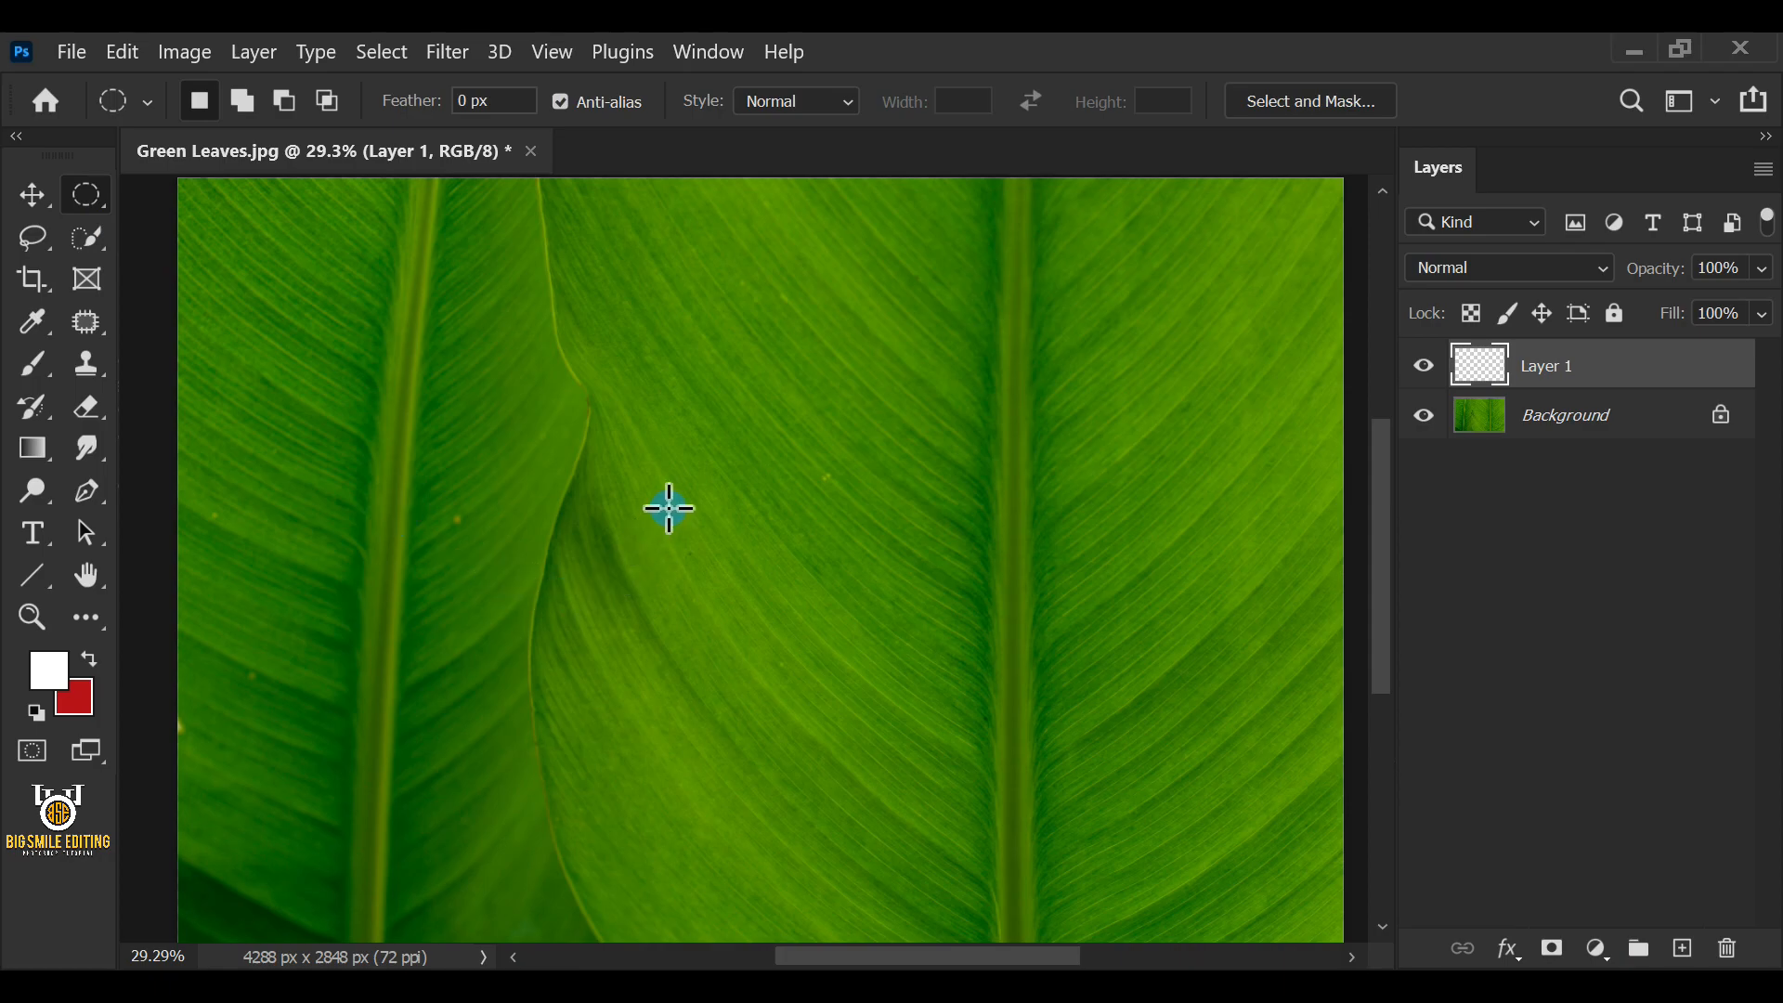
Step: Draw a small circular selection with the Elliptical Marquee on the central leaf, constrained to a perfect circle on Layer 1
{"action": "left_click_drag", "start_coordinate": [762, 597], "coordinate": [808, 652]}
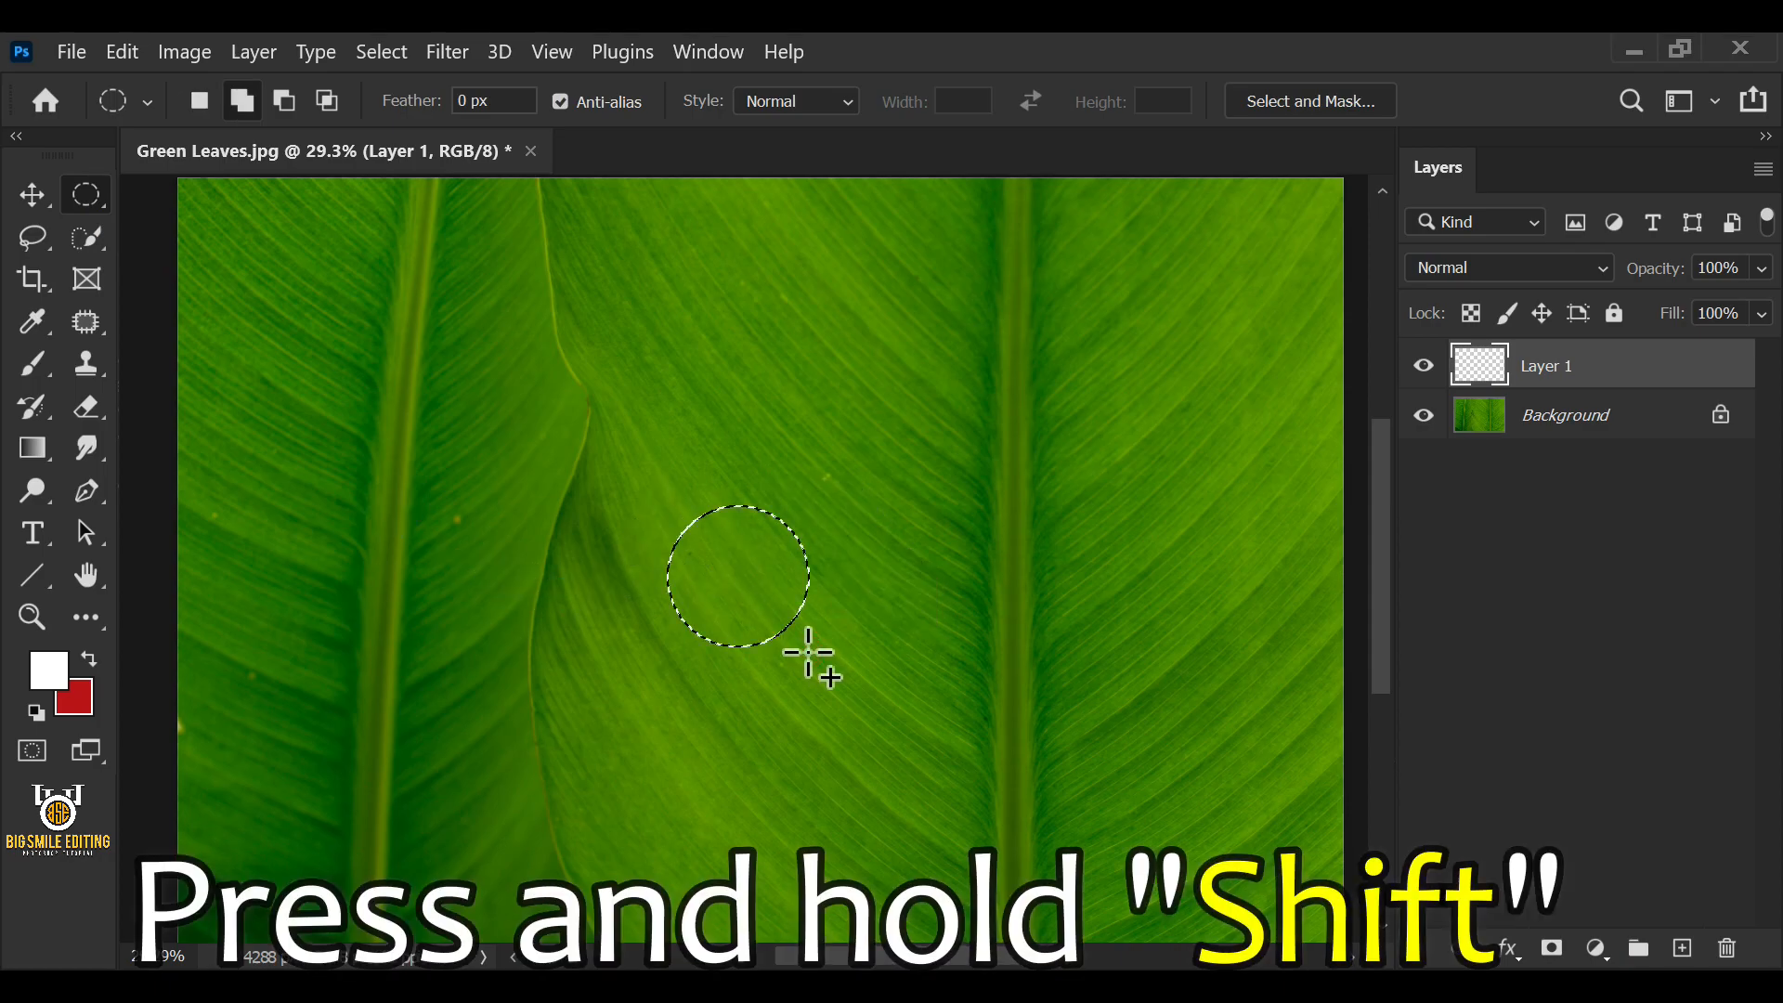
{"action": "left_click", "coordinate": [808, 652]}
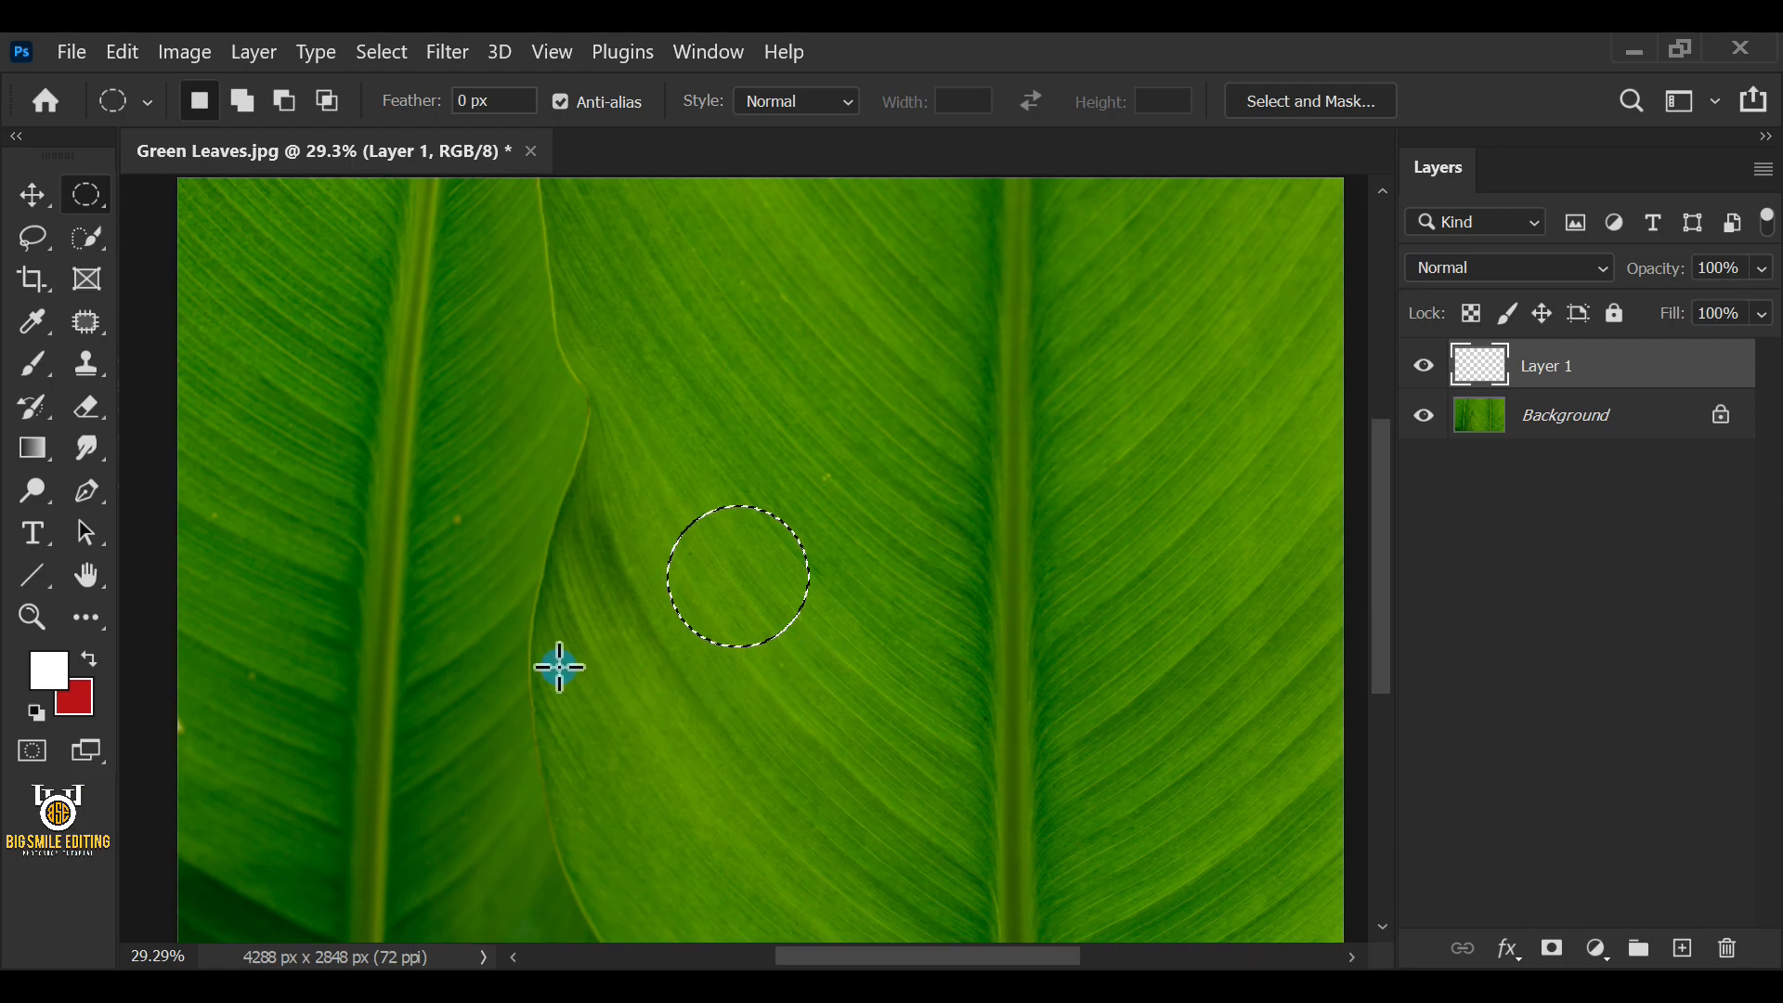
Step: Fill the circular selection with the Basics preset Black, White as a linear gradient running diagonally from black at upper left to white at lower right
{"action": "left_click", "coordinate": [34, 448]}
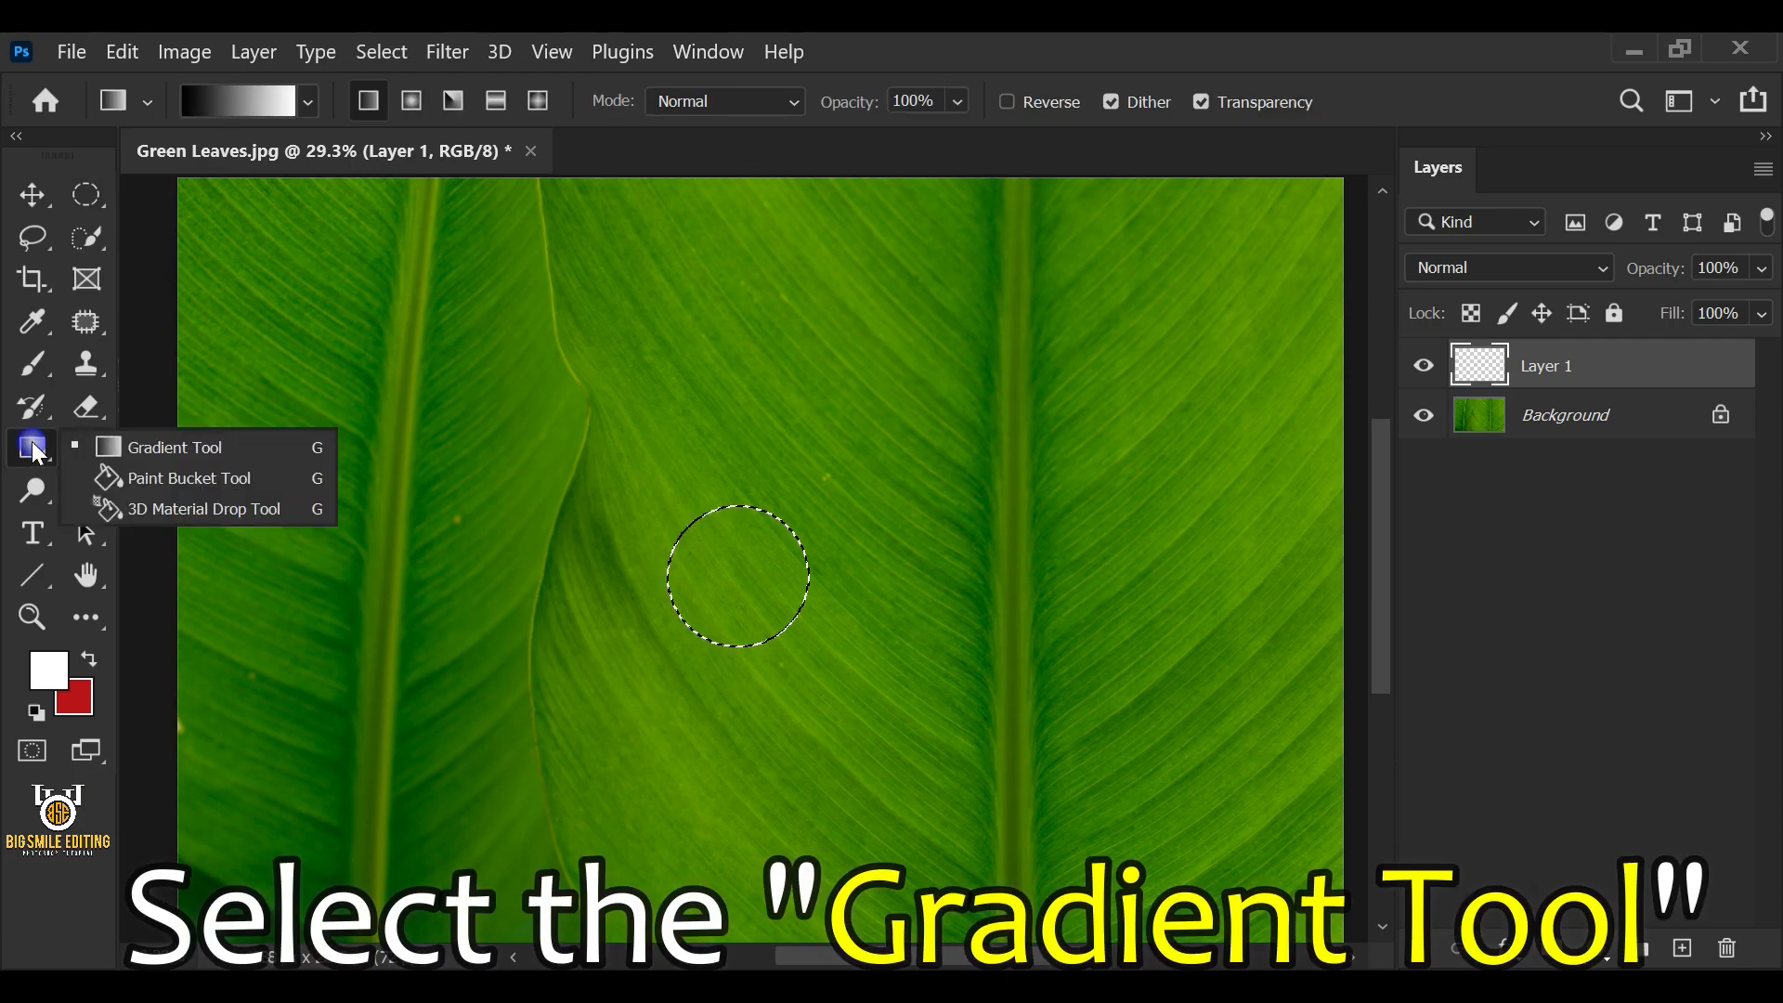
{"action": "left_click", "coordinate": [177, 447]}
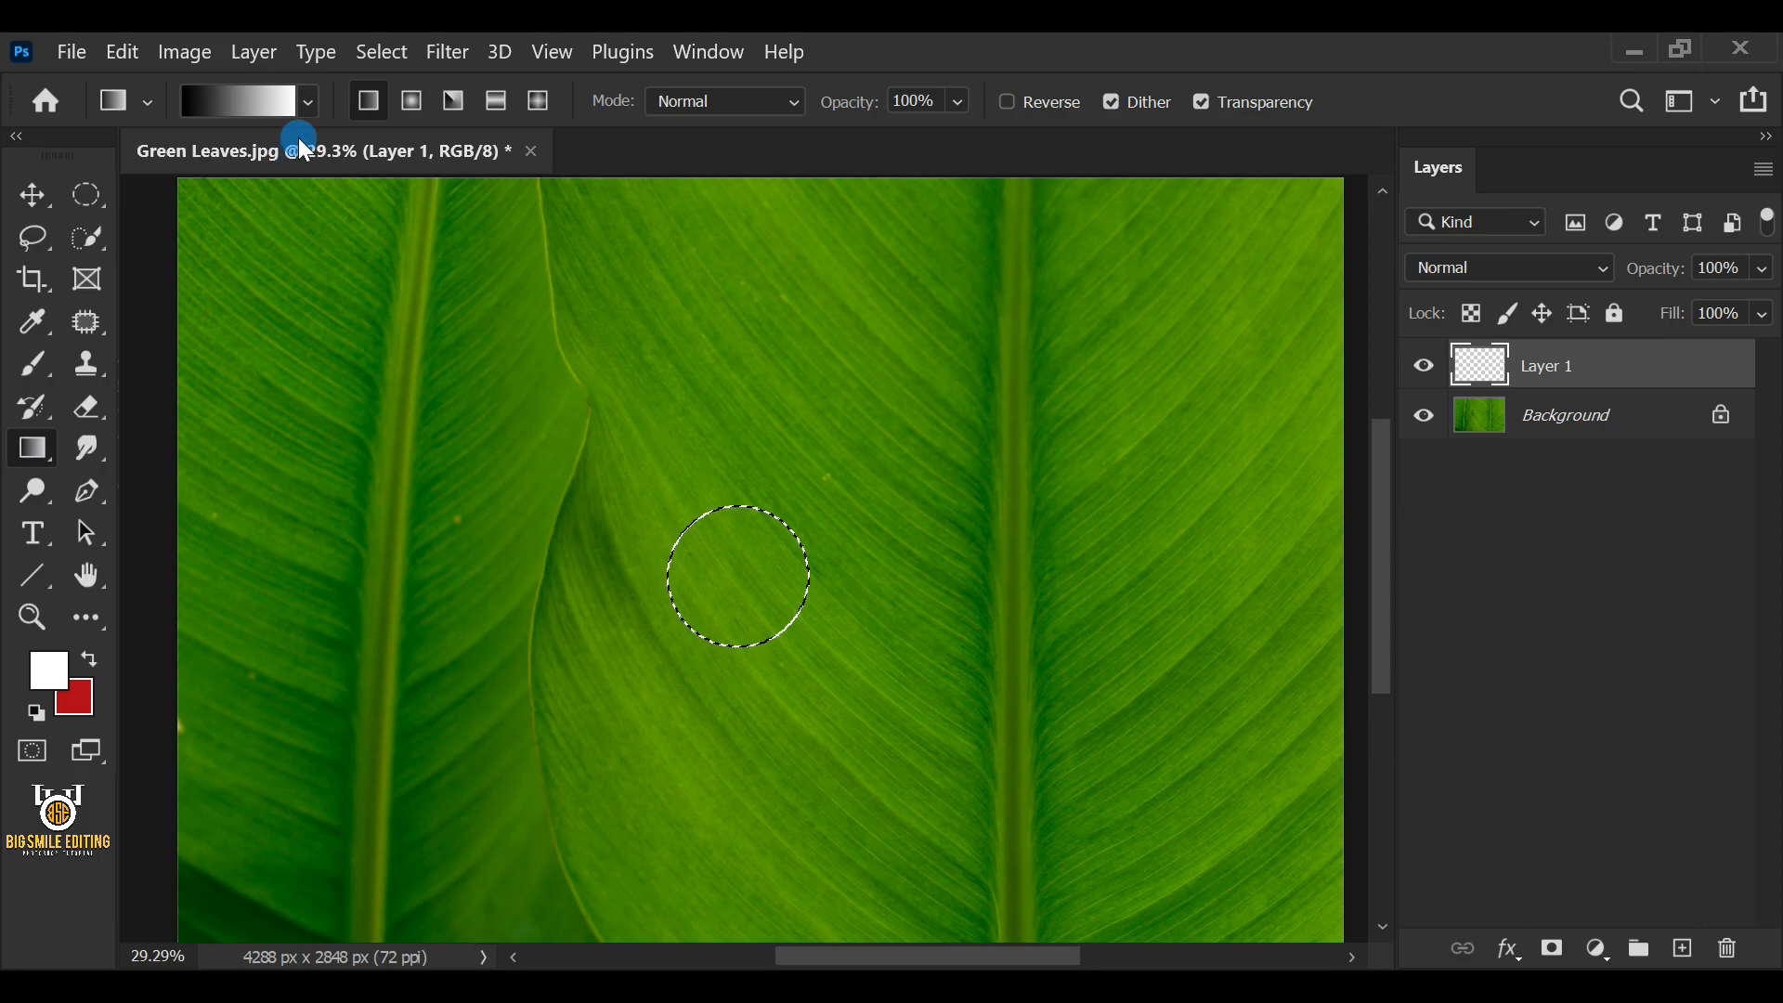
{"action": "left_click", "coordinate": [307, 102]}
{"action": "left_click", "coordinate": [276, 102]}
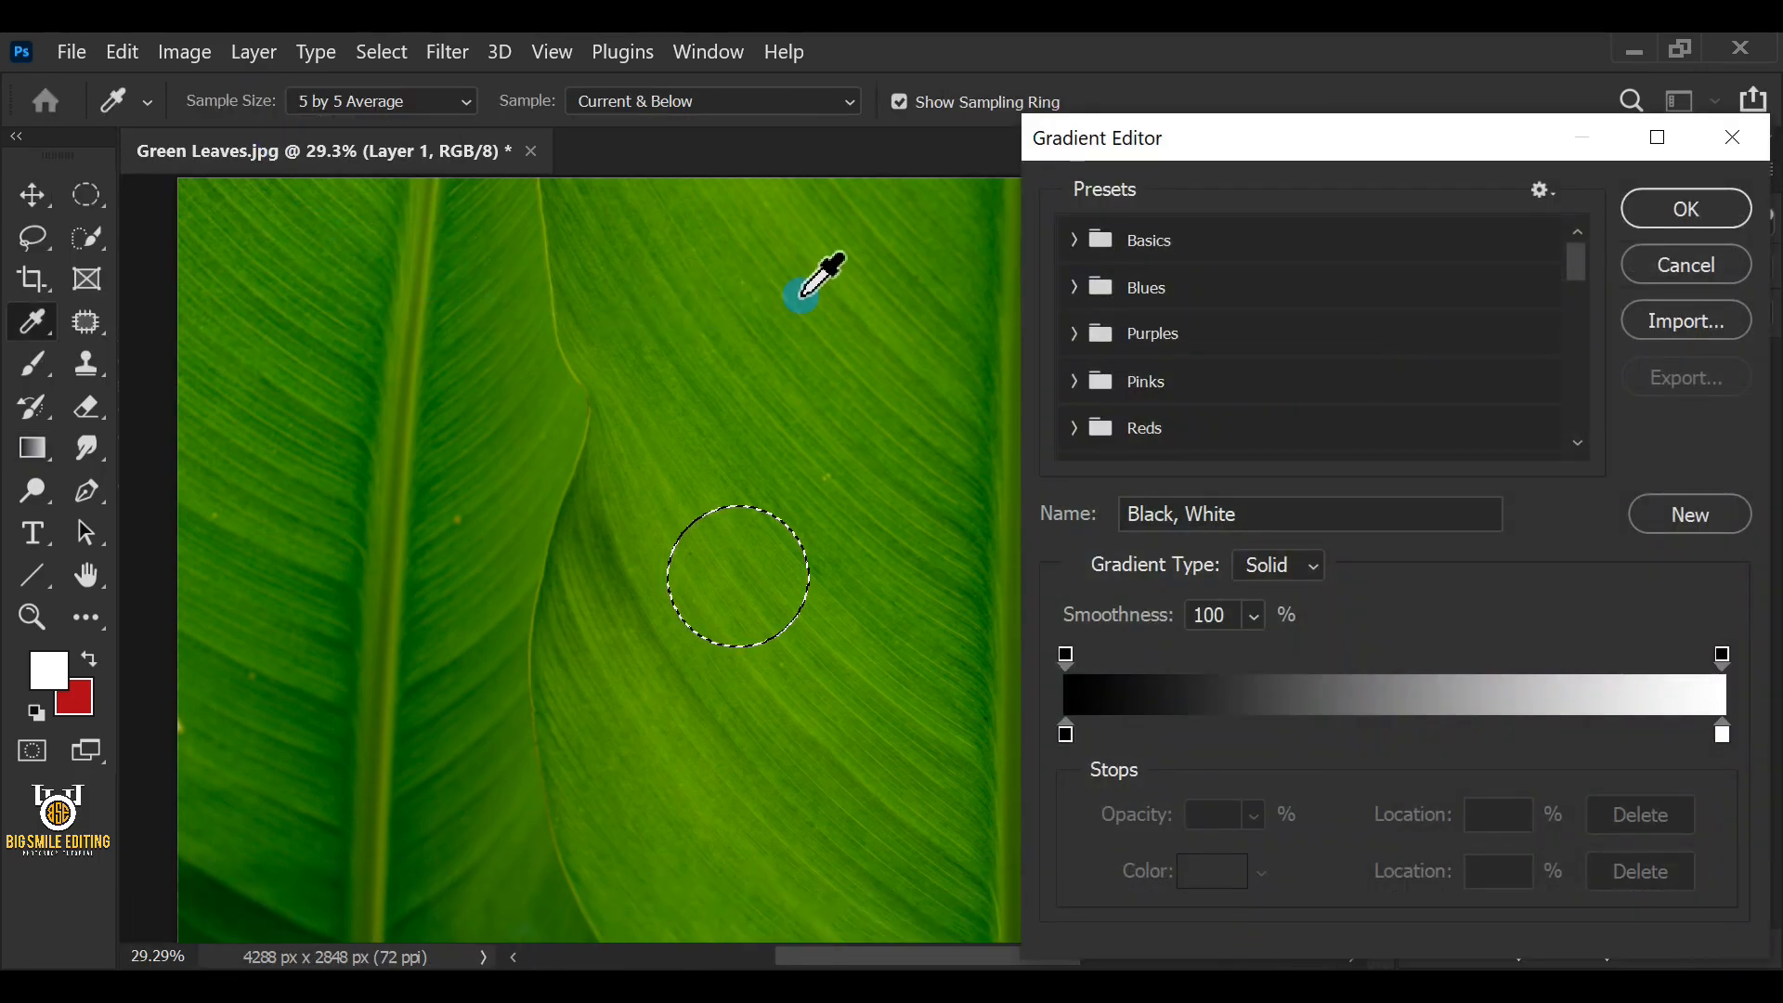
{"action": "left_click", "coordinate": [1070, 239]}
{"action": "left_click", "coordinate": [1212, 287]}
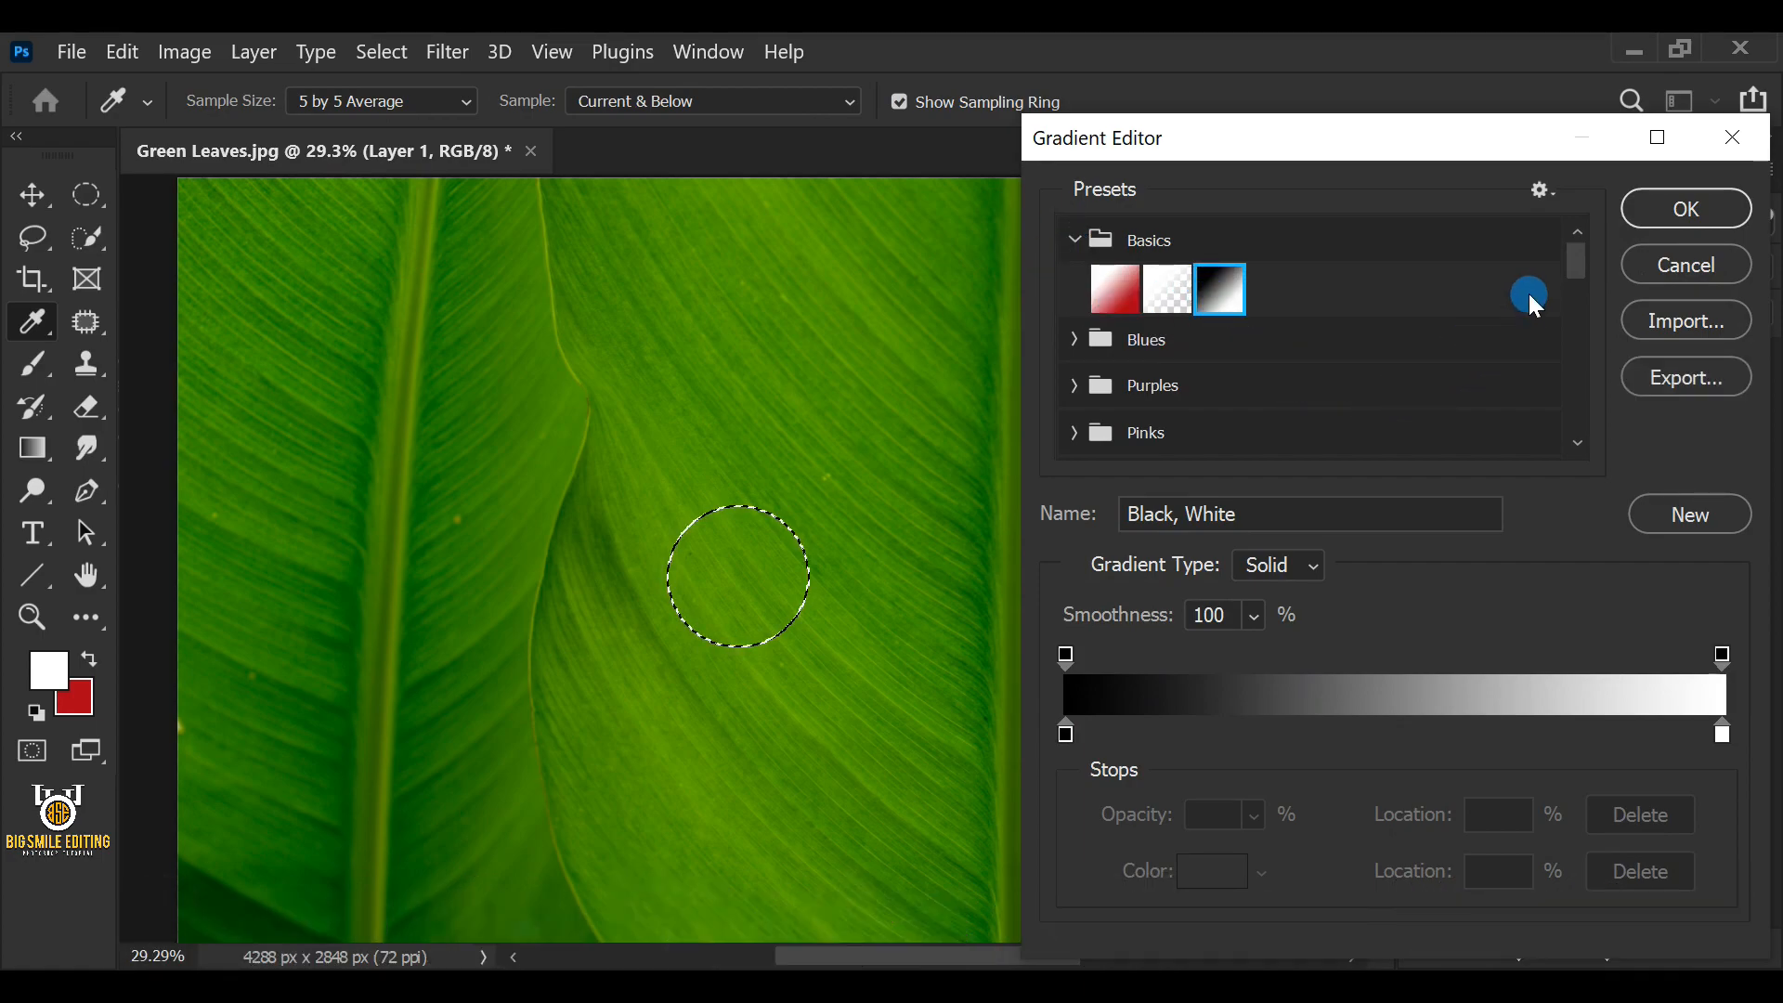
{"action": "left_click", "coordinate": [1637, 209]}
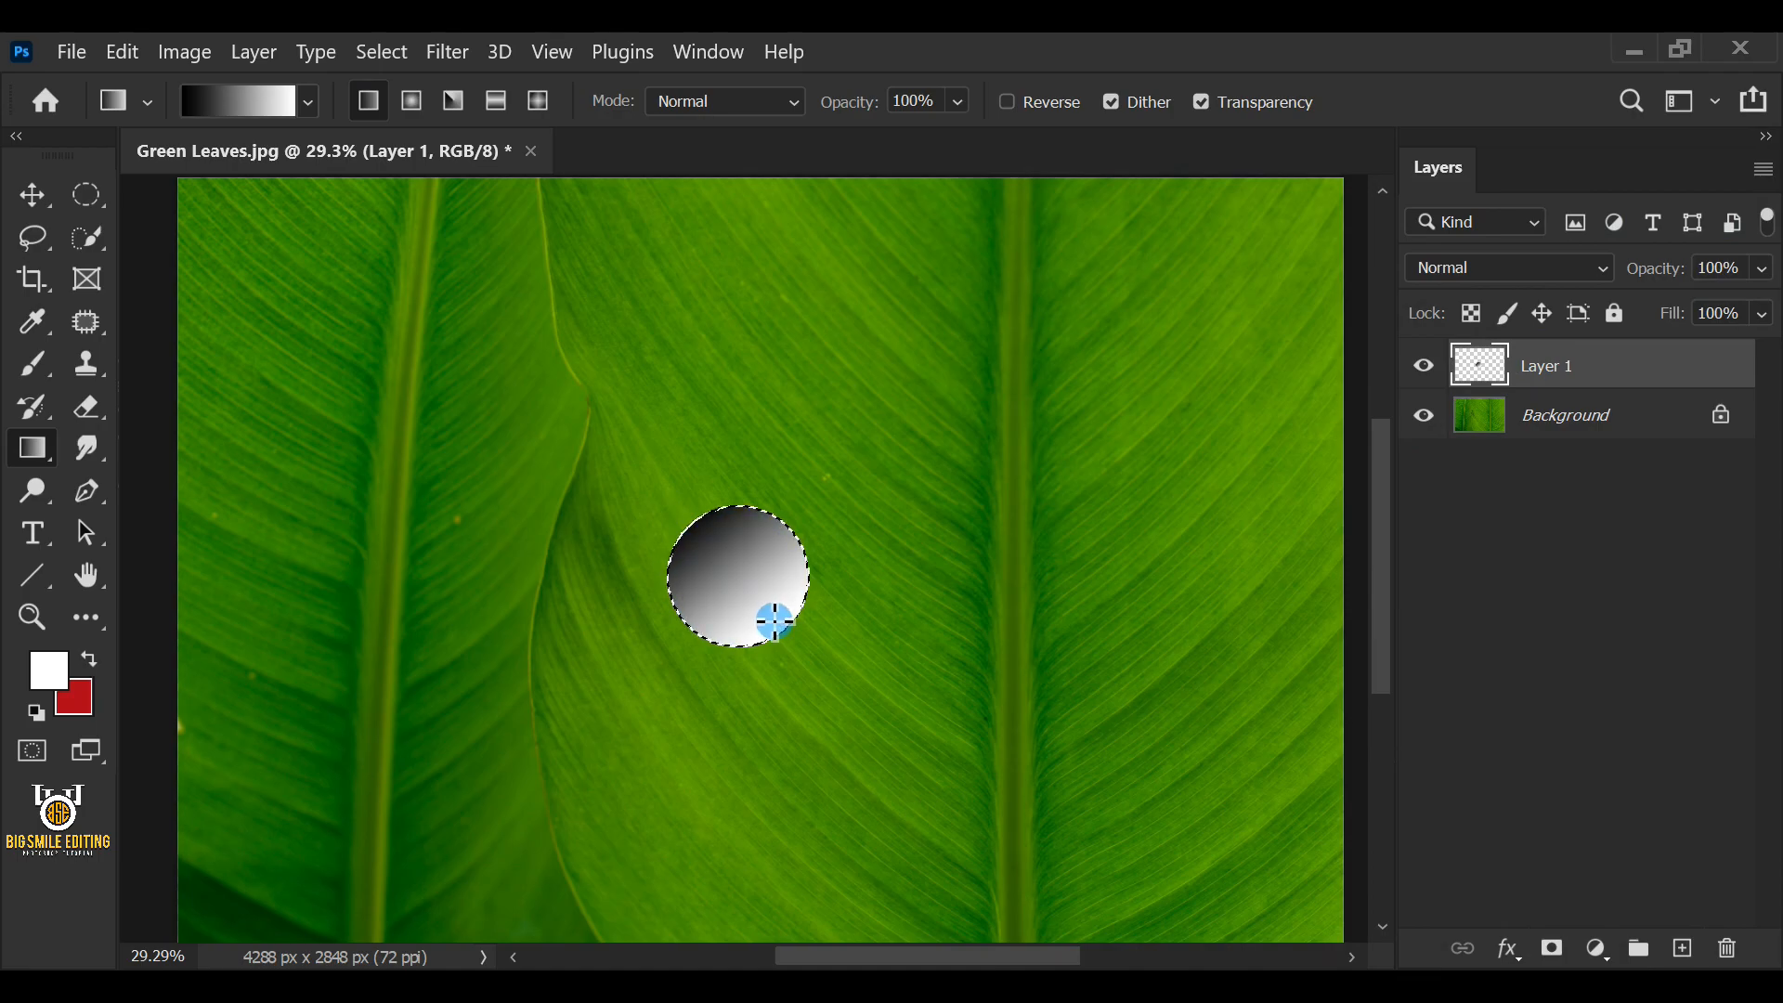
Step: Deselect the gradient-filled circle and set Layer 1's blend mode to Overlay
{"action": "left_click", "coordinate": [386, 48]}
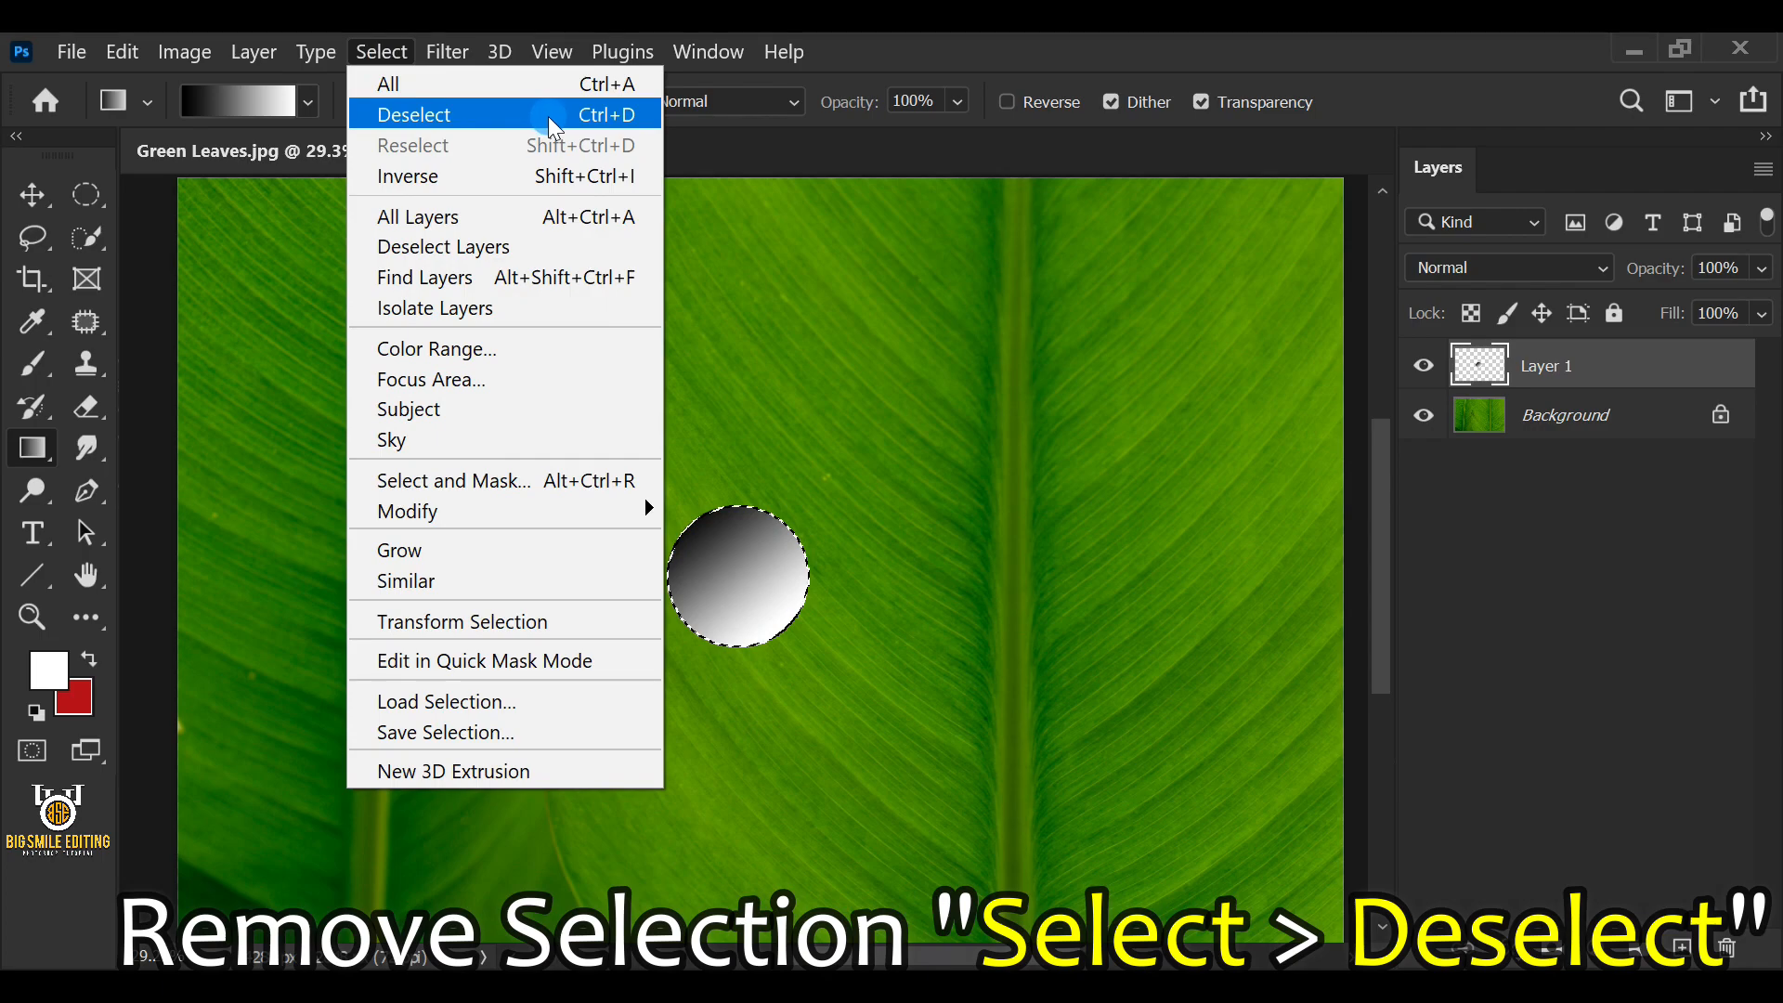
{"action": "left_click", "coordinate": [548, 115]}
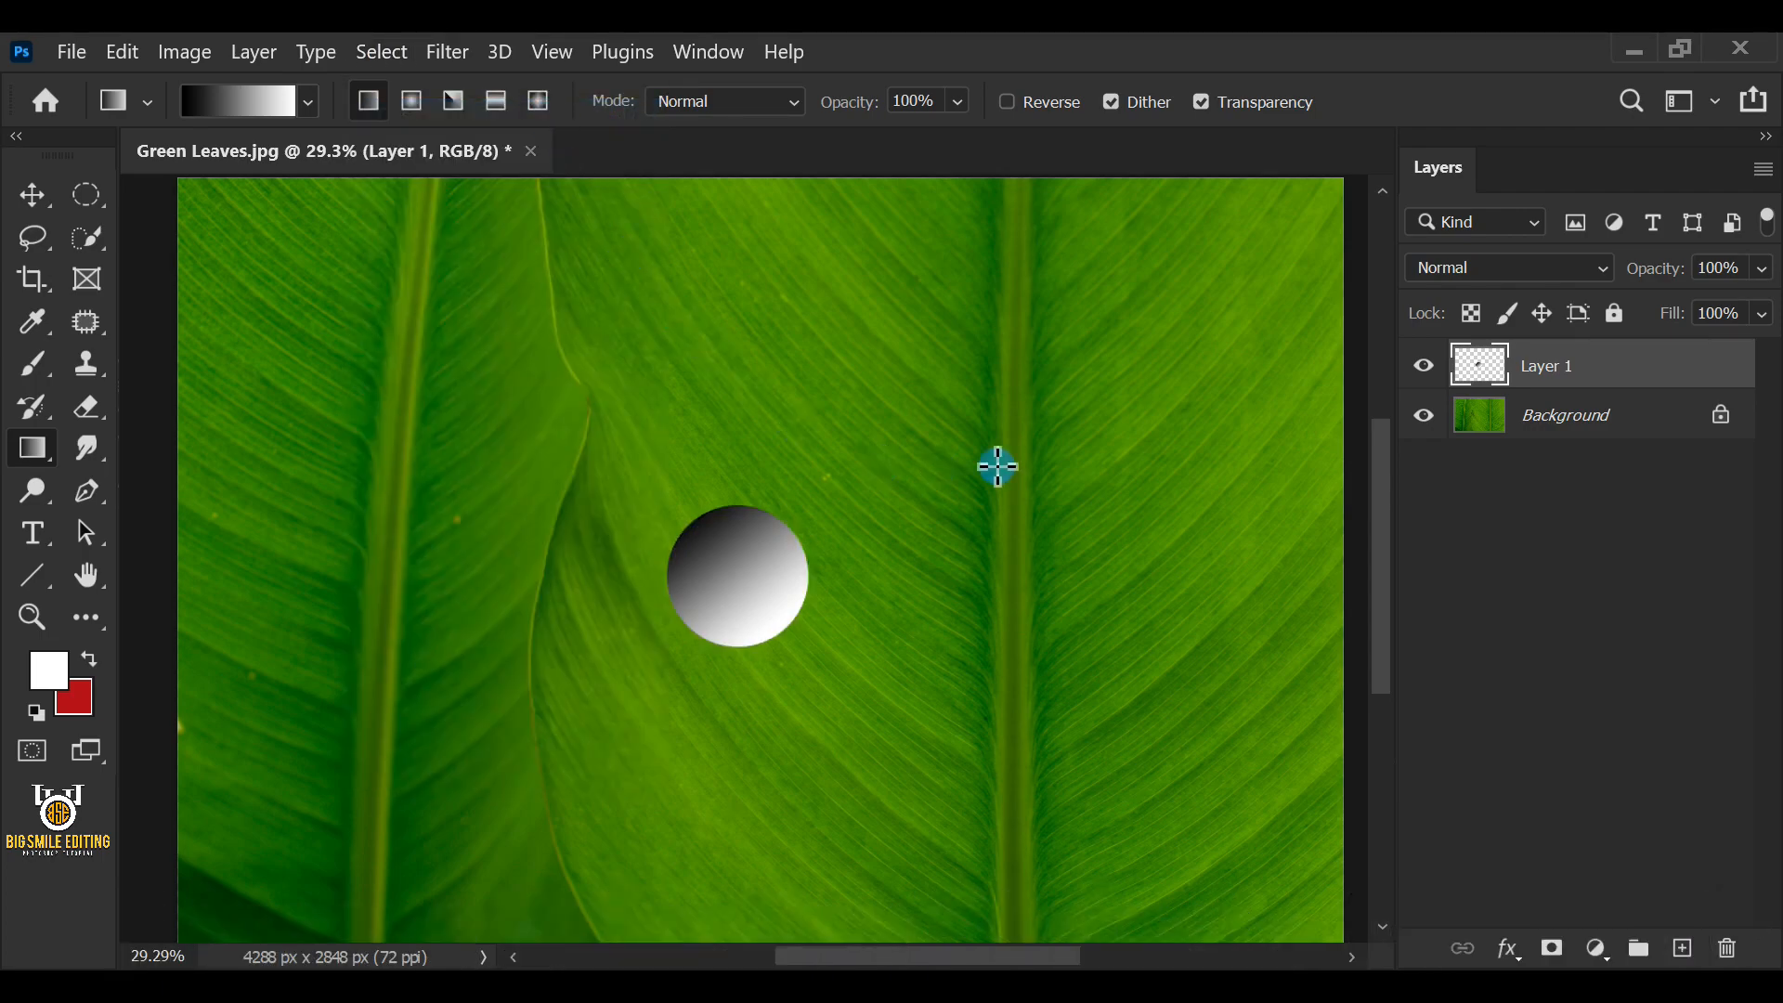
{"action": "left_click", "coordinate": [1415, 266]}
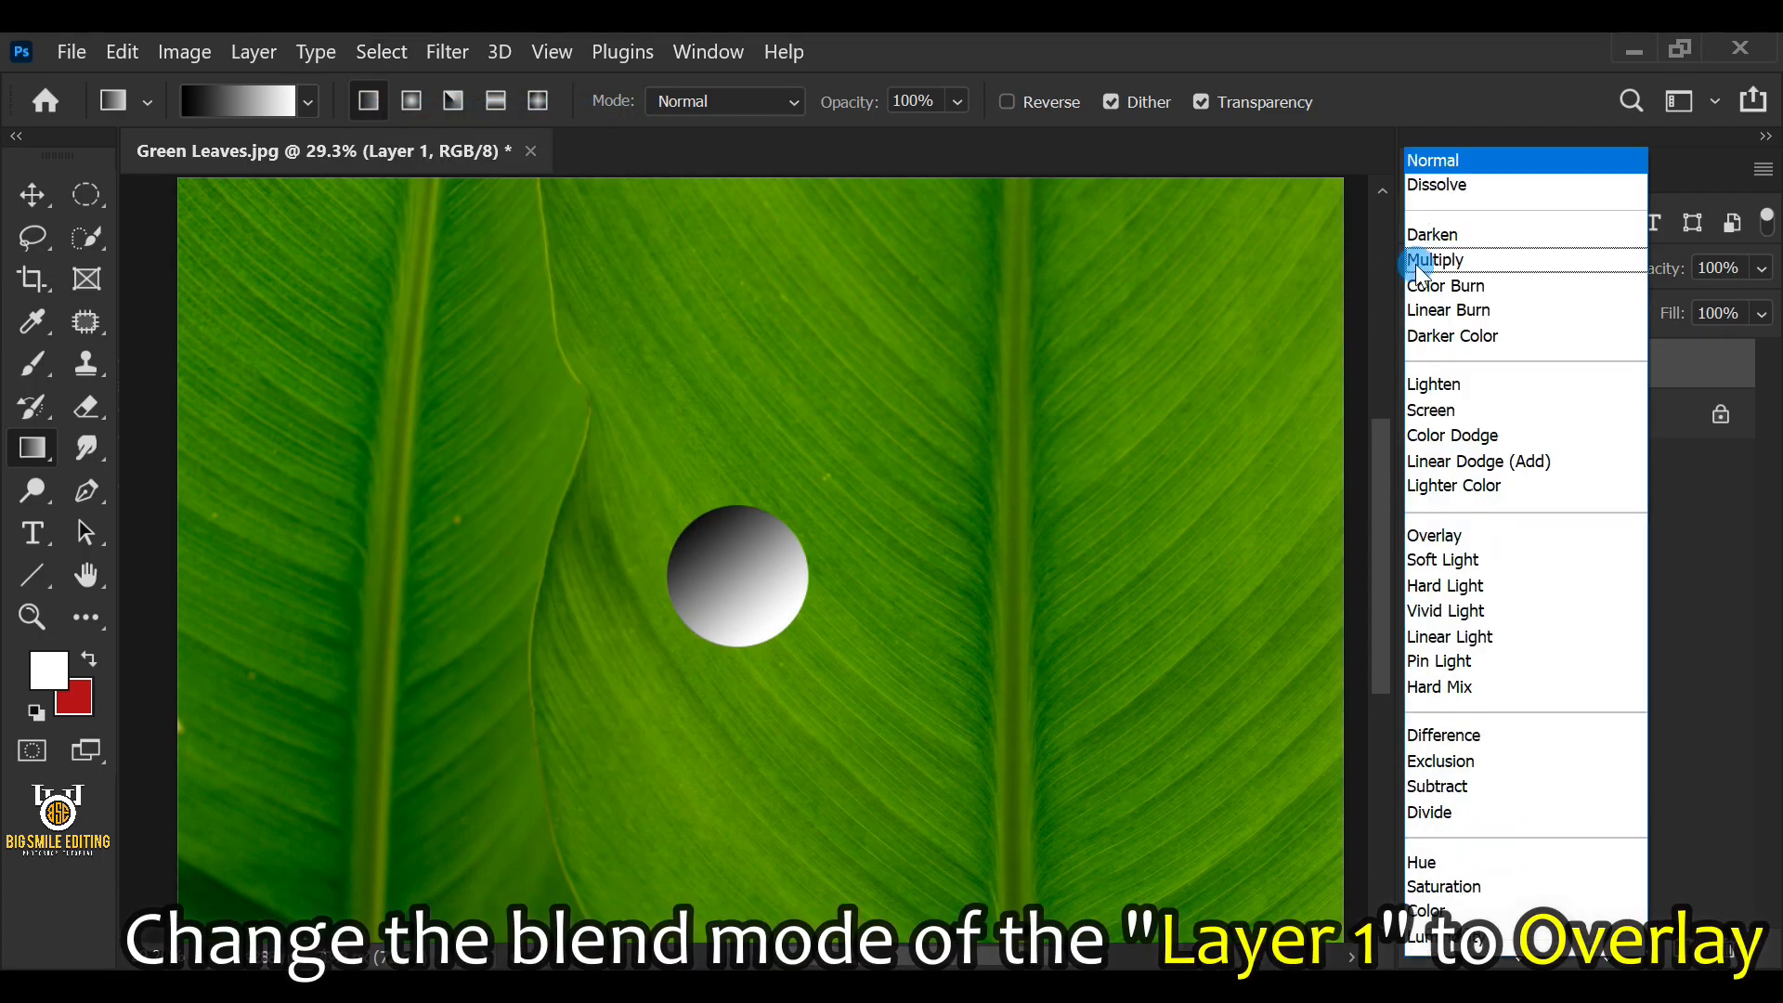
{"action": "left_click", "coordinate": [1619, 534]}
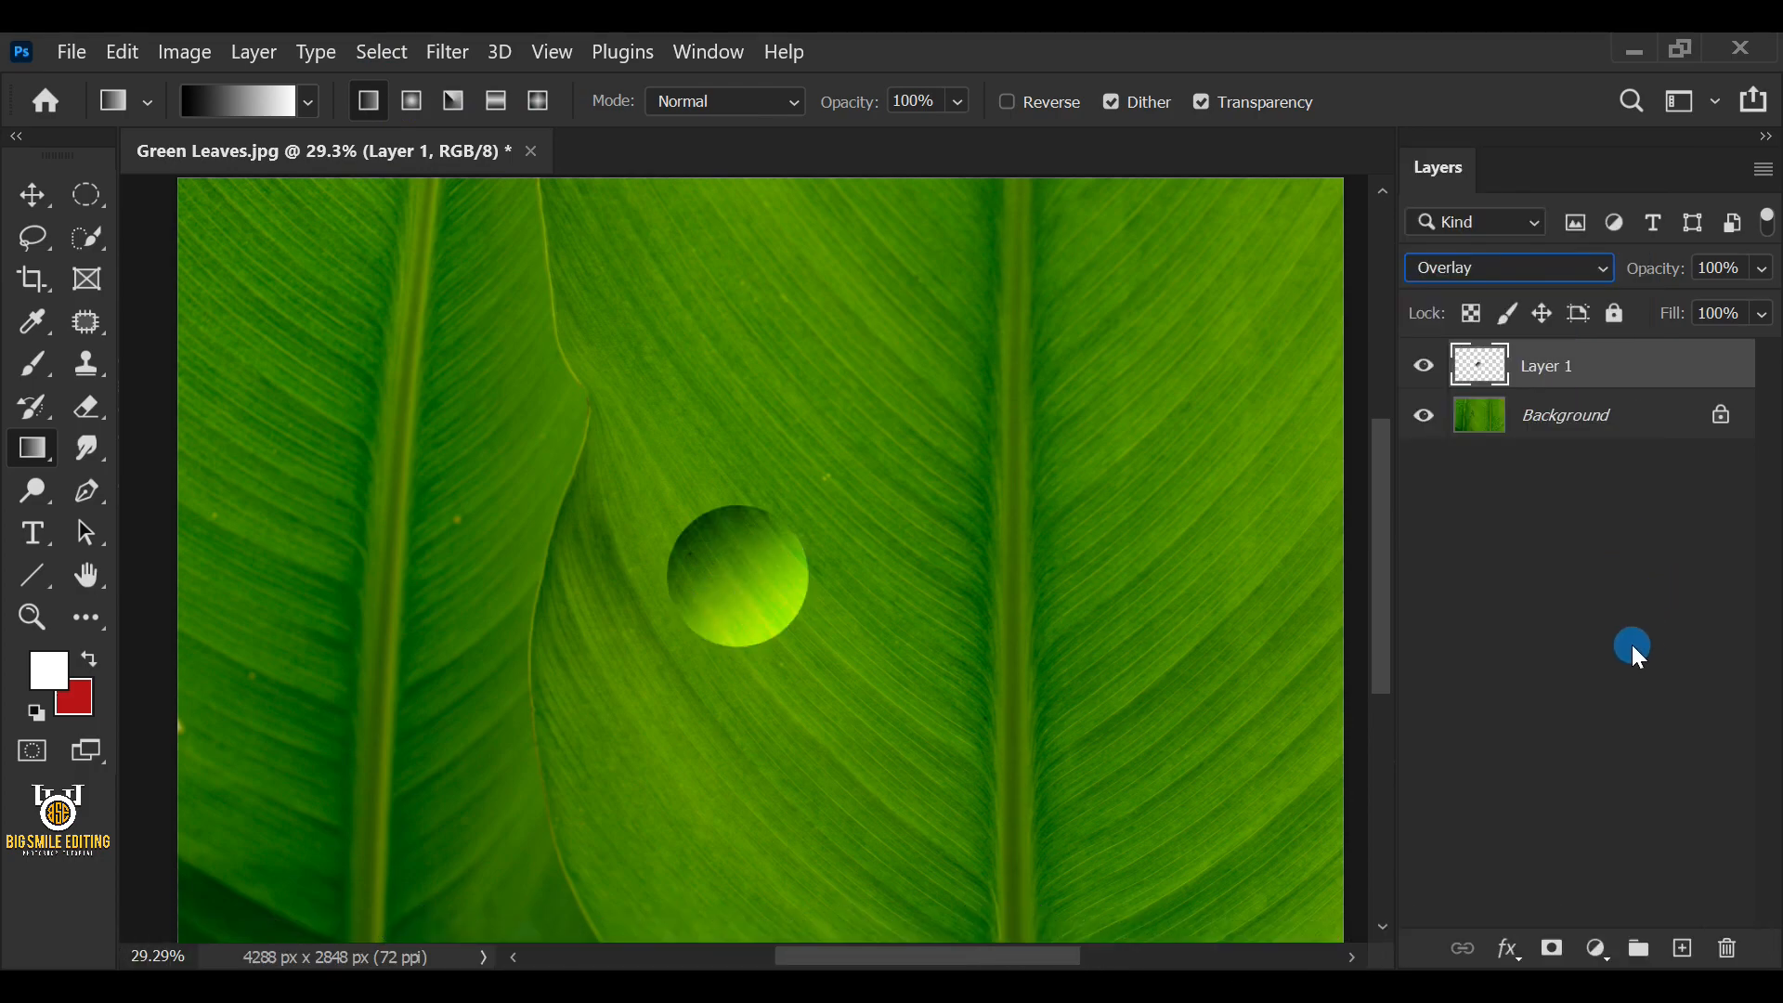
Step: Add an Inner Shadow to Layer 1 with the Linear Burn blend mode and colour 277401
{"action": "left_click", "coordinate": [1508, 948]}
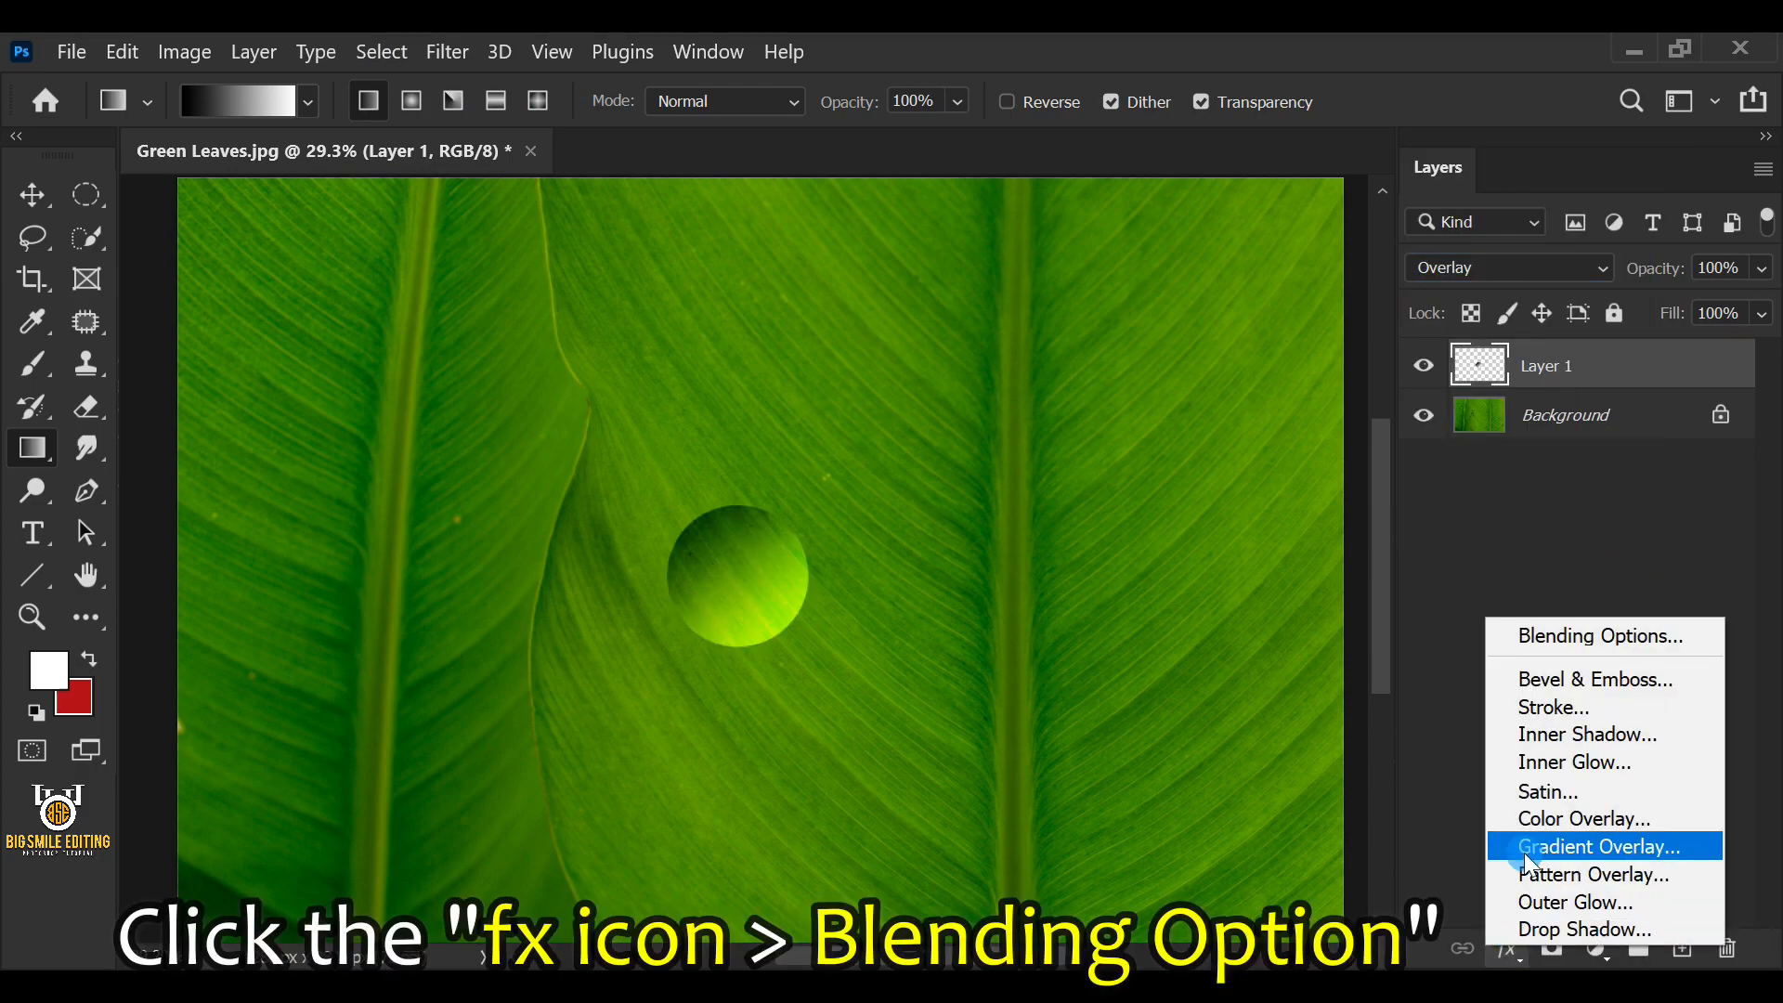
{"action": "left_click", "coordinate": [1692, 633]}
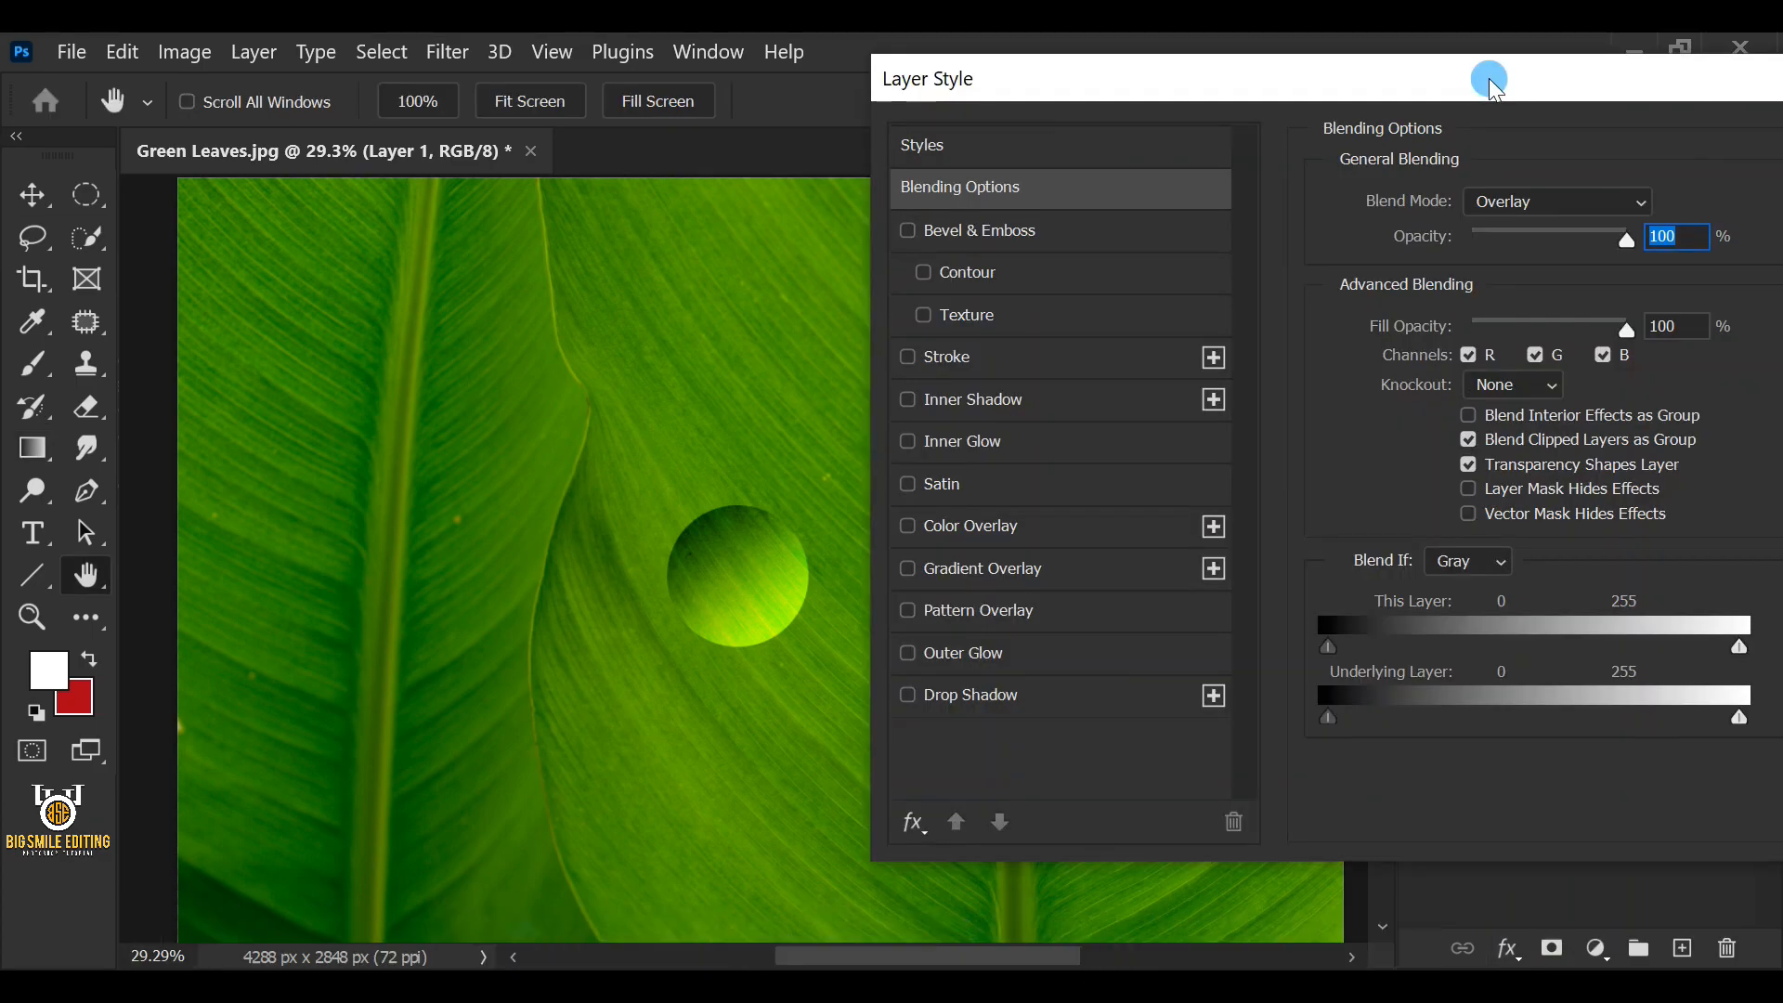
{"action": "left_click", "coordinate": [1031, 397]}
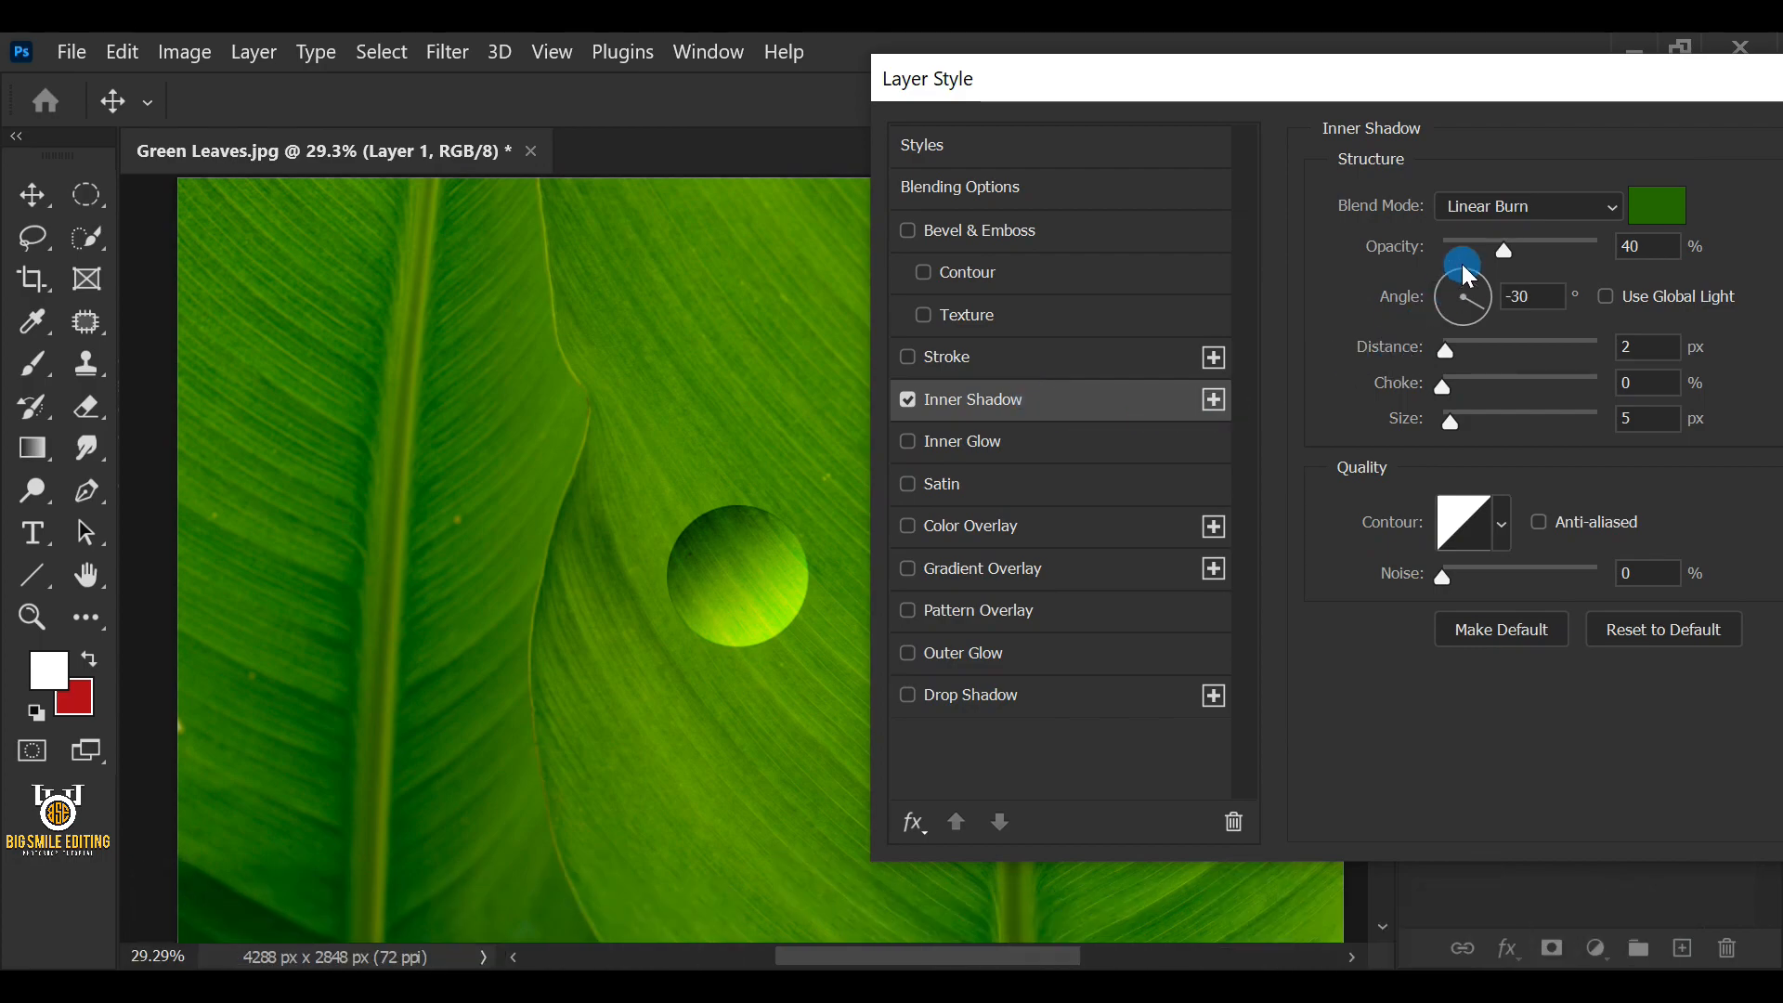
{"action": "left_click", "coordinate": [1479, 204]}
{"action": "left_click", "coordinate": [1470, 303]}
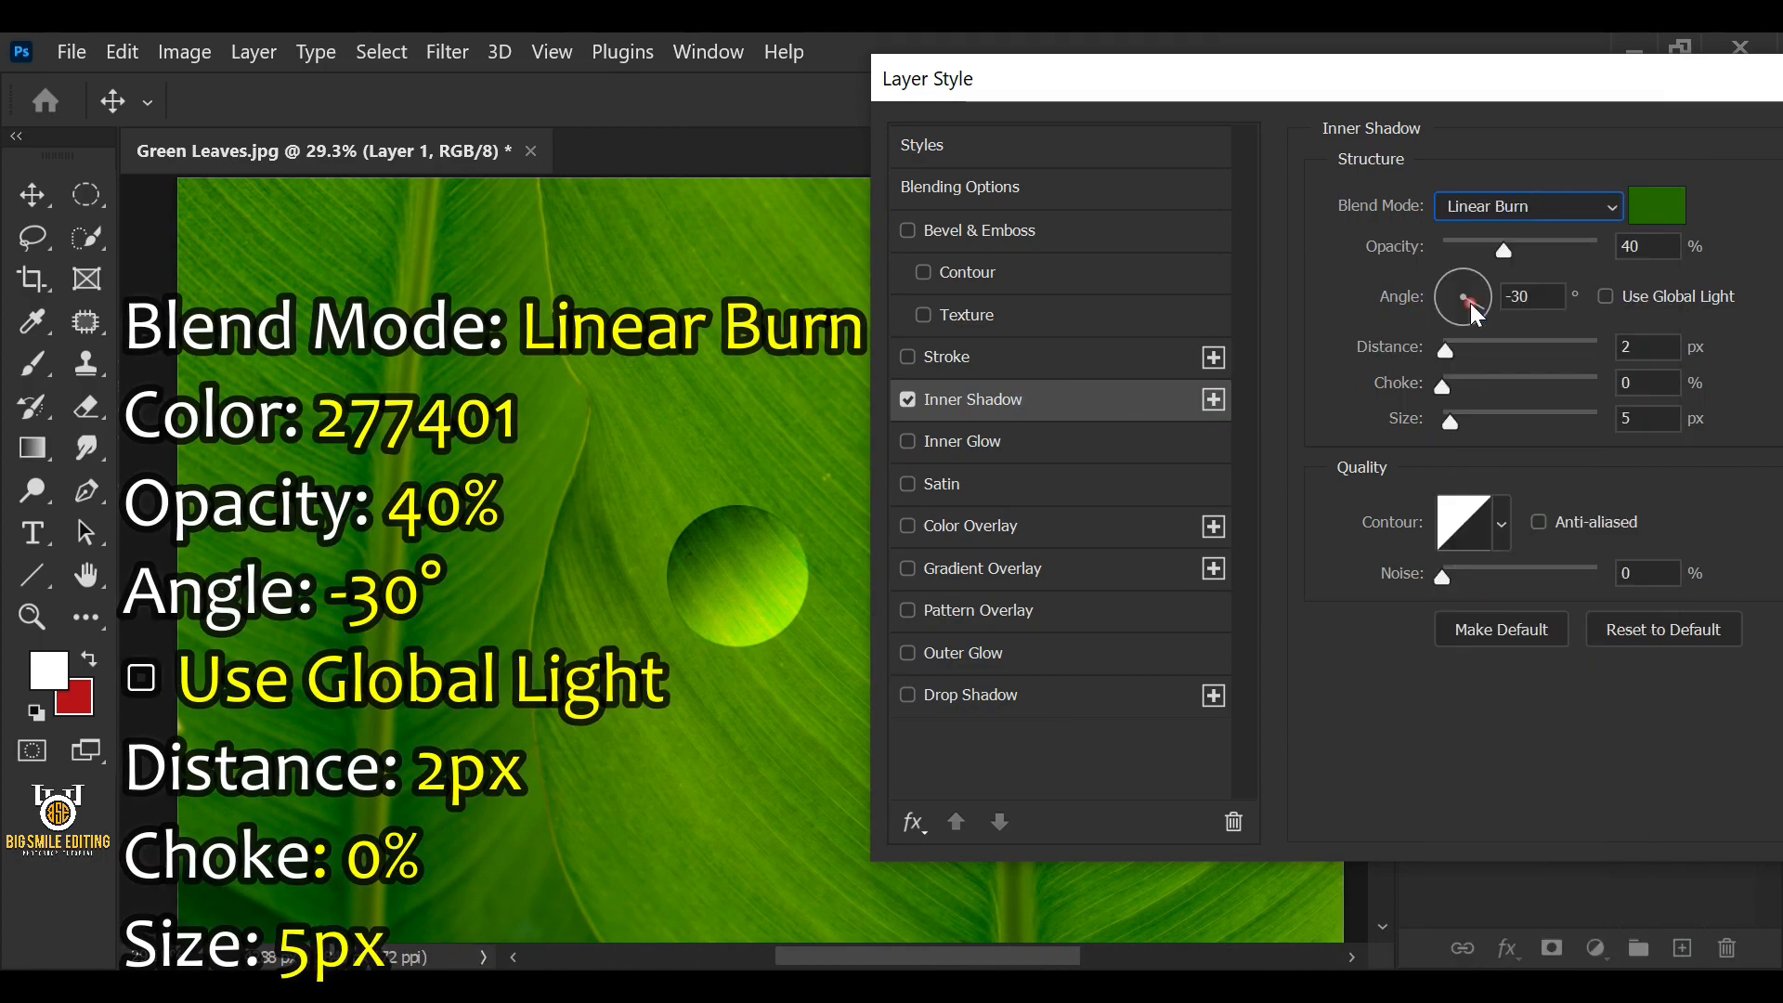
{"action": "left_click", "coordinate": [1651, 205]}
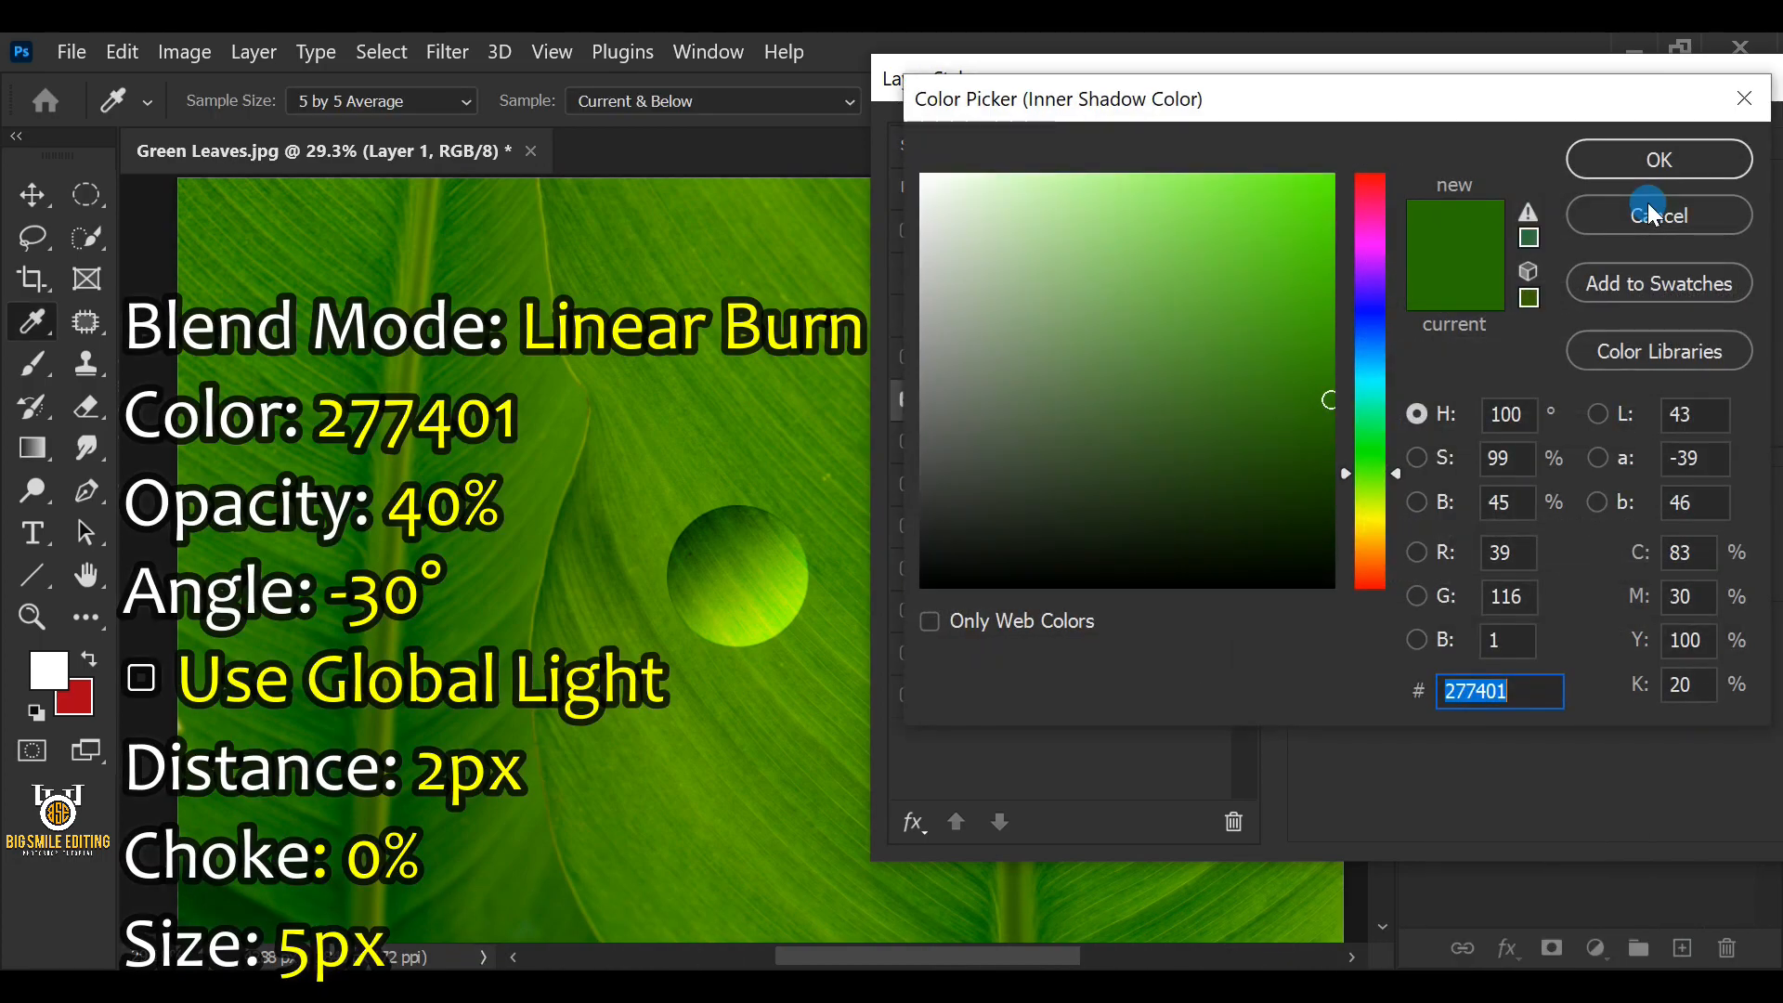
{"action": "left_click", "coordinate": [1524, 691]}
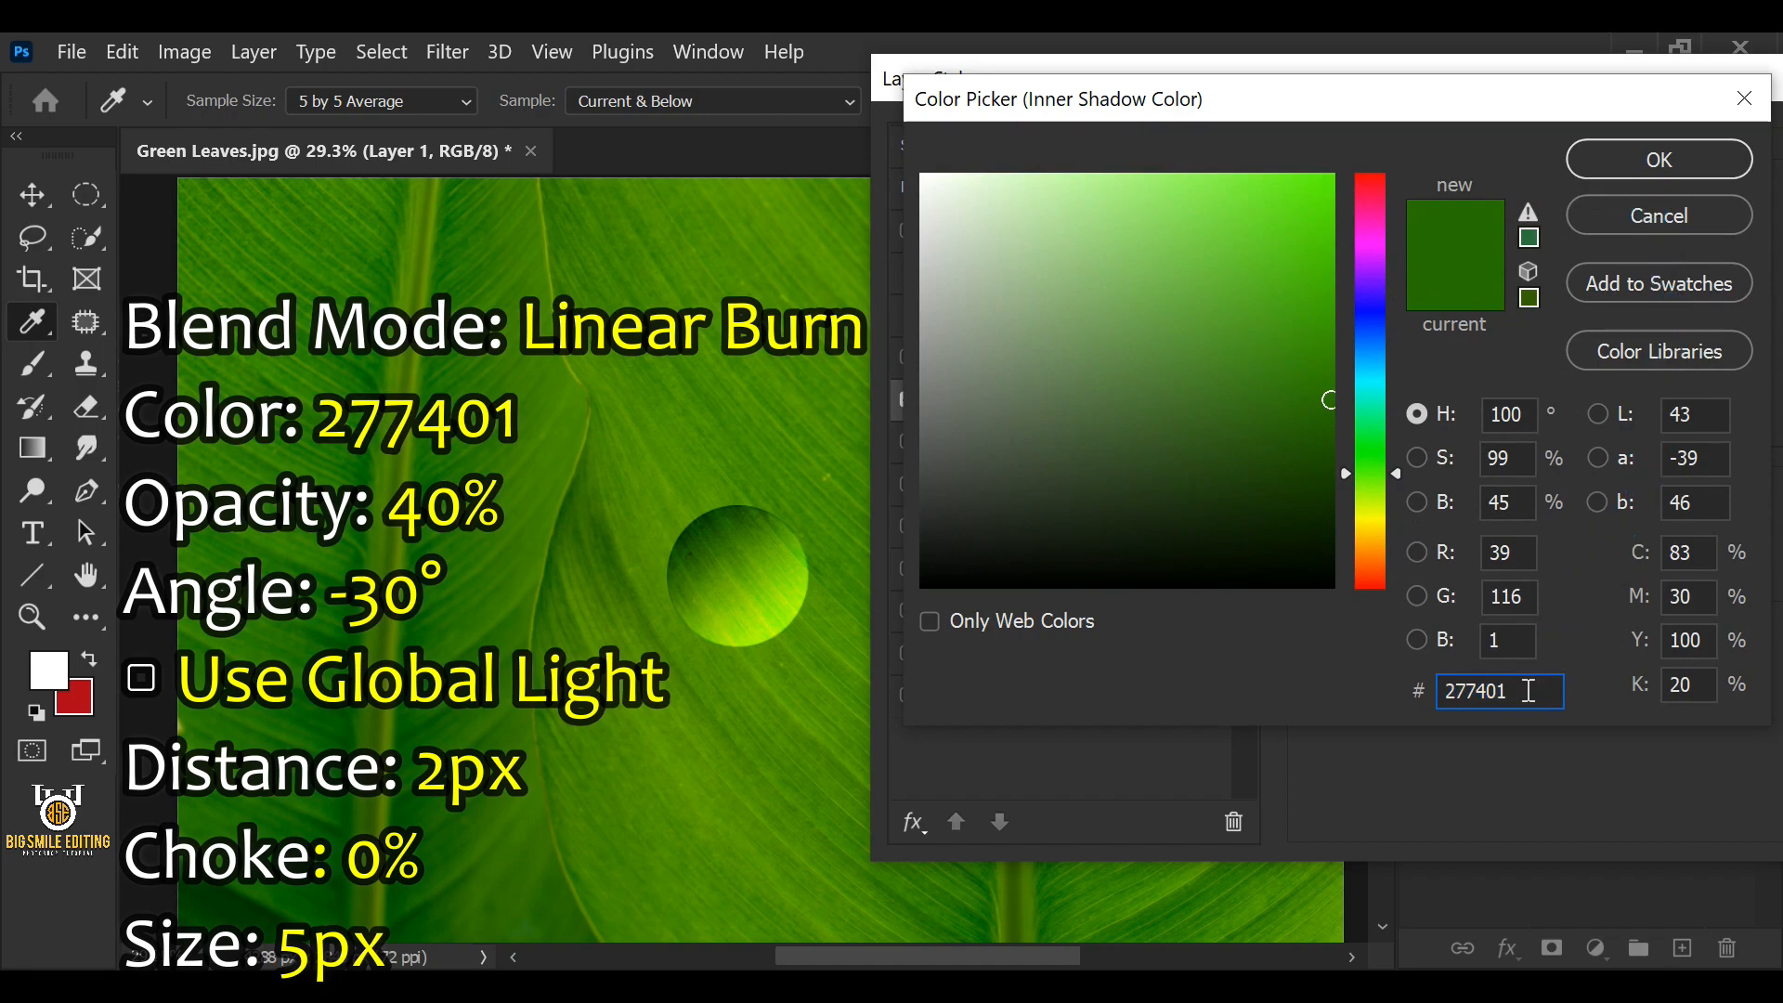
{"action": "left_click", "coordinate": [1608, 156]}
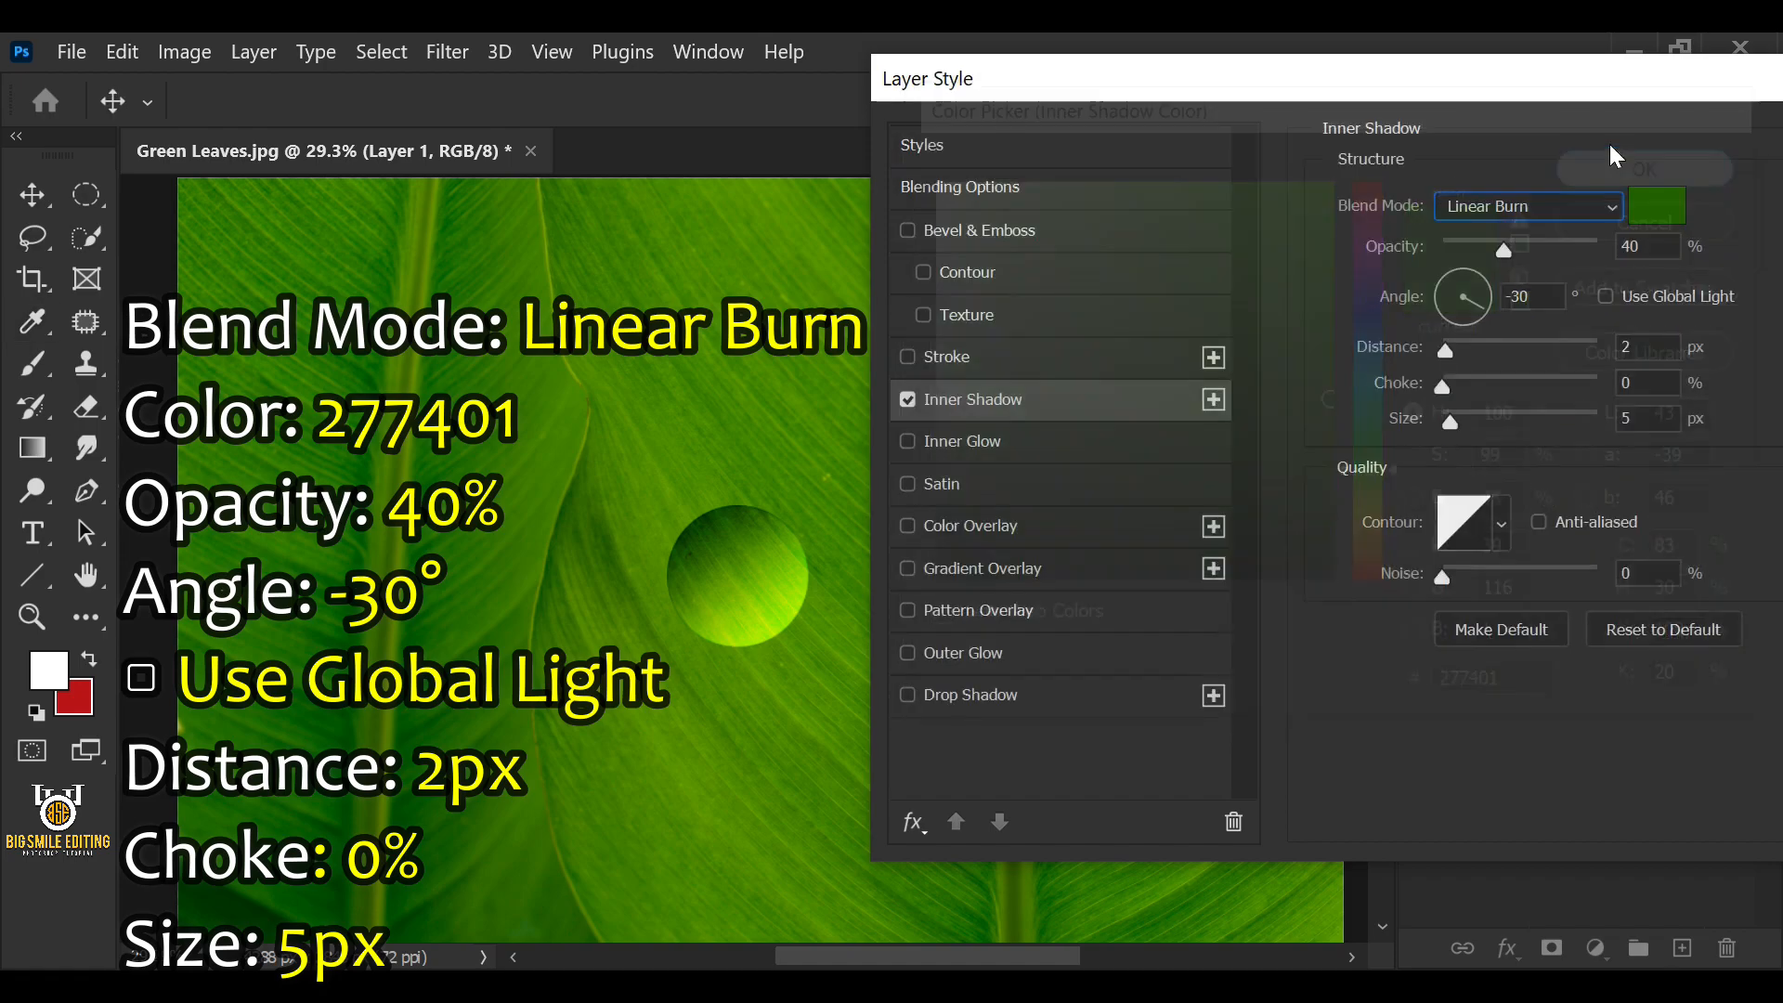
Step: Set the inner shadow to 40% opacity, -30° angle without global light, 2 px distance, 0% choke and 5 px size
{"action": "left_click", "coordinate": [1654, 239]}
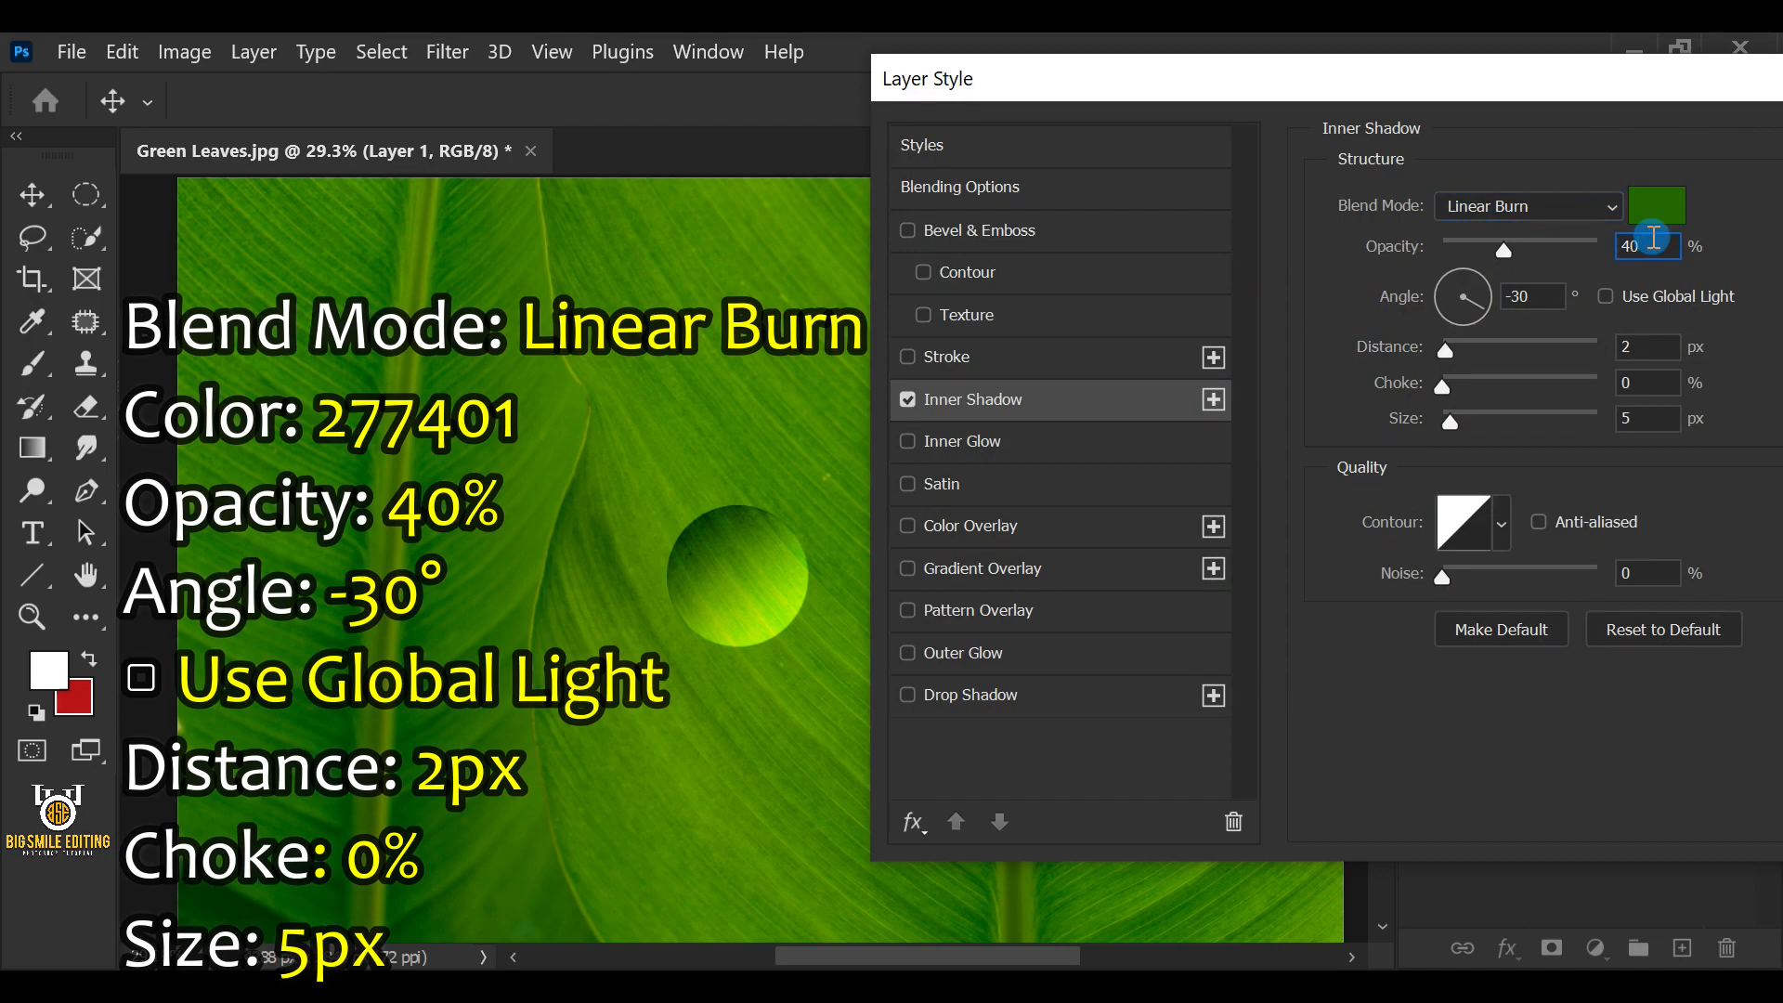
{"action": "left_click", "coordinate": [1549, 296]}
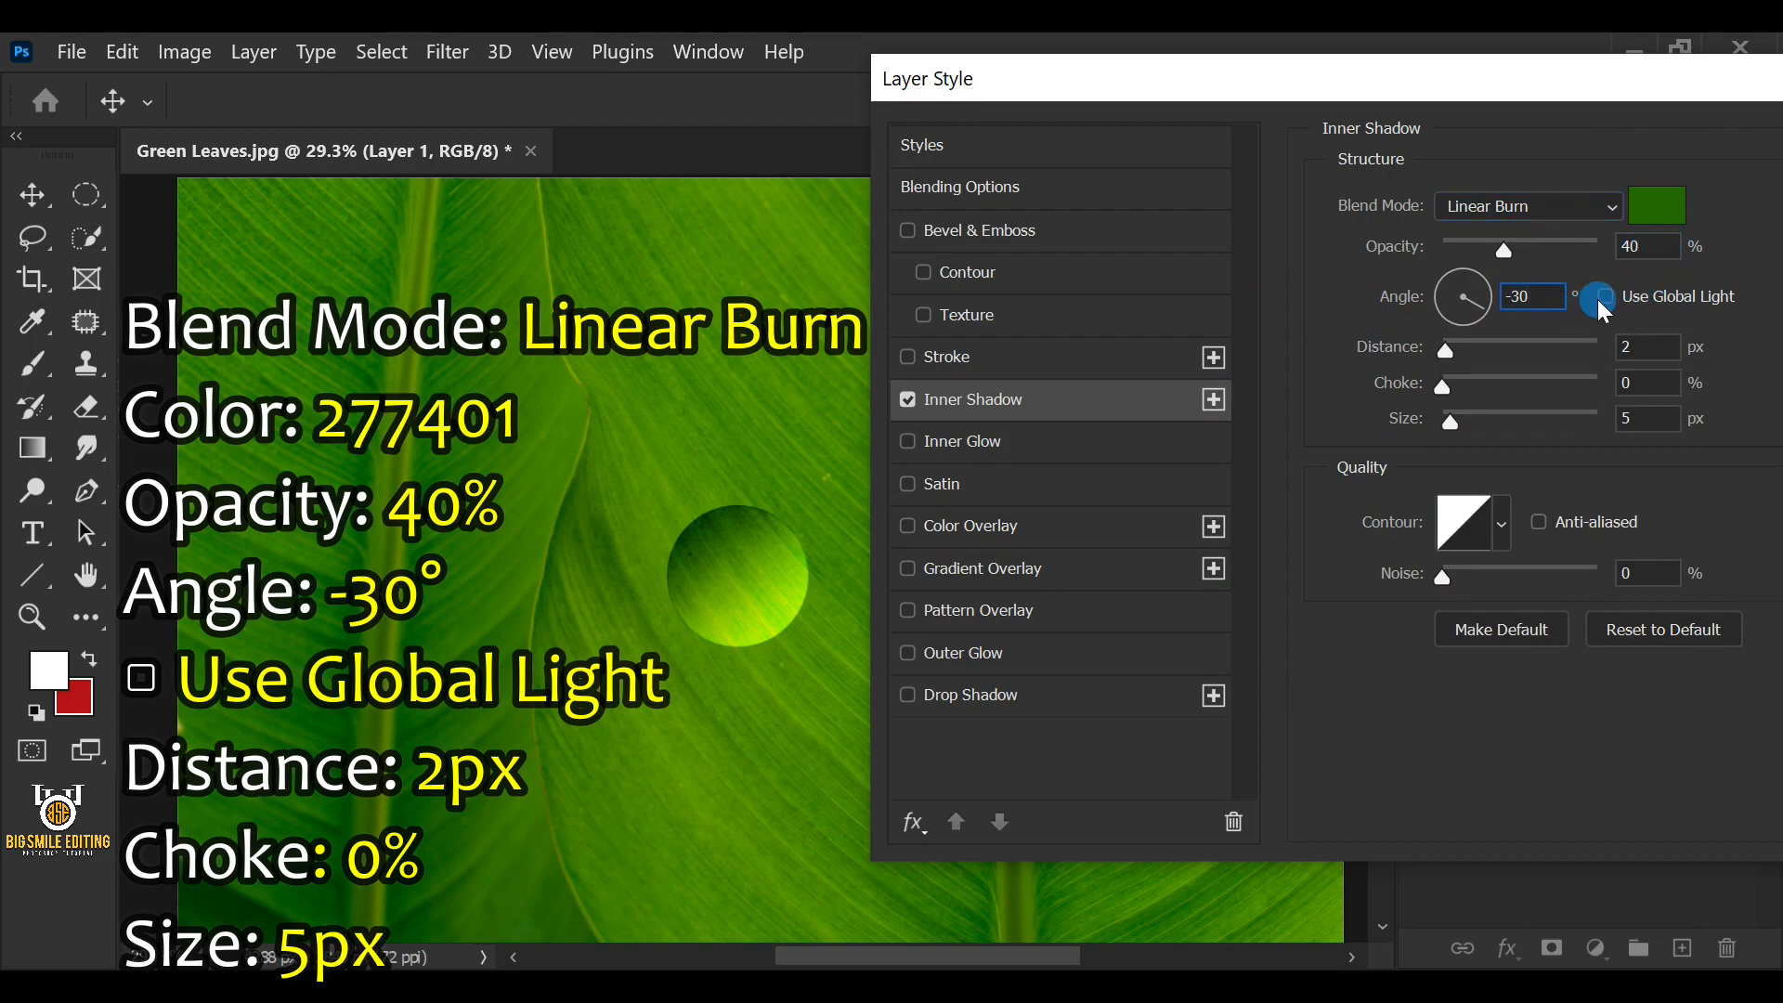
{"action": "left_click", "coordinate": [1632, 342]}
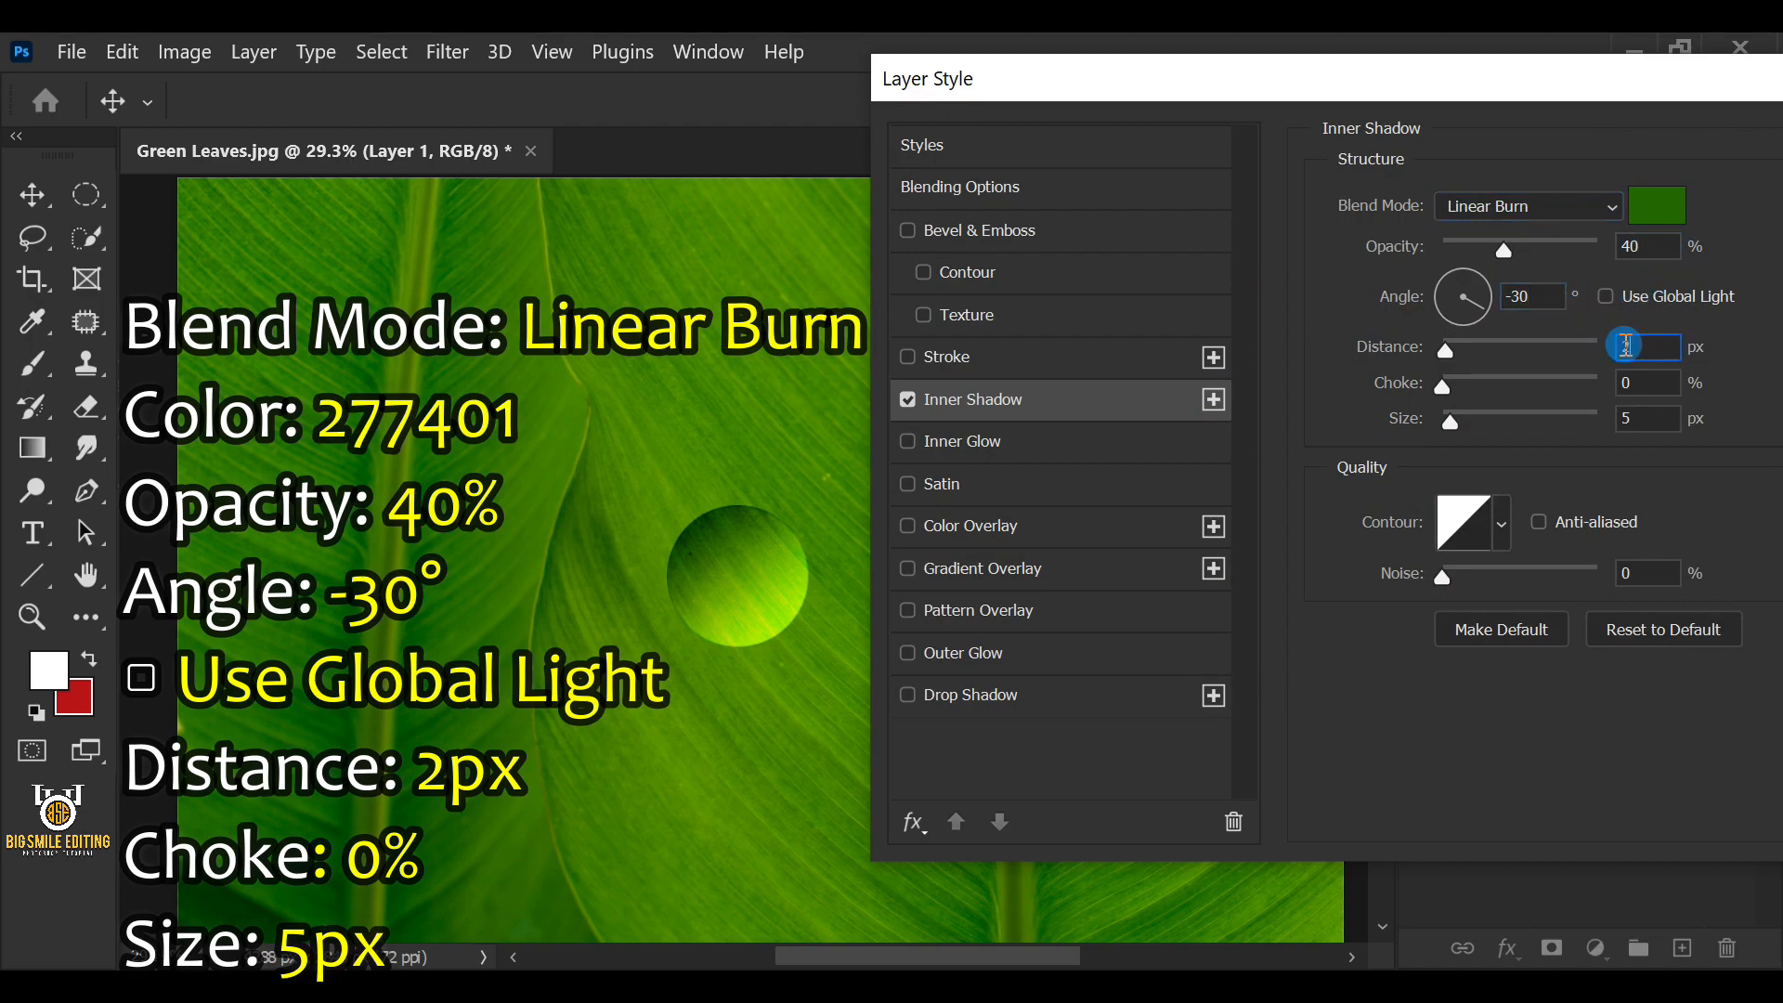
{"action": "left_click", "coordinate": [1655, 386]}
{"action": "left_click", "coordinate": [1639, 418]}
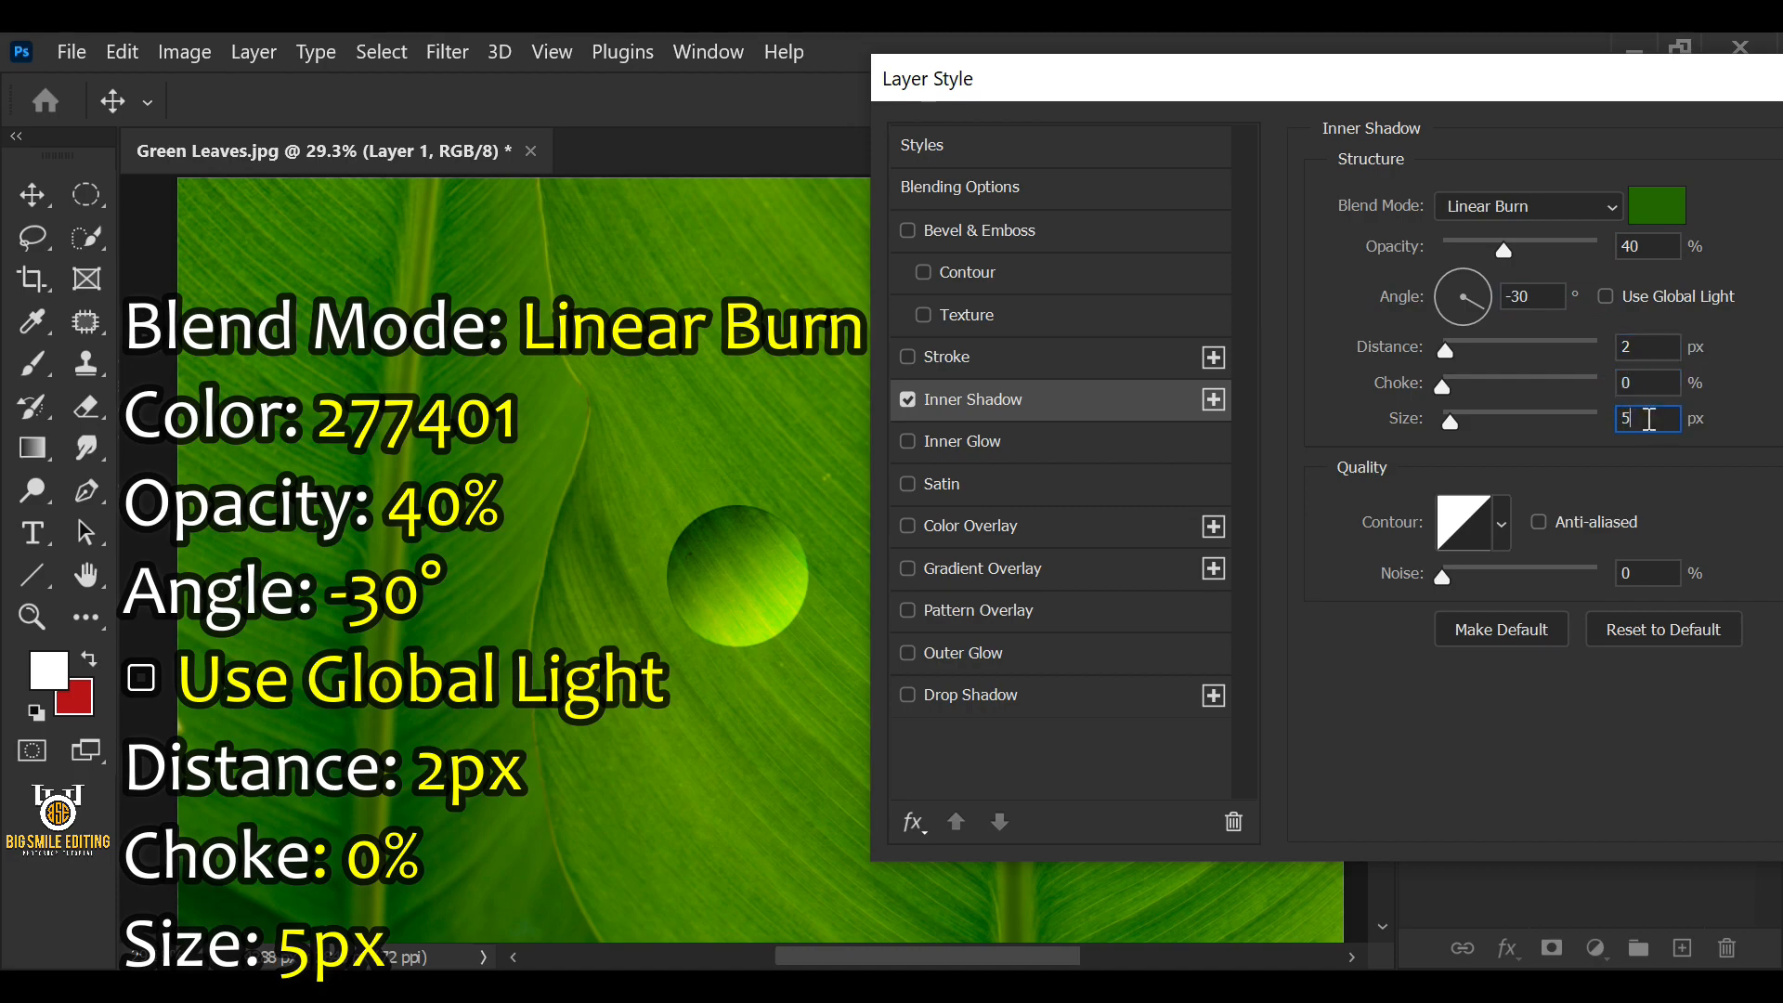
Step: Add an Inner Glow in Normal mode with 25% opacity, 0% noise, colour 6cff00, Edge source, 0% choke and 150 px size
{"action": "left_click", "coordinate": [1054, 441]}
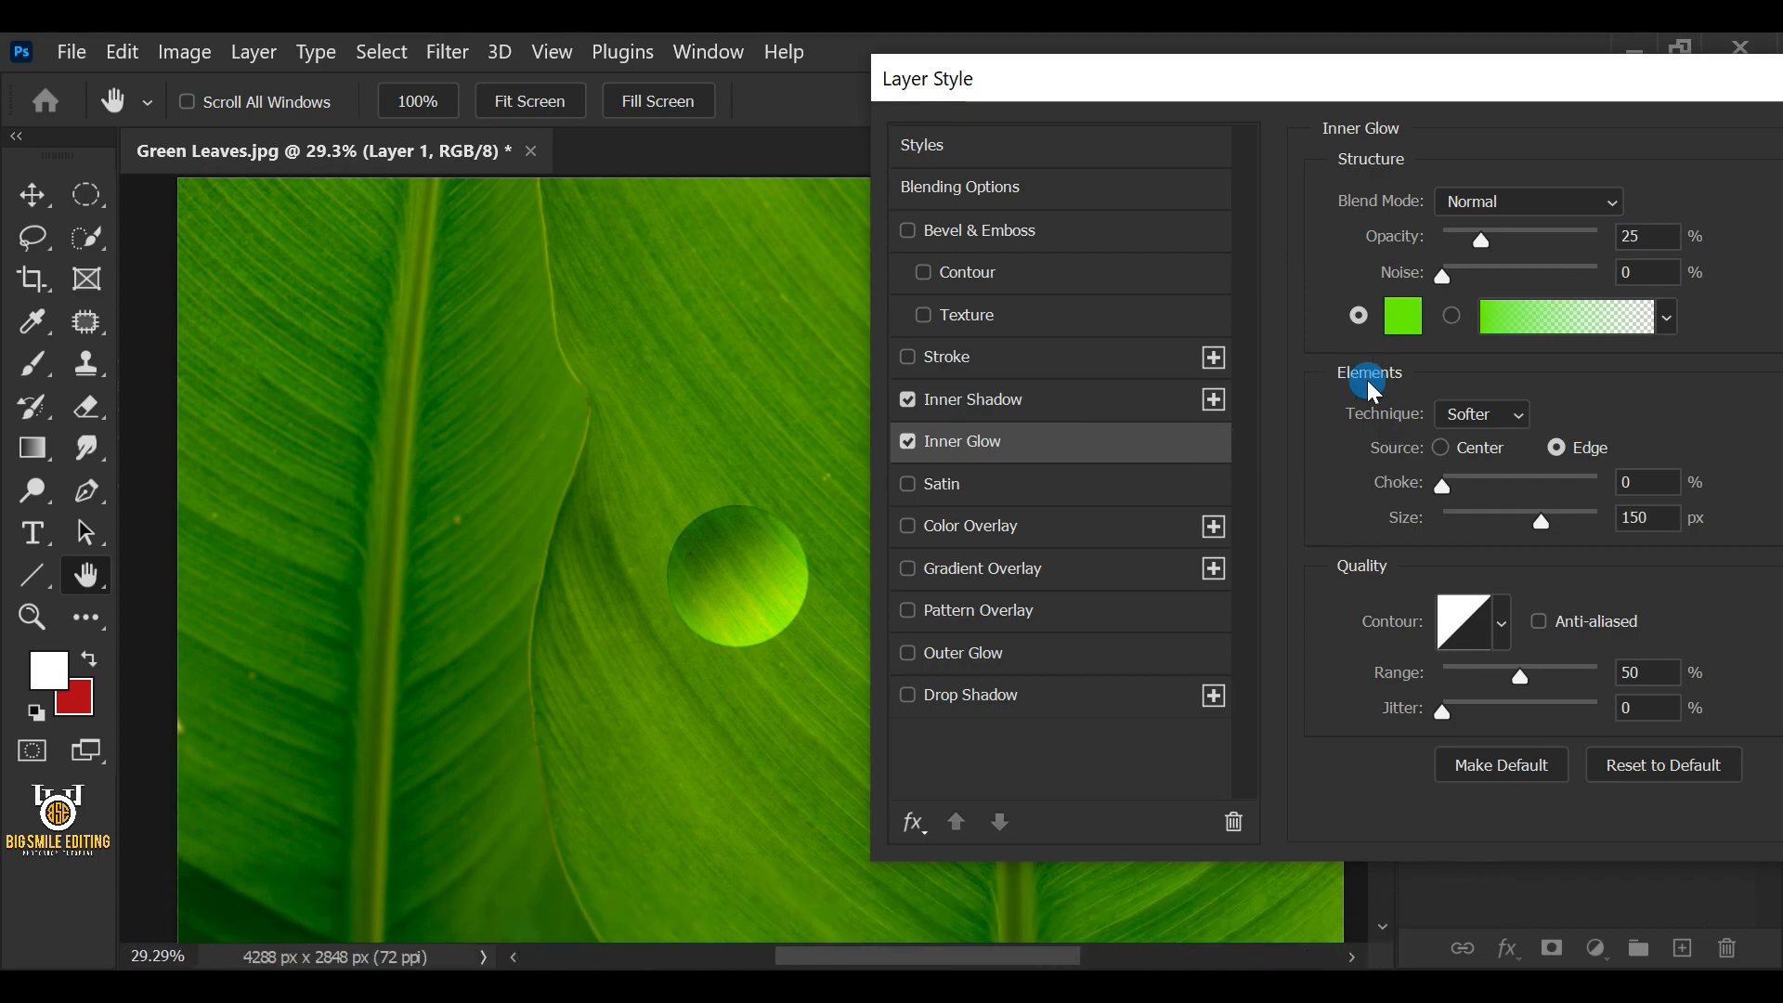
{"action": "left_click", "coordinate": [1507, 200]}
{"action": "left_click", "coordinate": [1507, 161]}
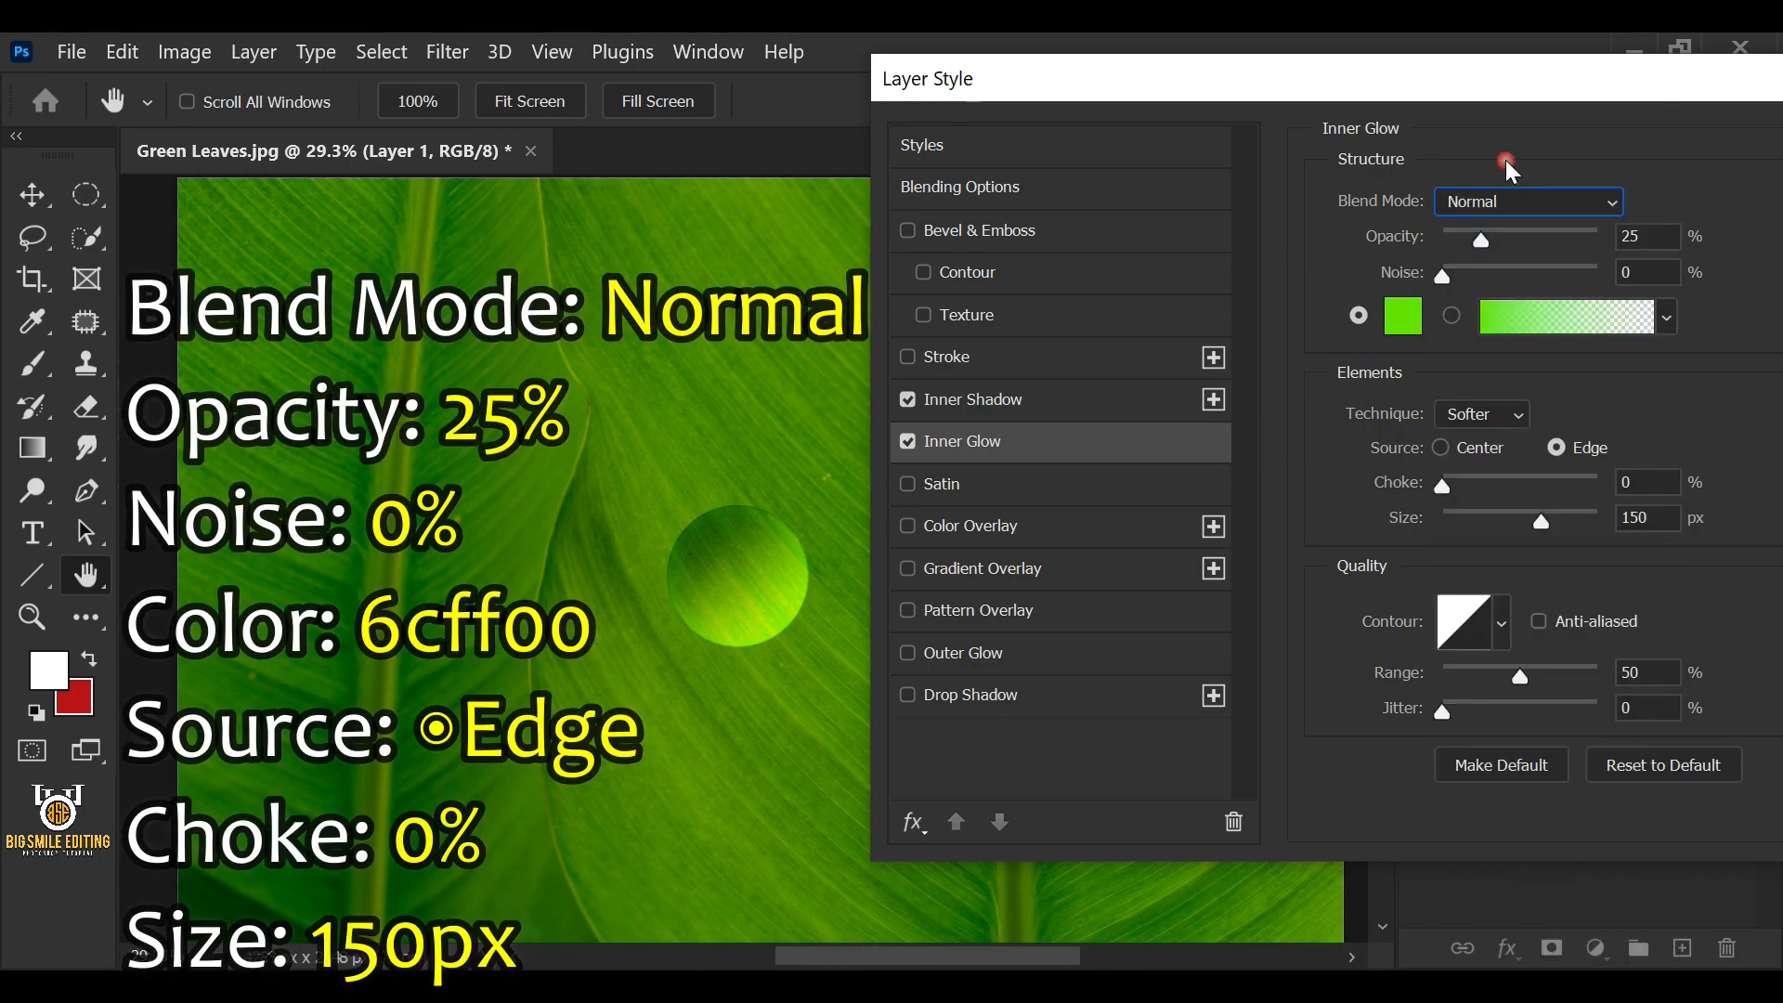
{"action": "left_click", "coordinate": [1631, 269]}
{"action": "left_click", "coordinate": [1418, 320]}
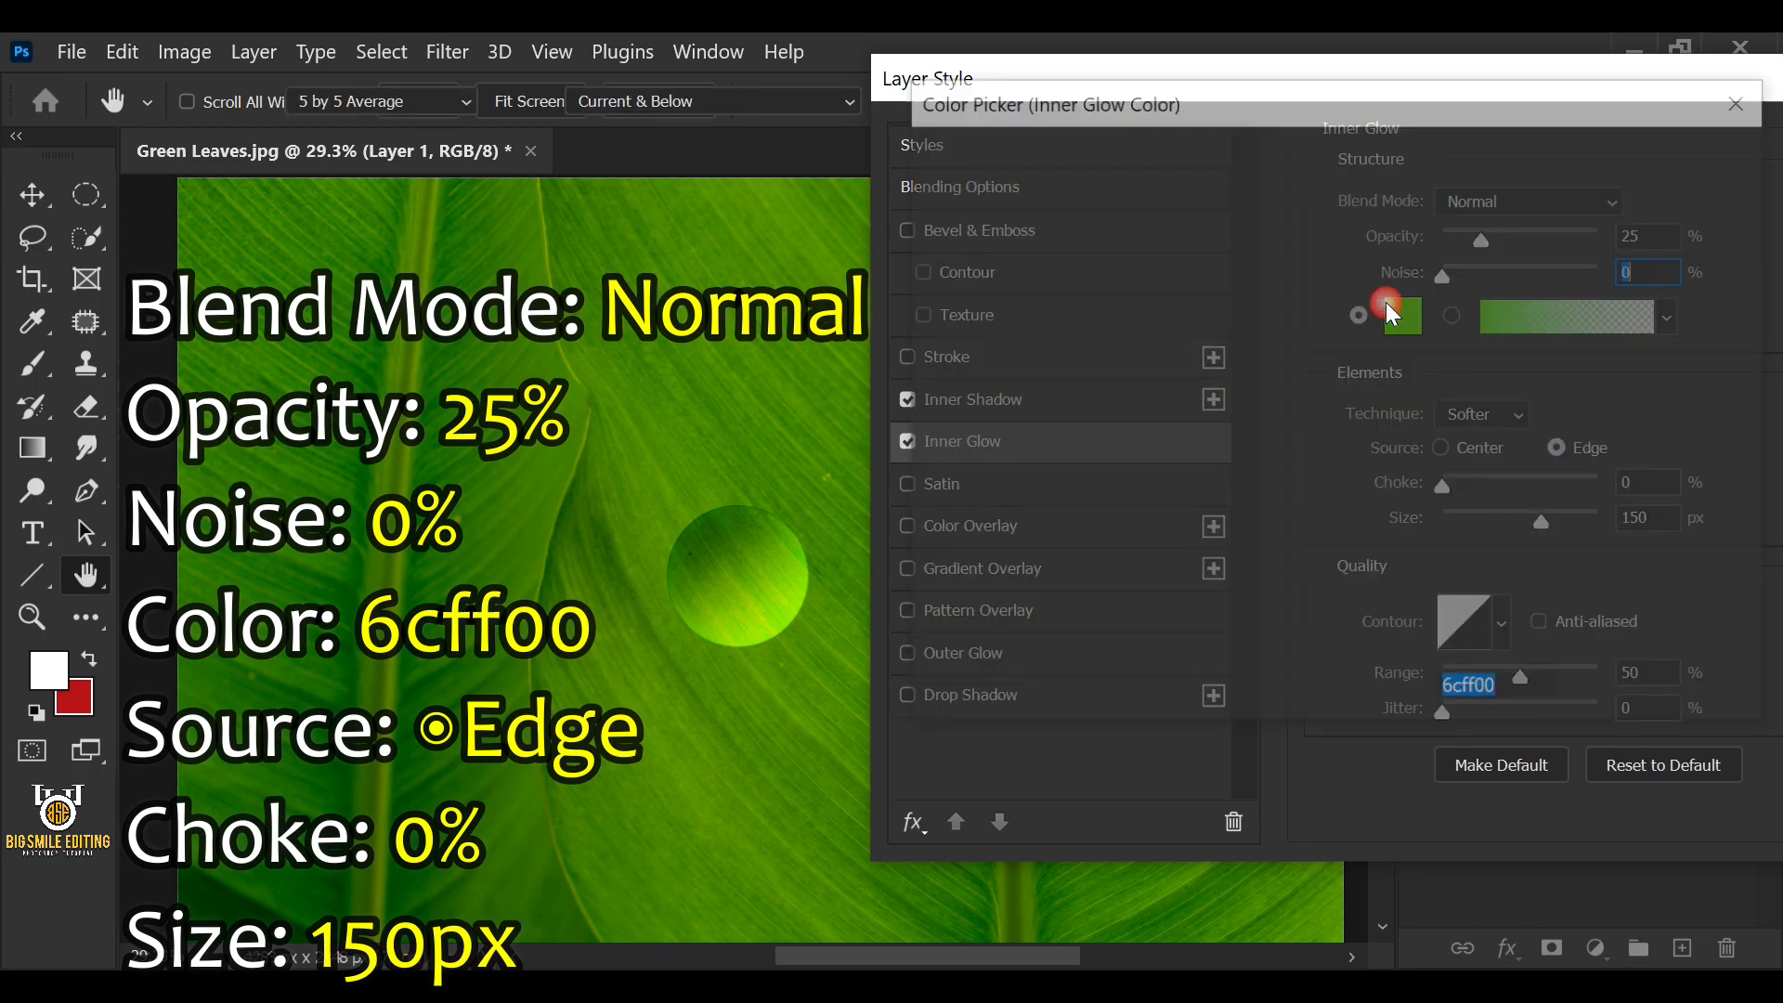
{"action": "left_click", "coordinate": [1430, 689]}
{"action": "left_click", "coordinate": [1511, 692]}
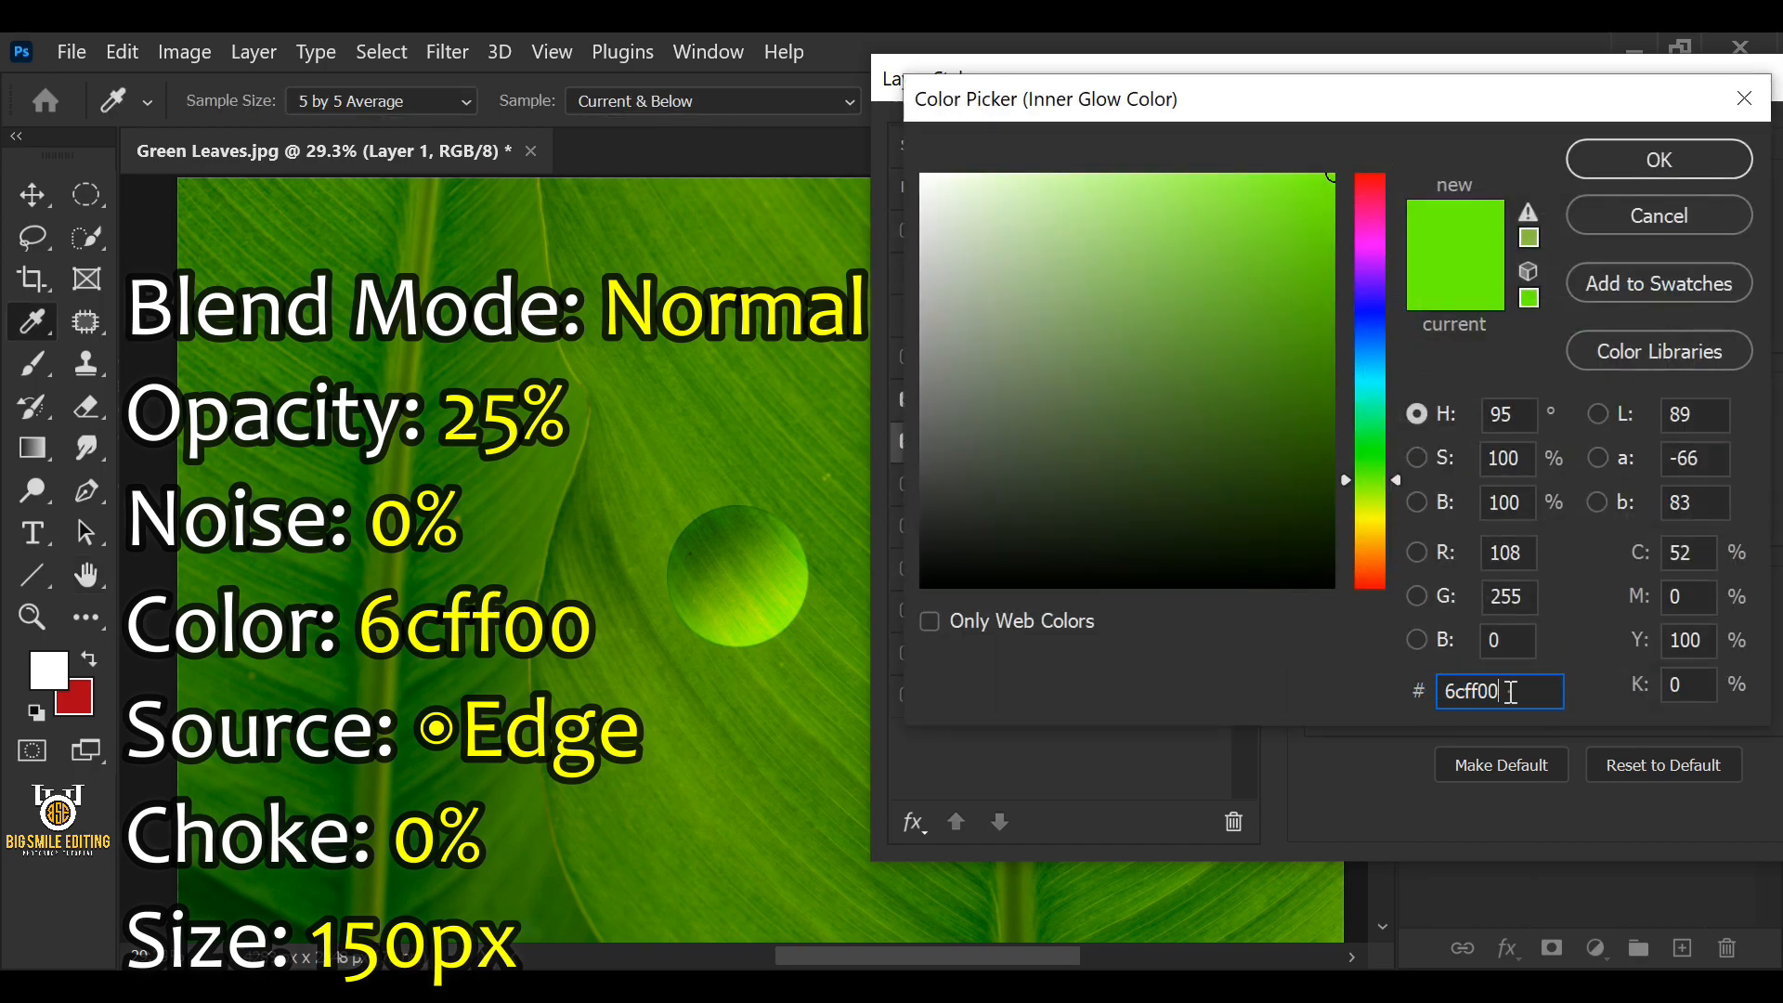
{"action": "left_click", "coordinate": [1635, 160]}
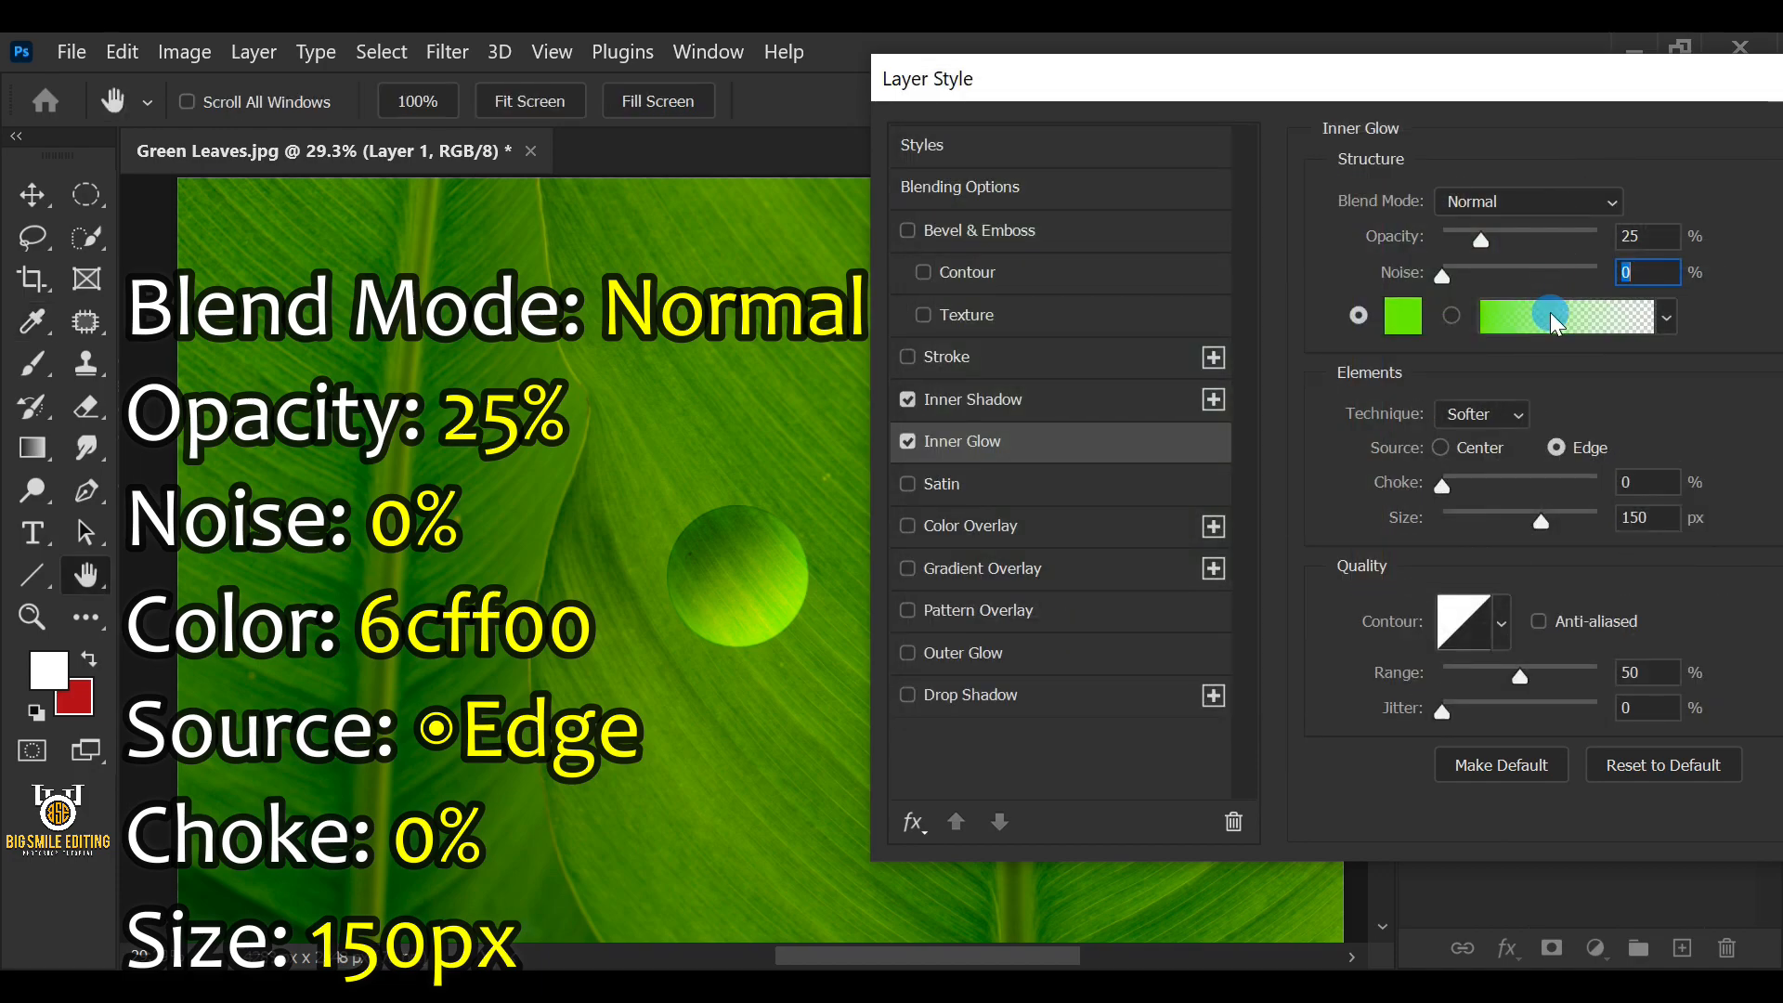
{"action": "left_click", "coordinate": [1659, 481]}
{"action": "left_click", "coordinate": [1659, 517]}
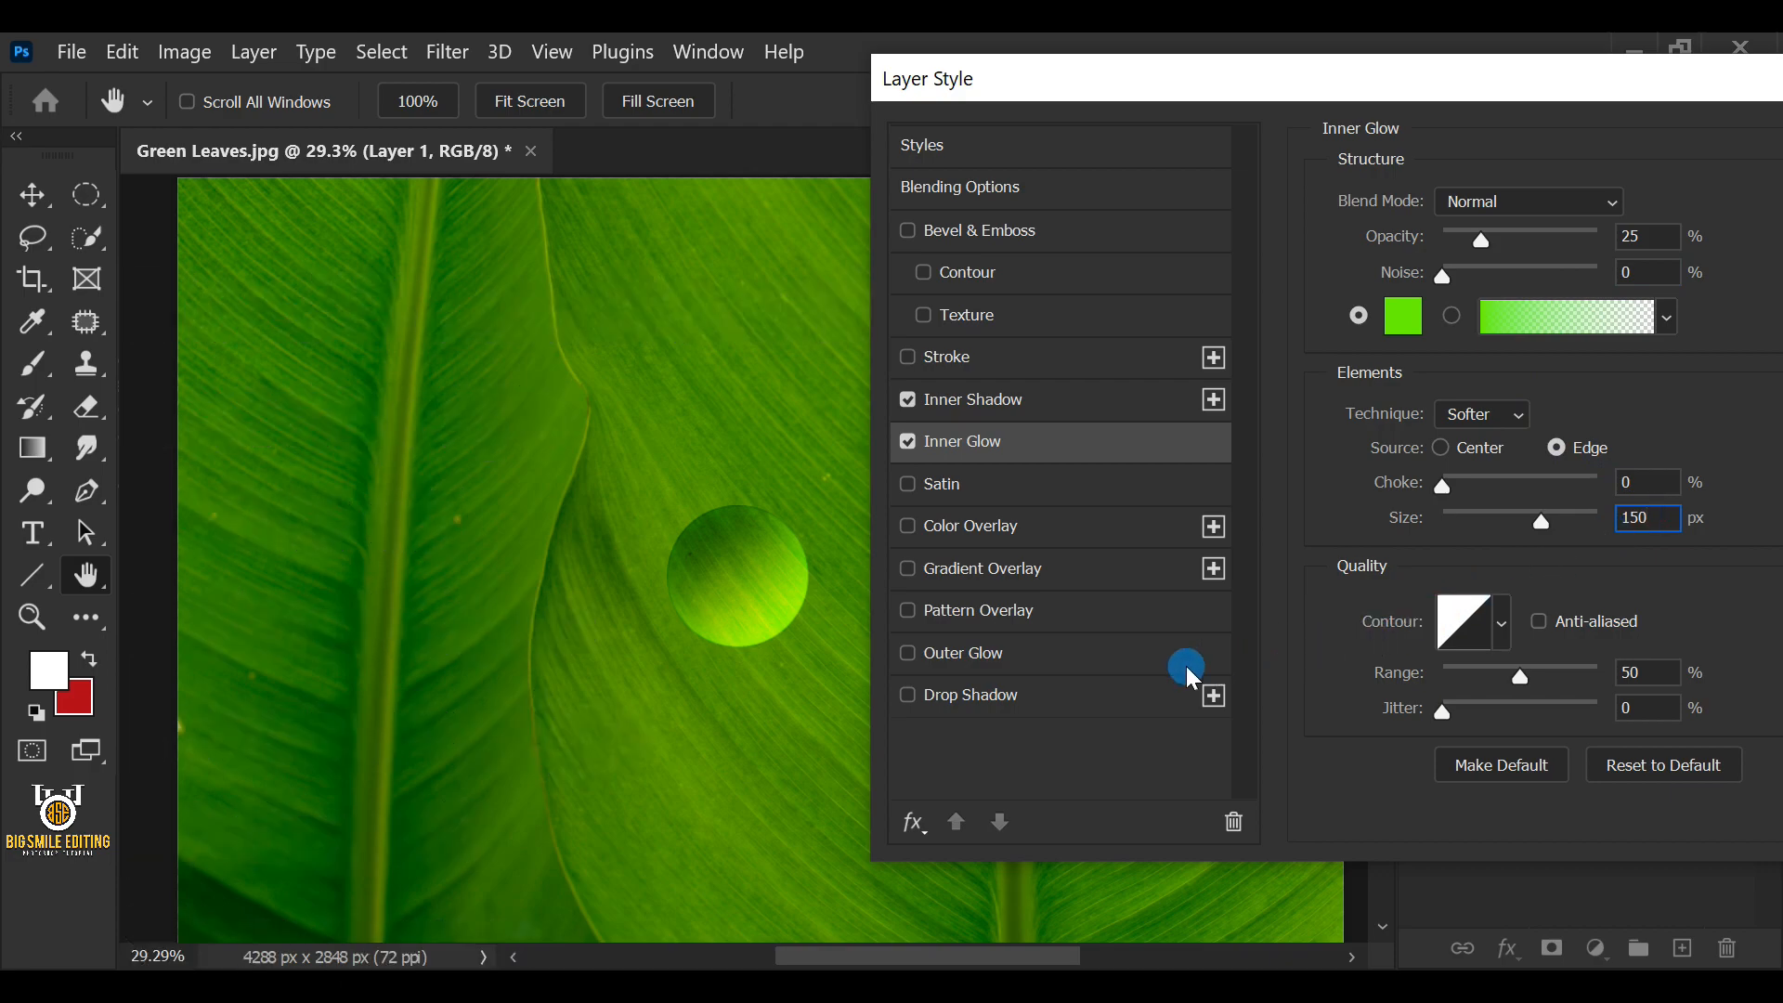
Step: Add a Drop Shadow to Layer 1 with the Linear Burn blend mode and colour 134801
{"action": "left_click", "coordinate": [973, 693]}
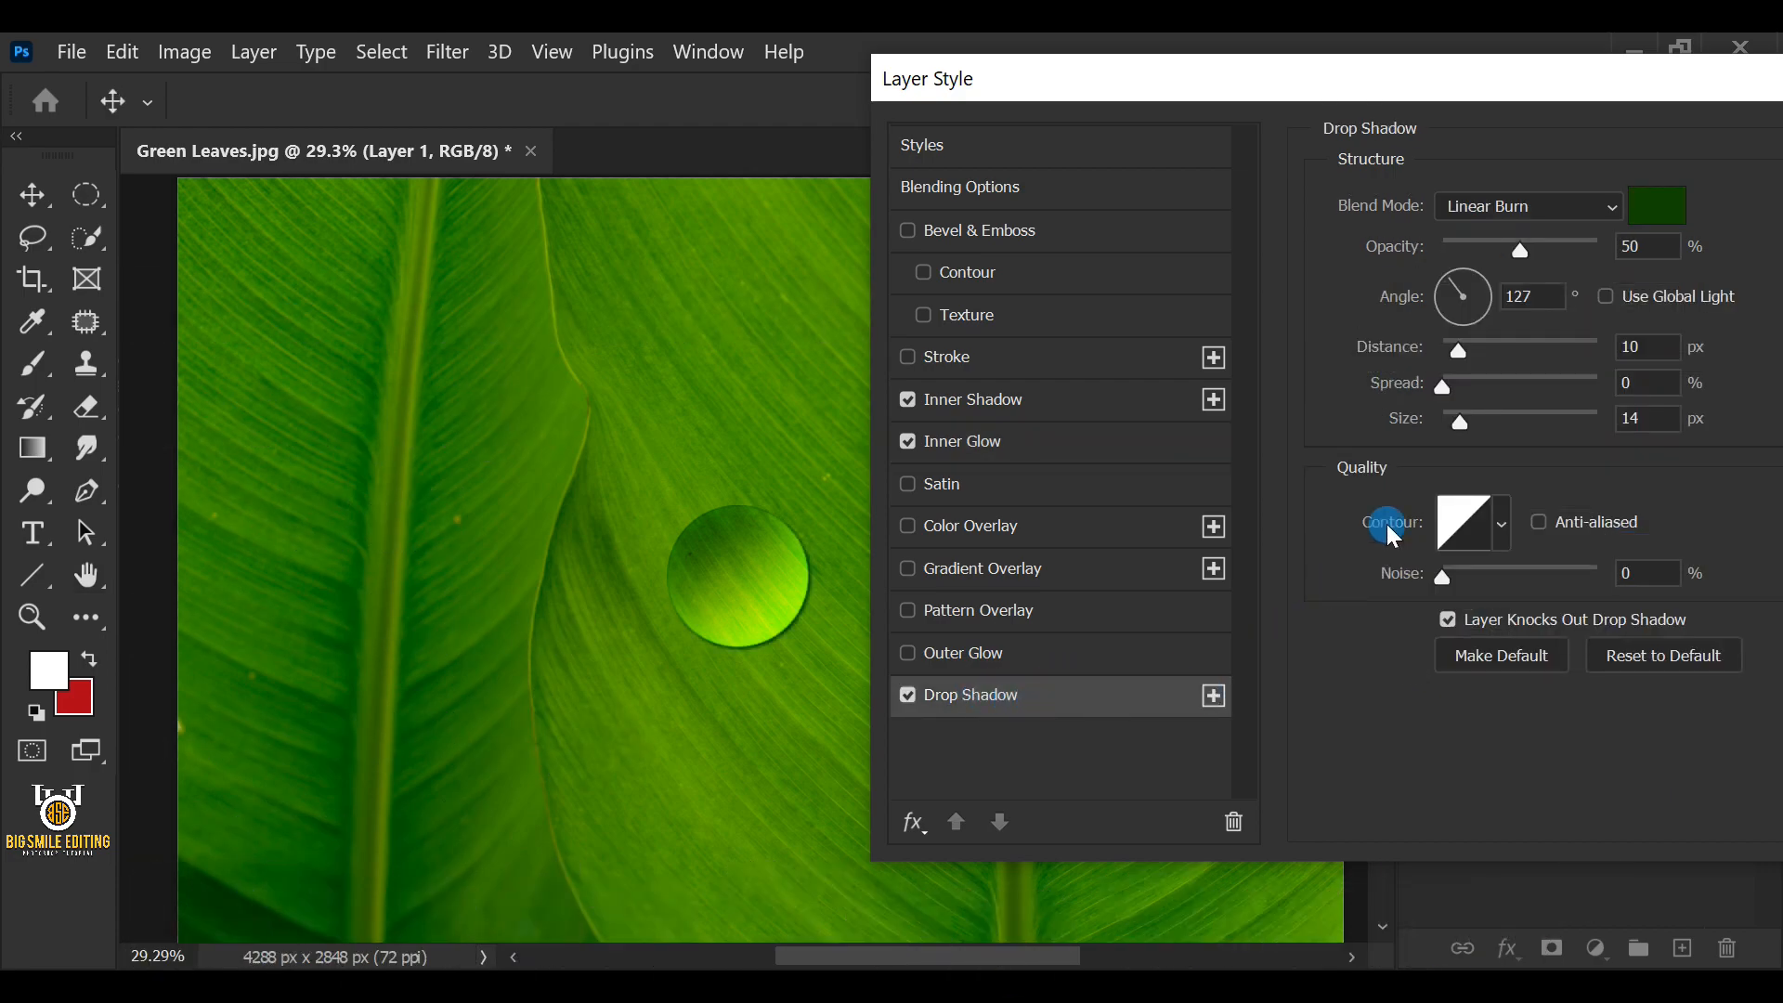
{"action": "left_click", "coordinate": [1516, 204]}
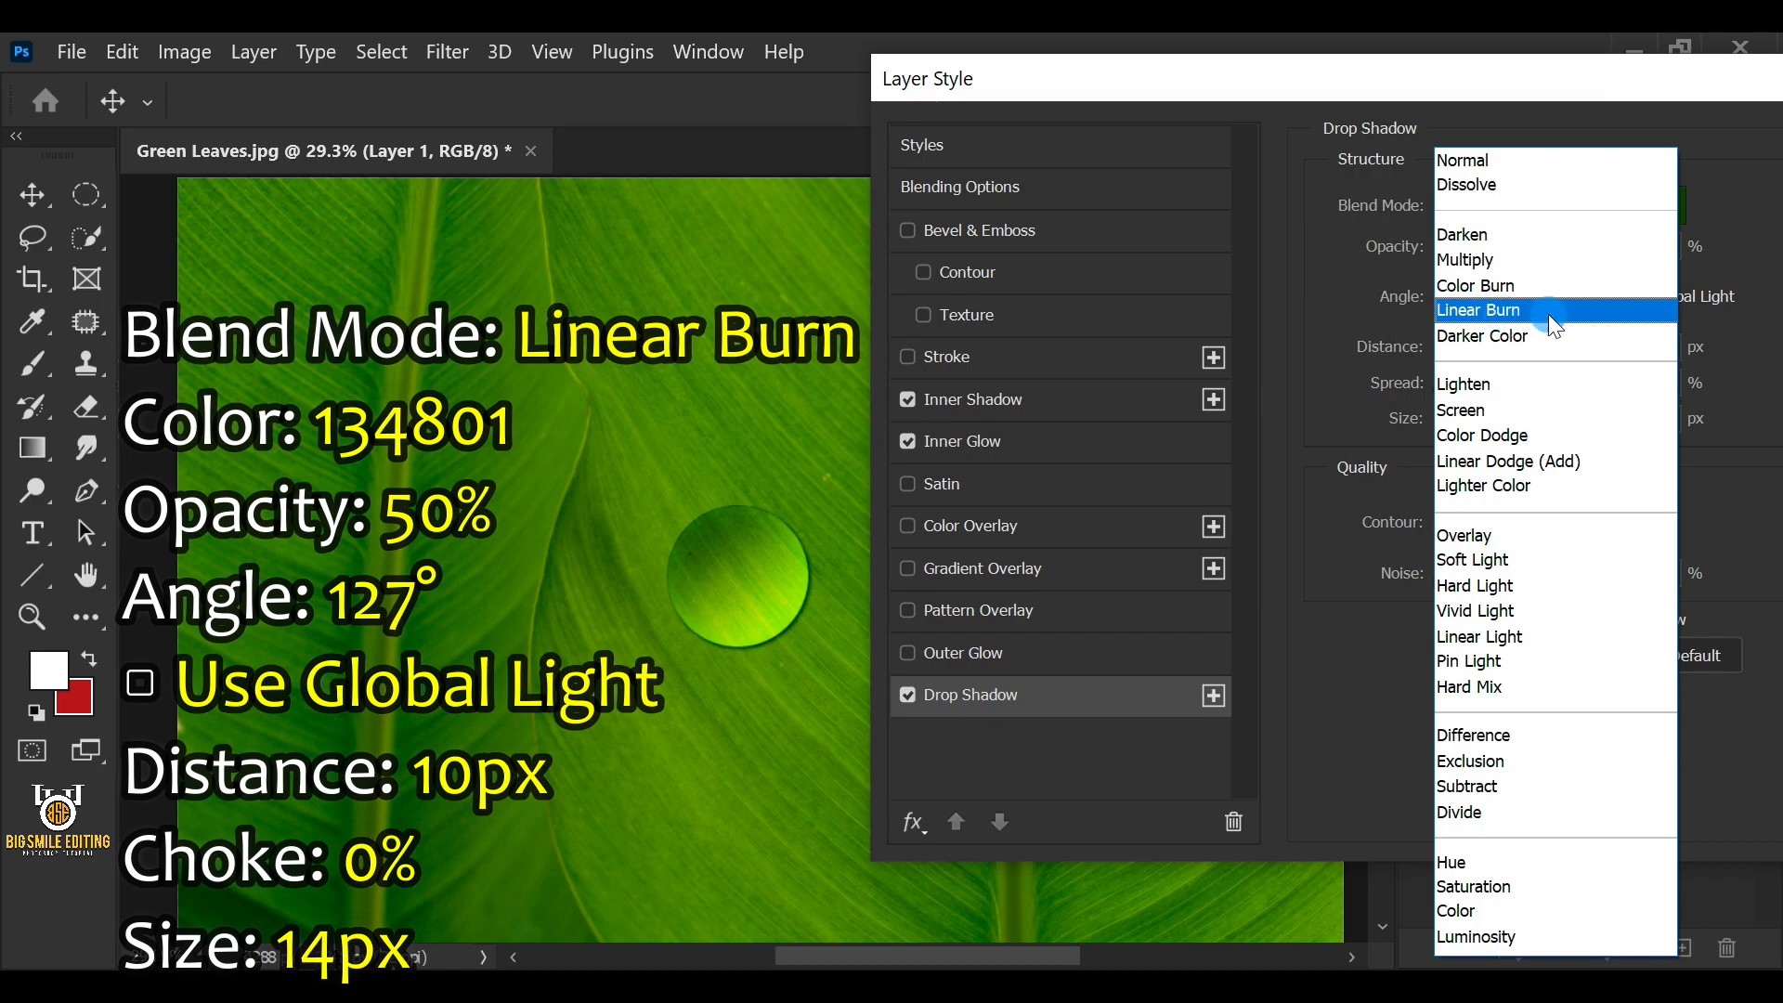
{"action": "left_click", "coordinate": [1592, 315]}
{"action": "left_click", "coordinate": [1636, 205]}
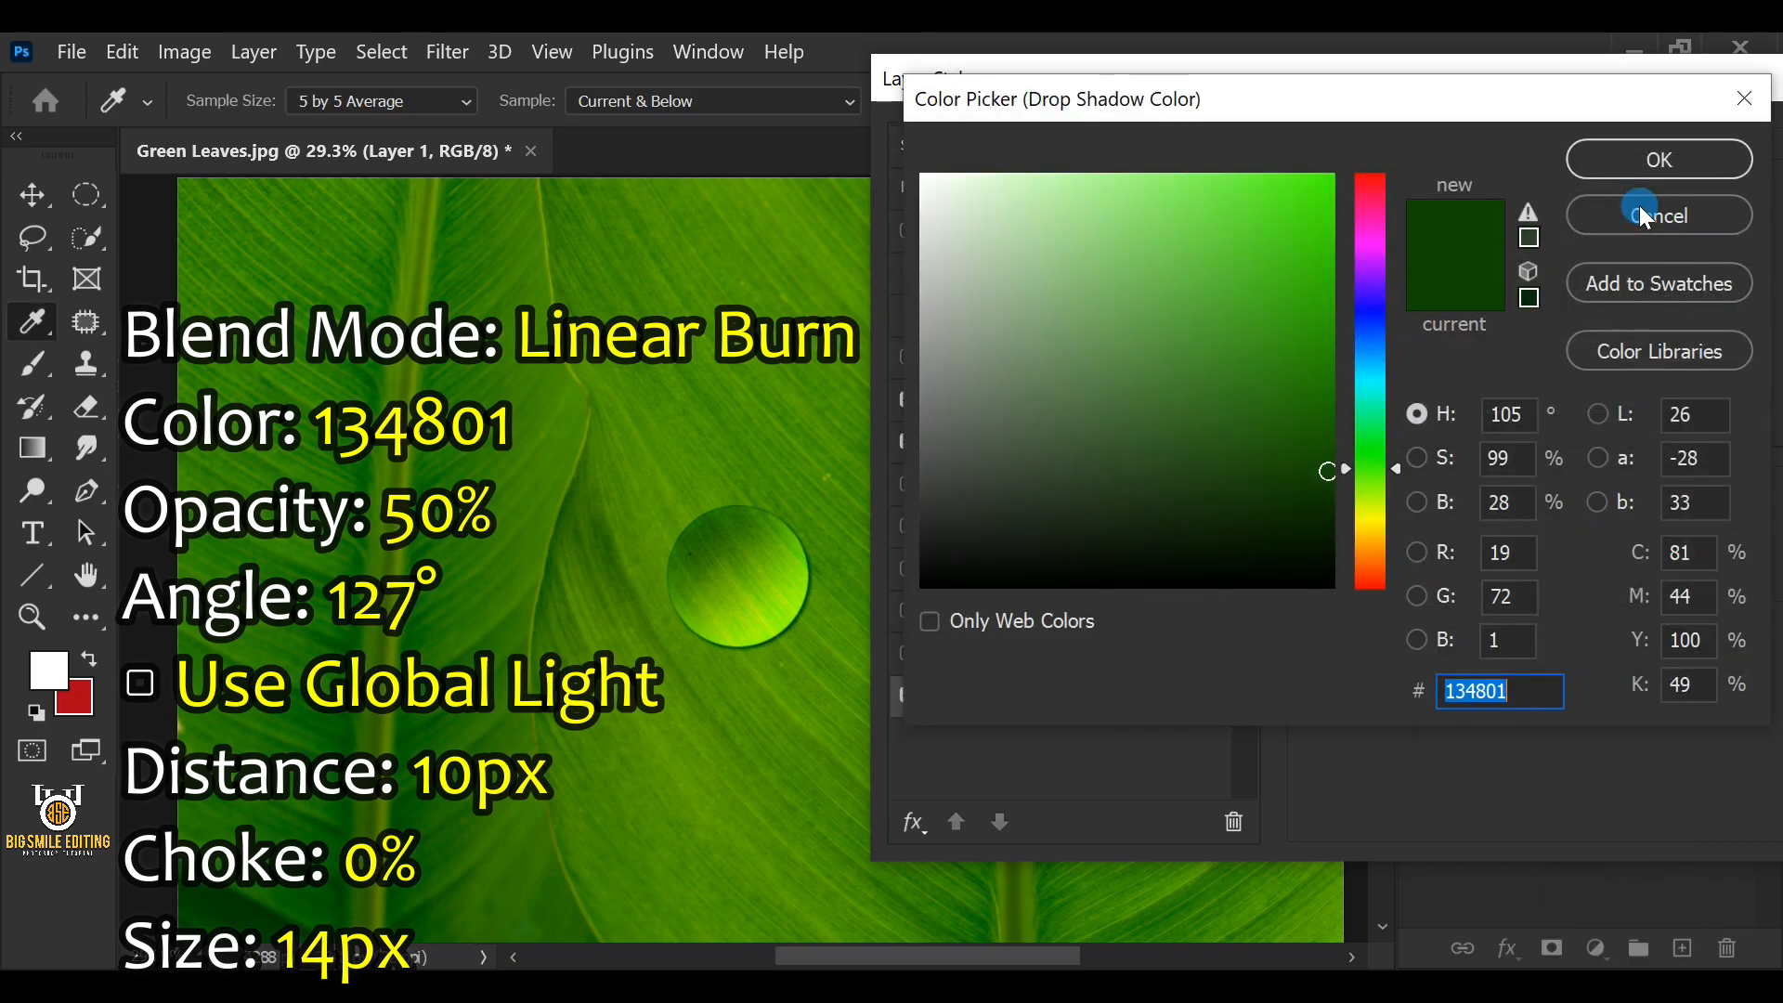
{"action": "left_click", "coordinate": [1524, 689]}
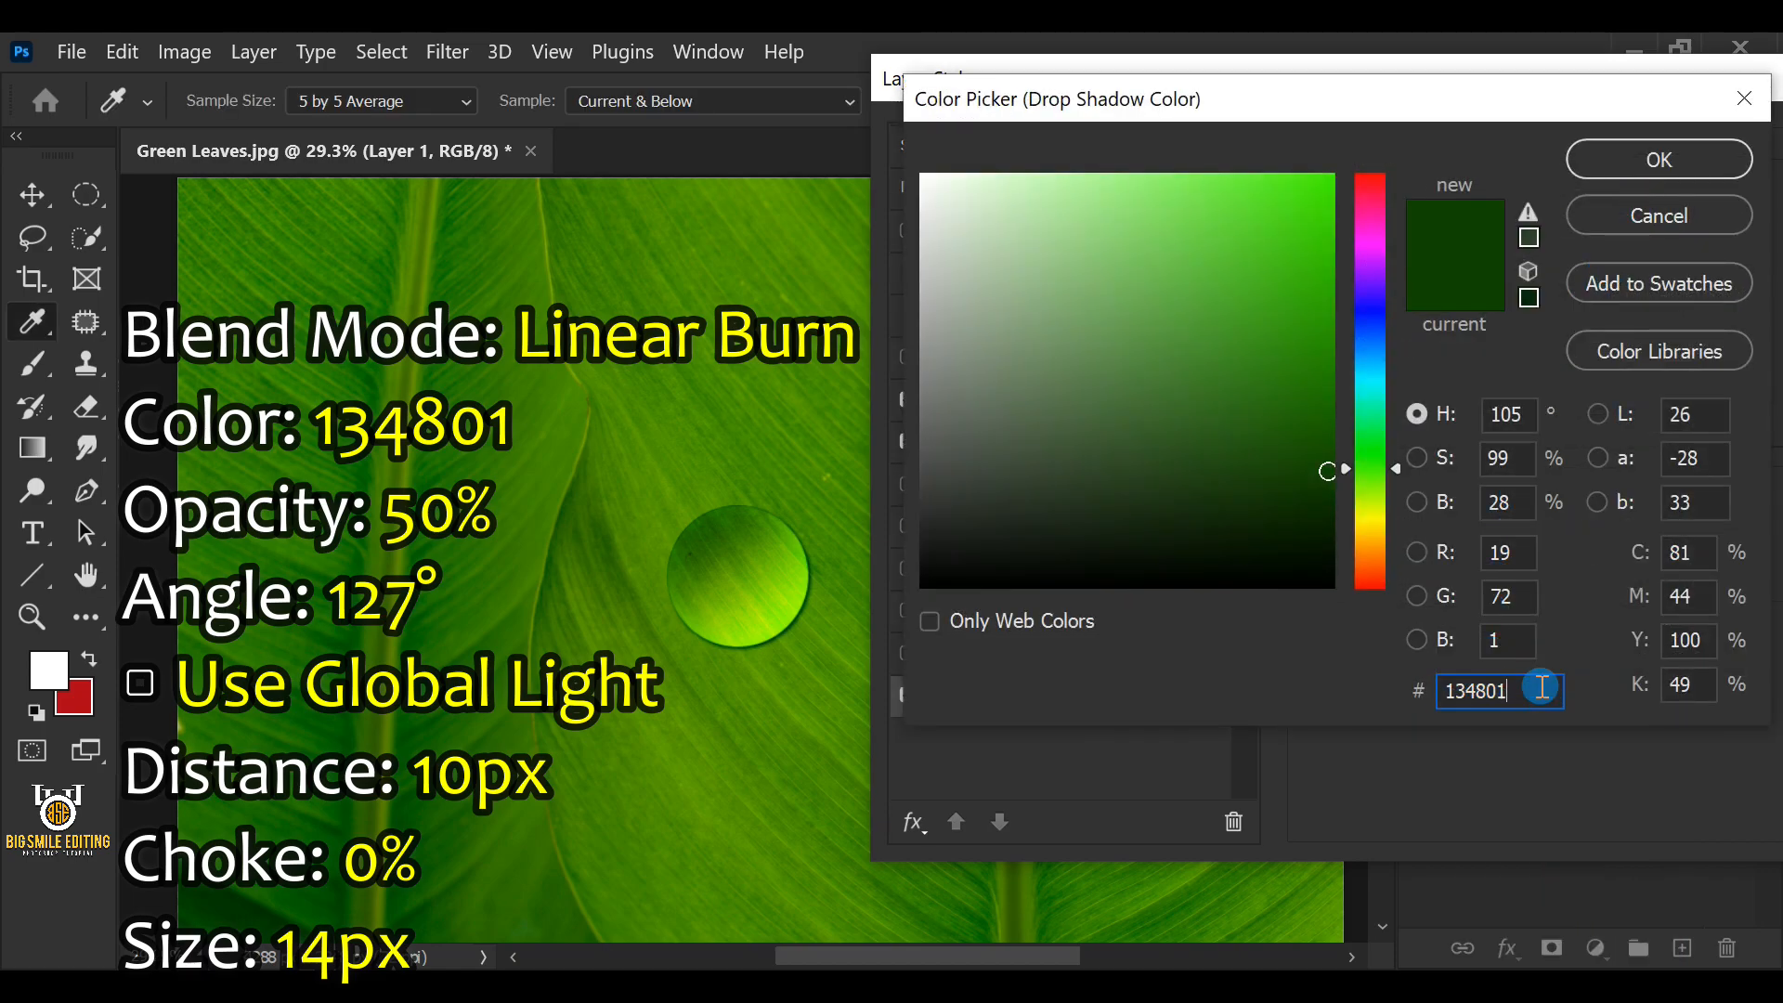
{"action": "left_click", "coordinate": [1638, 158]}
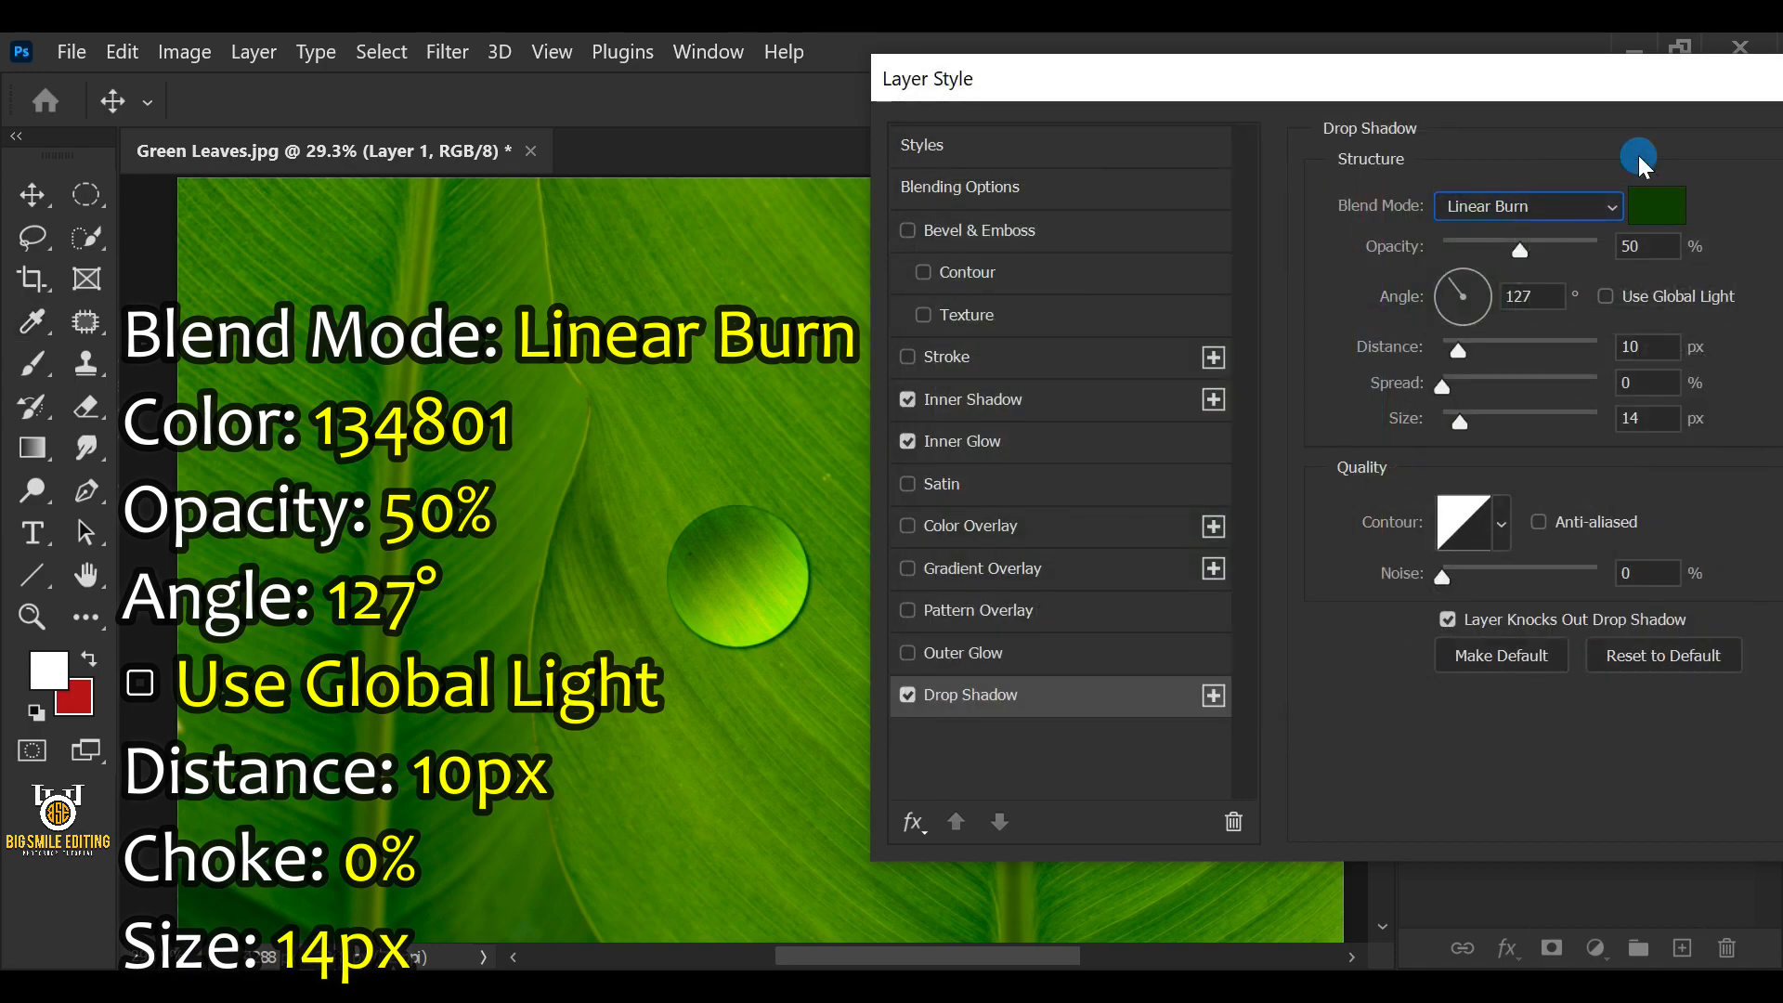
Step: Set the drop shadow to 50% opacity, 127° angle without global light, 10 px distance, 0% spread and 14 px size
{"action": "left_click", "coordinate": [1655, 240]}
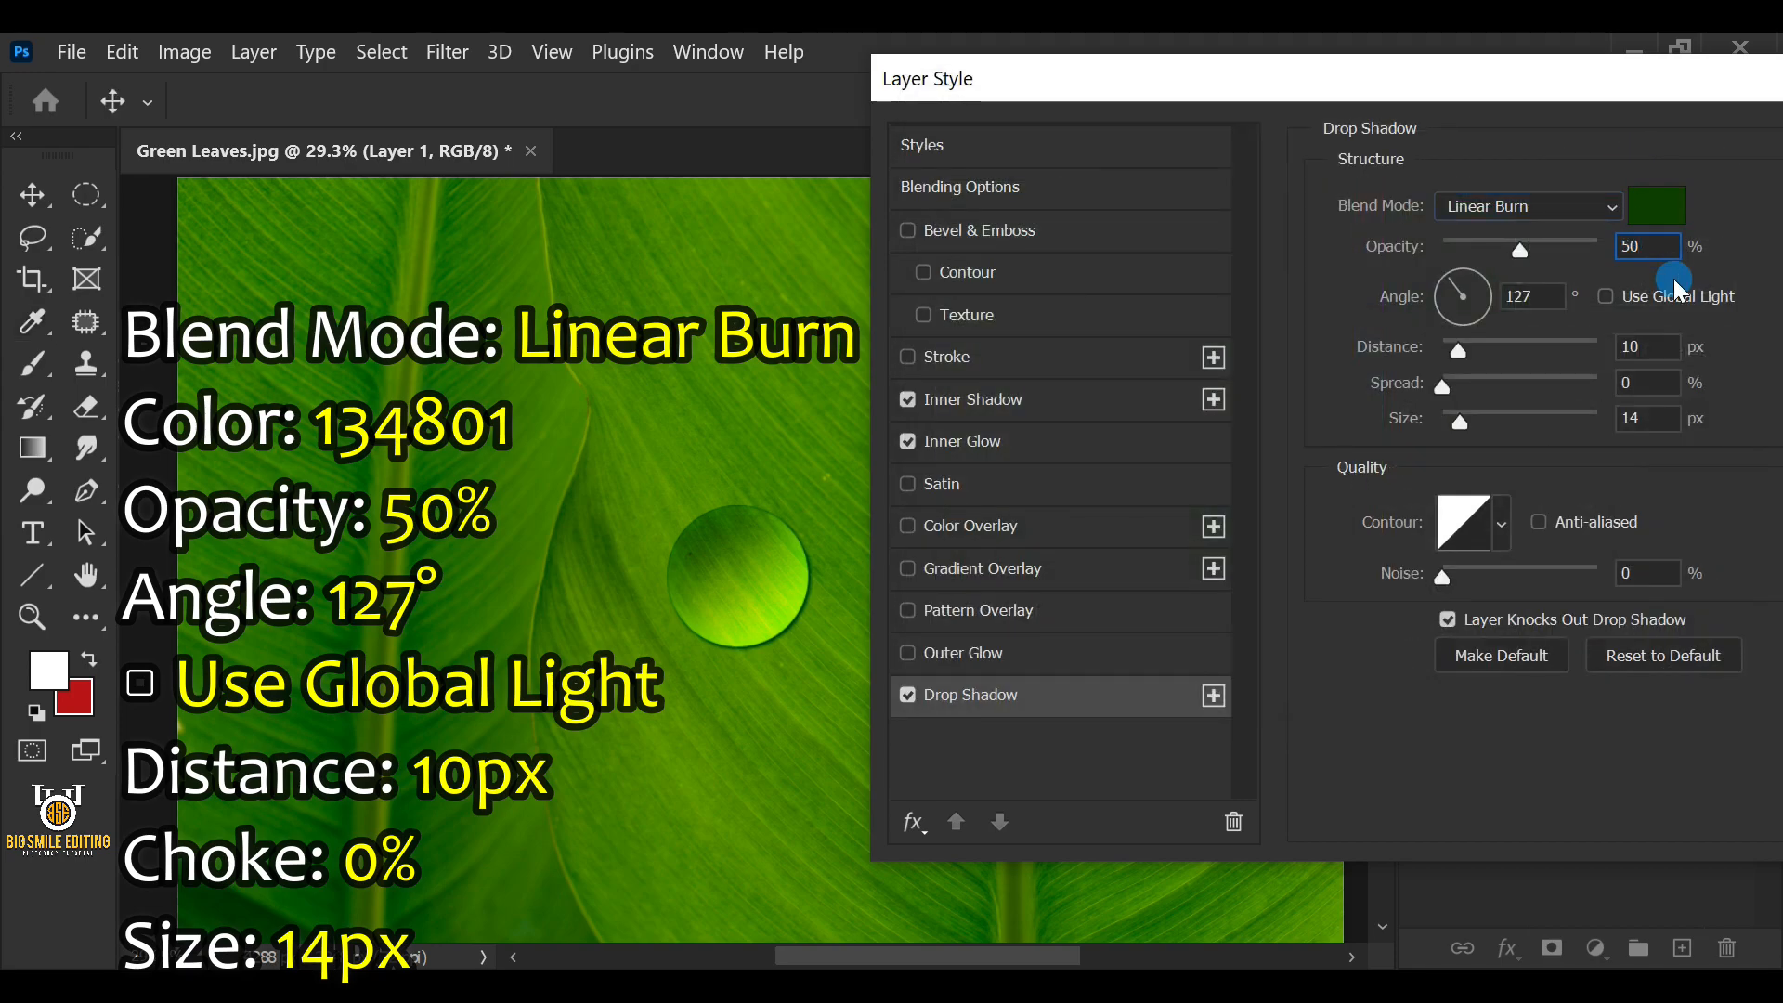
{"action": "left_click", "coordinate": [1660, 347]}
{"action": "left_click", "coordinate": [1625, 383]}
{"action": "left_click", "coordinate": [1650, 419]}
{"action": "left_click_drag", "start_coordinate": [1746, 93], "coordinate": [1278, 135]}
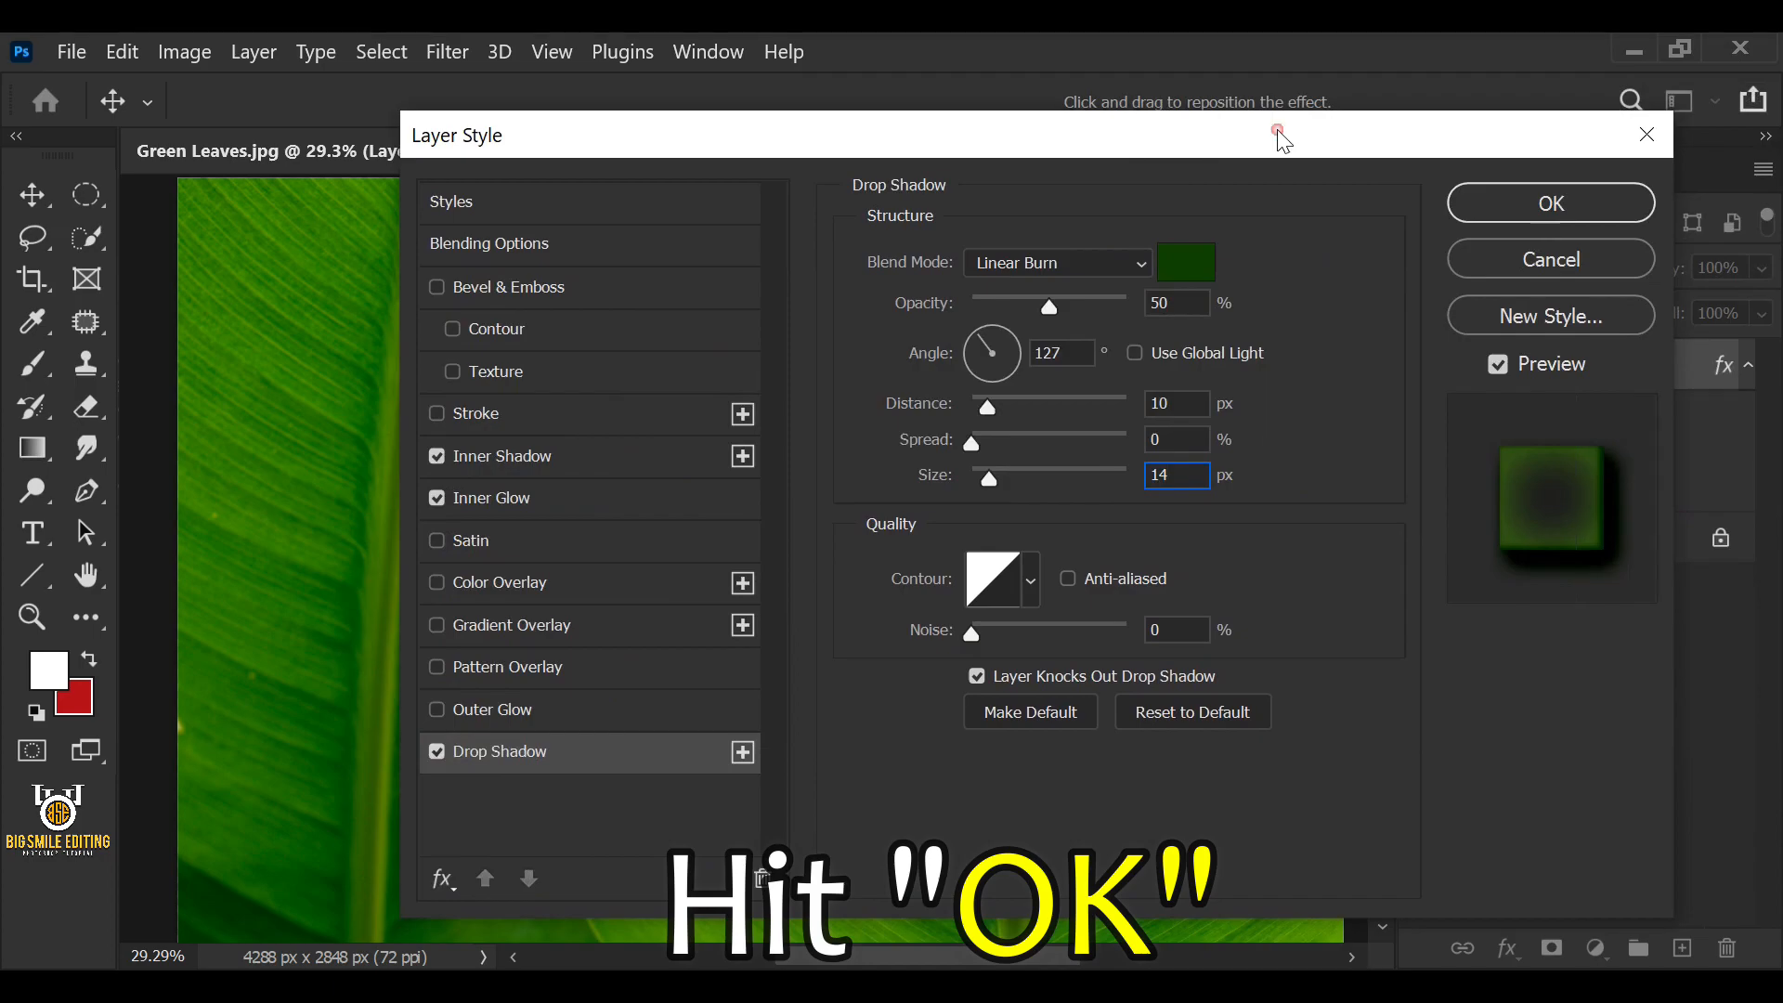
Step: Apply the layer style and add a new empty layer above Layer 1
{"action": "left_click", "coordinate": [1470, 205]}
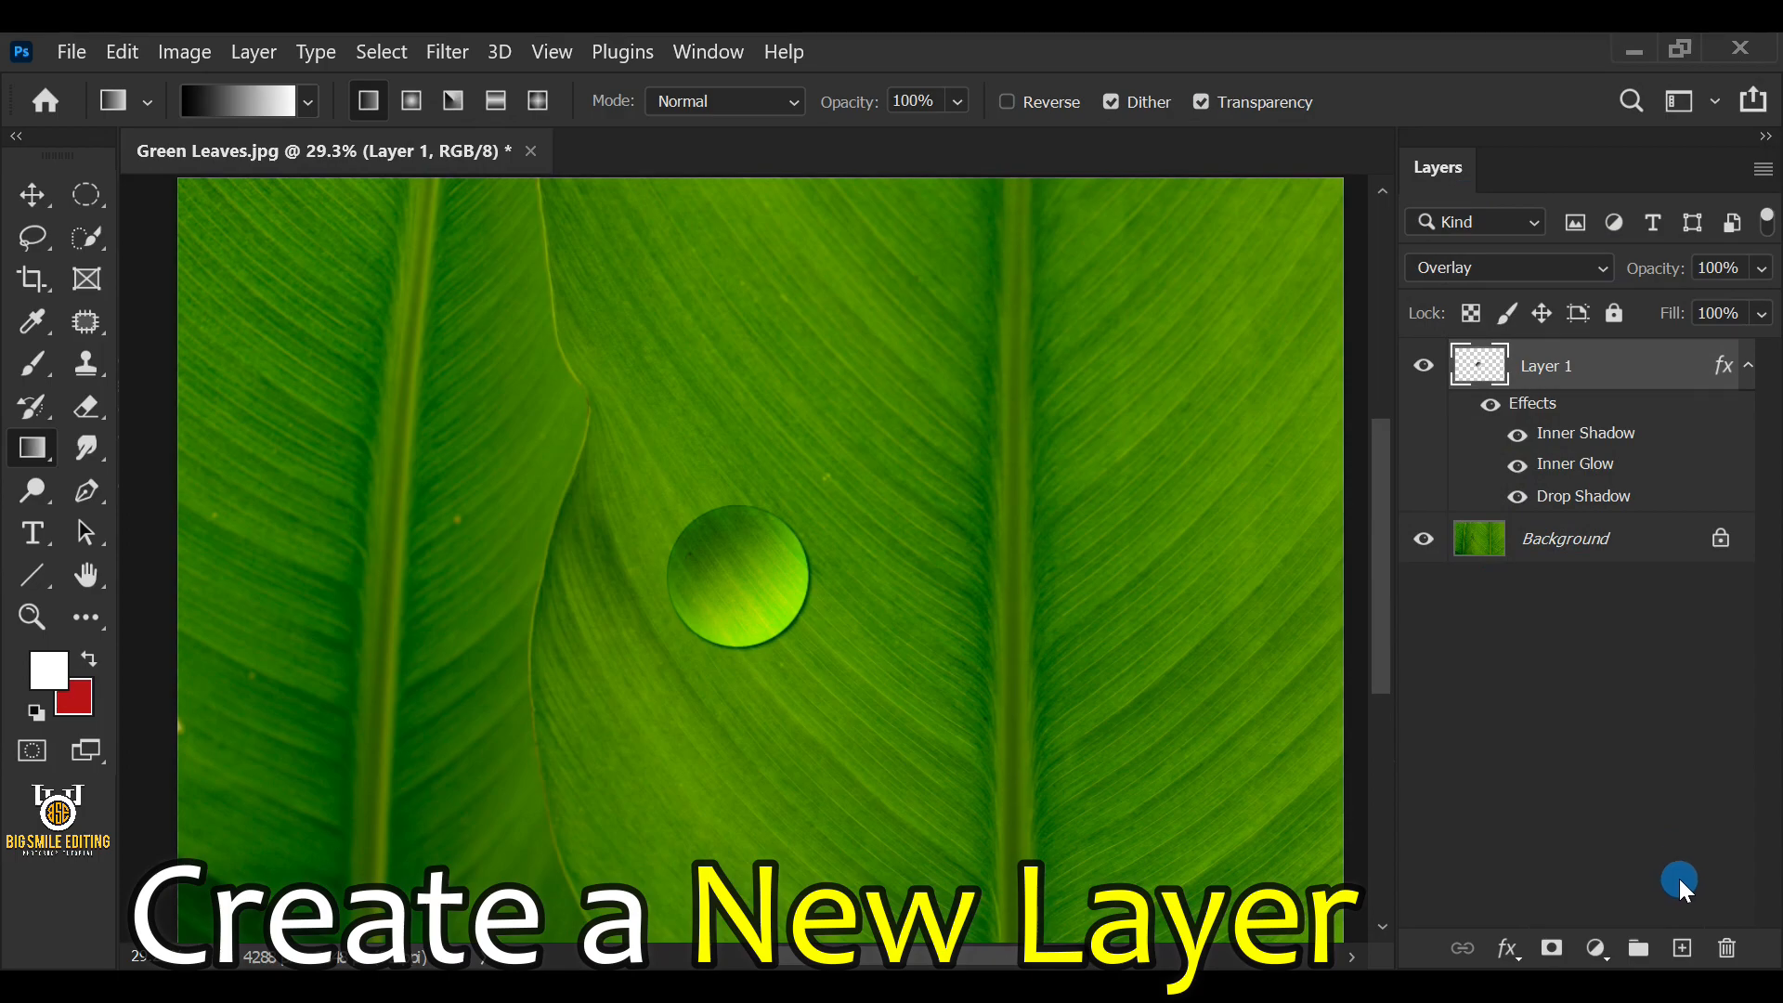
{"action": "left_click", "coordinate": [1683, 950]}
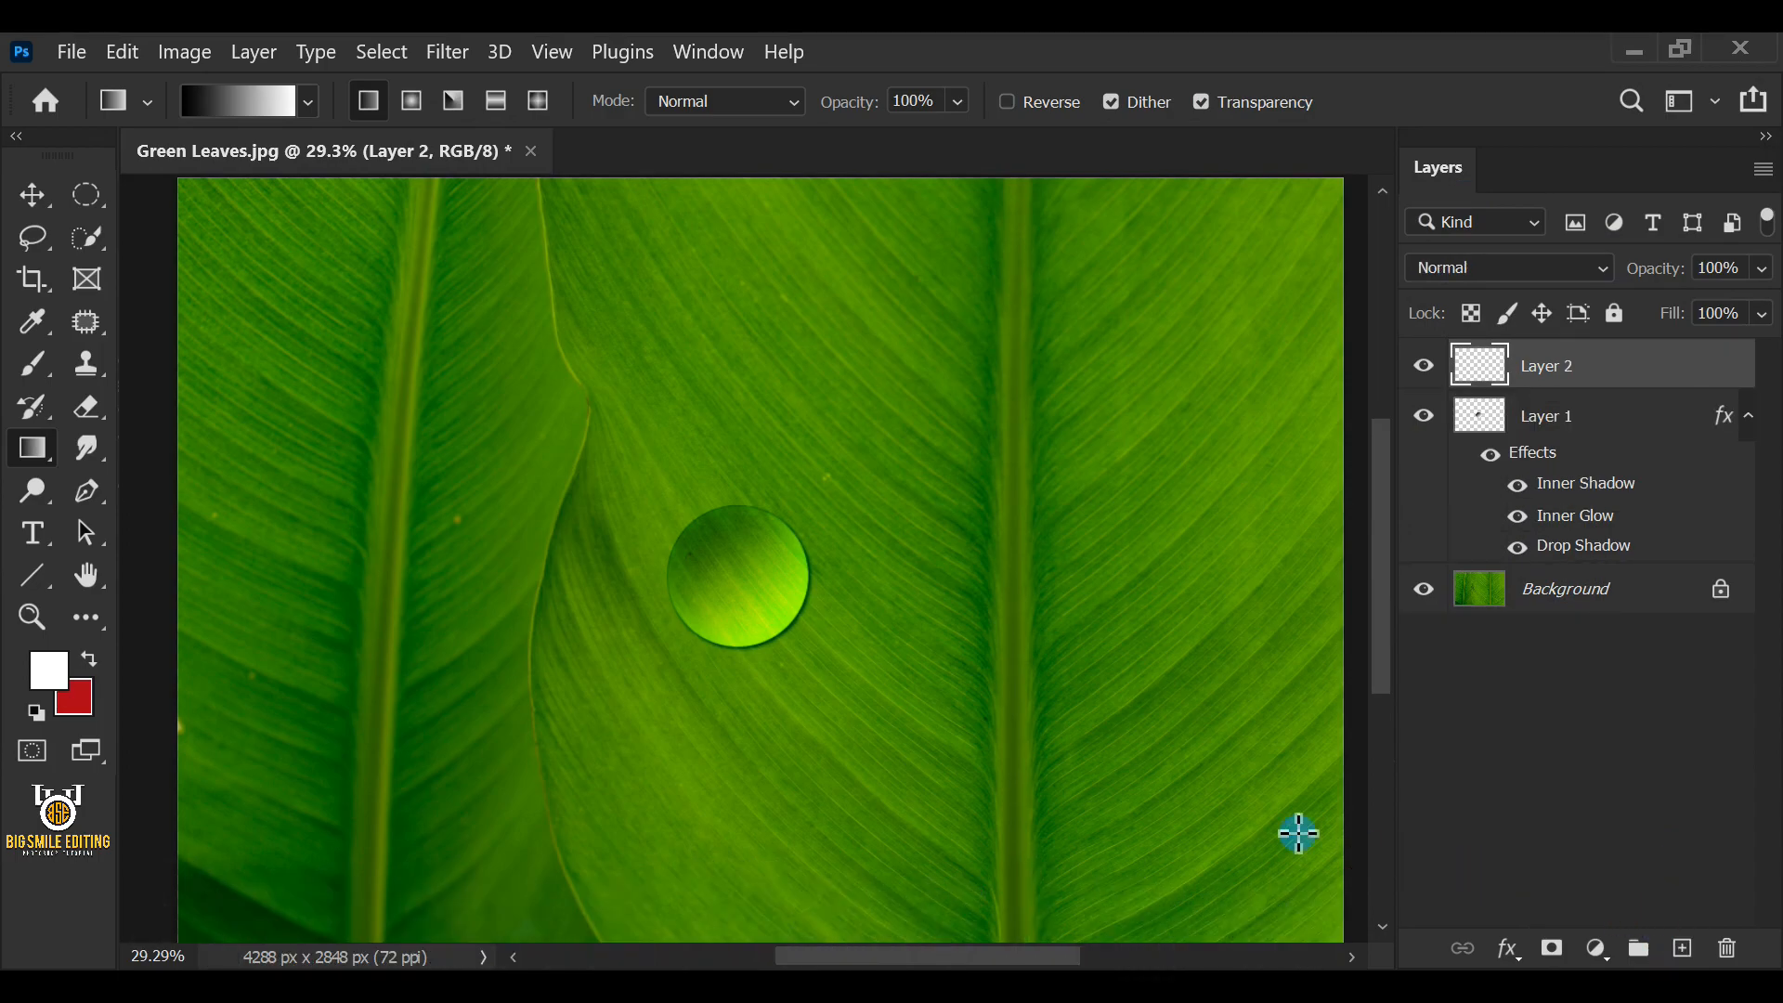
Step: Set up a soft round Brush in Normal mode with 100% opacity, 100% flow and white (ffffff) as the foreground colour
{"action": "left_click", "coordinate": [35, 362]}
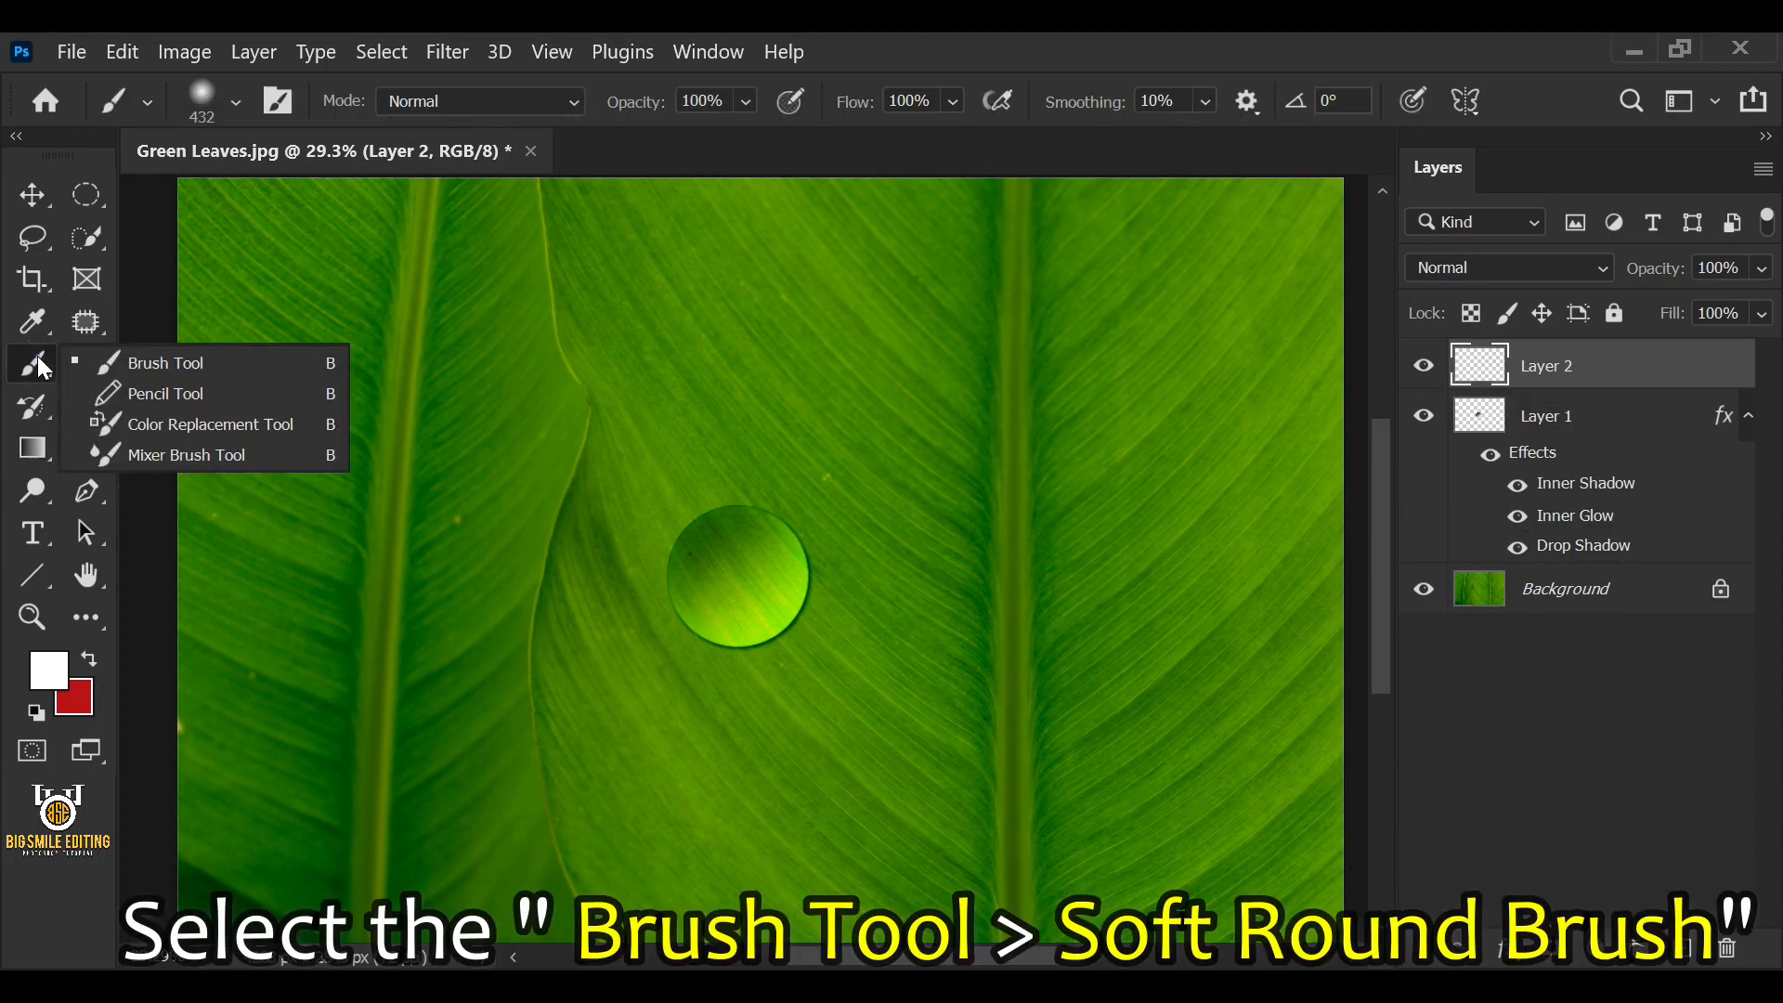
{"action": "left_click", "coordinate": [253, 361]}
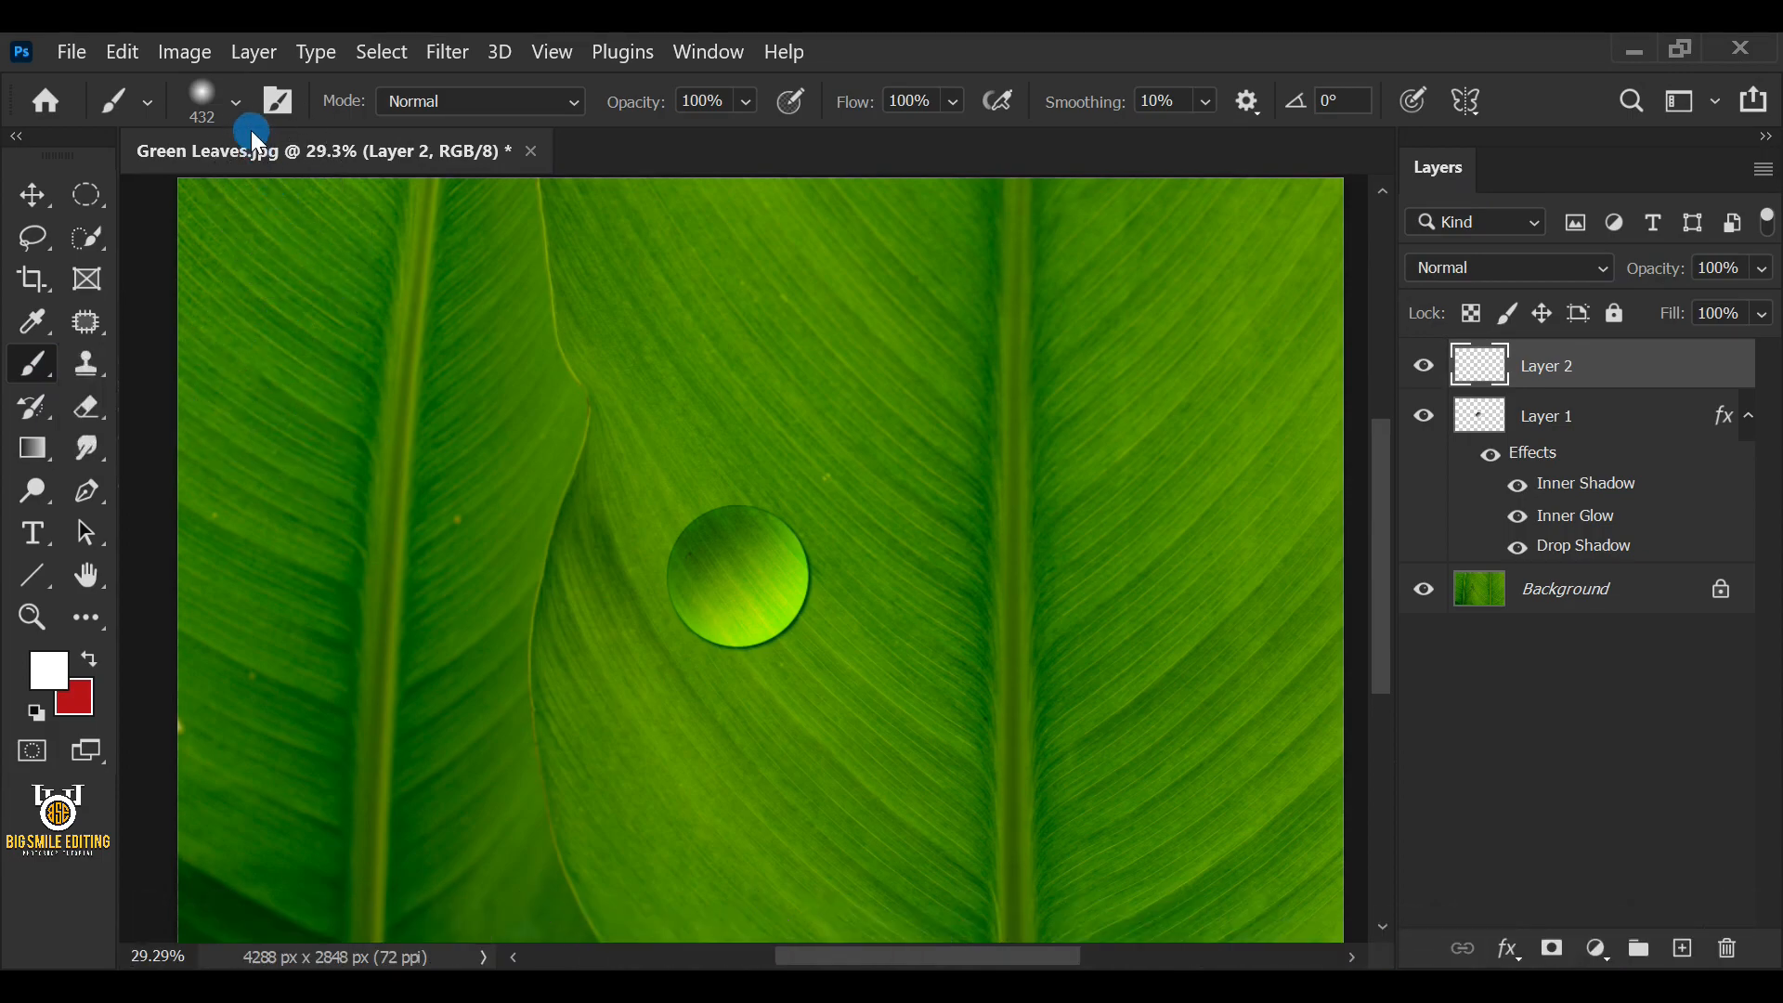
{"action": "left_click", "coordinate": [237, 99]}
{"action": "left_click_drag", "start_coordinate": [362, 278], "coordinate": [125, 262]}
{"action": "left_click", "coordinate": [420, 104]}
{"action": "left_click", "coordinate": [420, 106]}
{"action": "left_click", "coordinate": [746, 100]}
{"action": "mouse_move", "coordinate": [818, 139]}
{"action": "left_mouse_down"}
{"action": "mouse_move", "coordinate": [710, 139]}
{"action": "mouse_move", "coordinate": [849, 152]}
{"action": "left_mouse_up"}
{"action": "left_click", "coordinate": [949, 103]}
{"action": "left_click_drag", "start_coordinate": [1031, 138], "coordinate": [928, 136]}
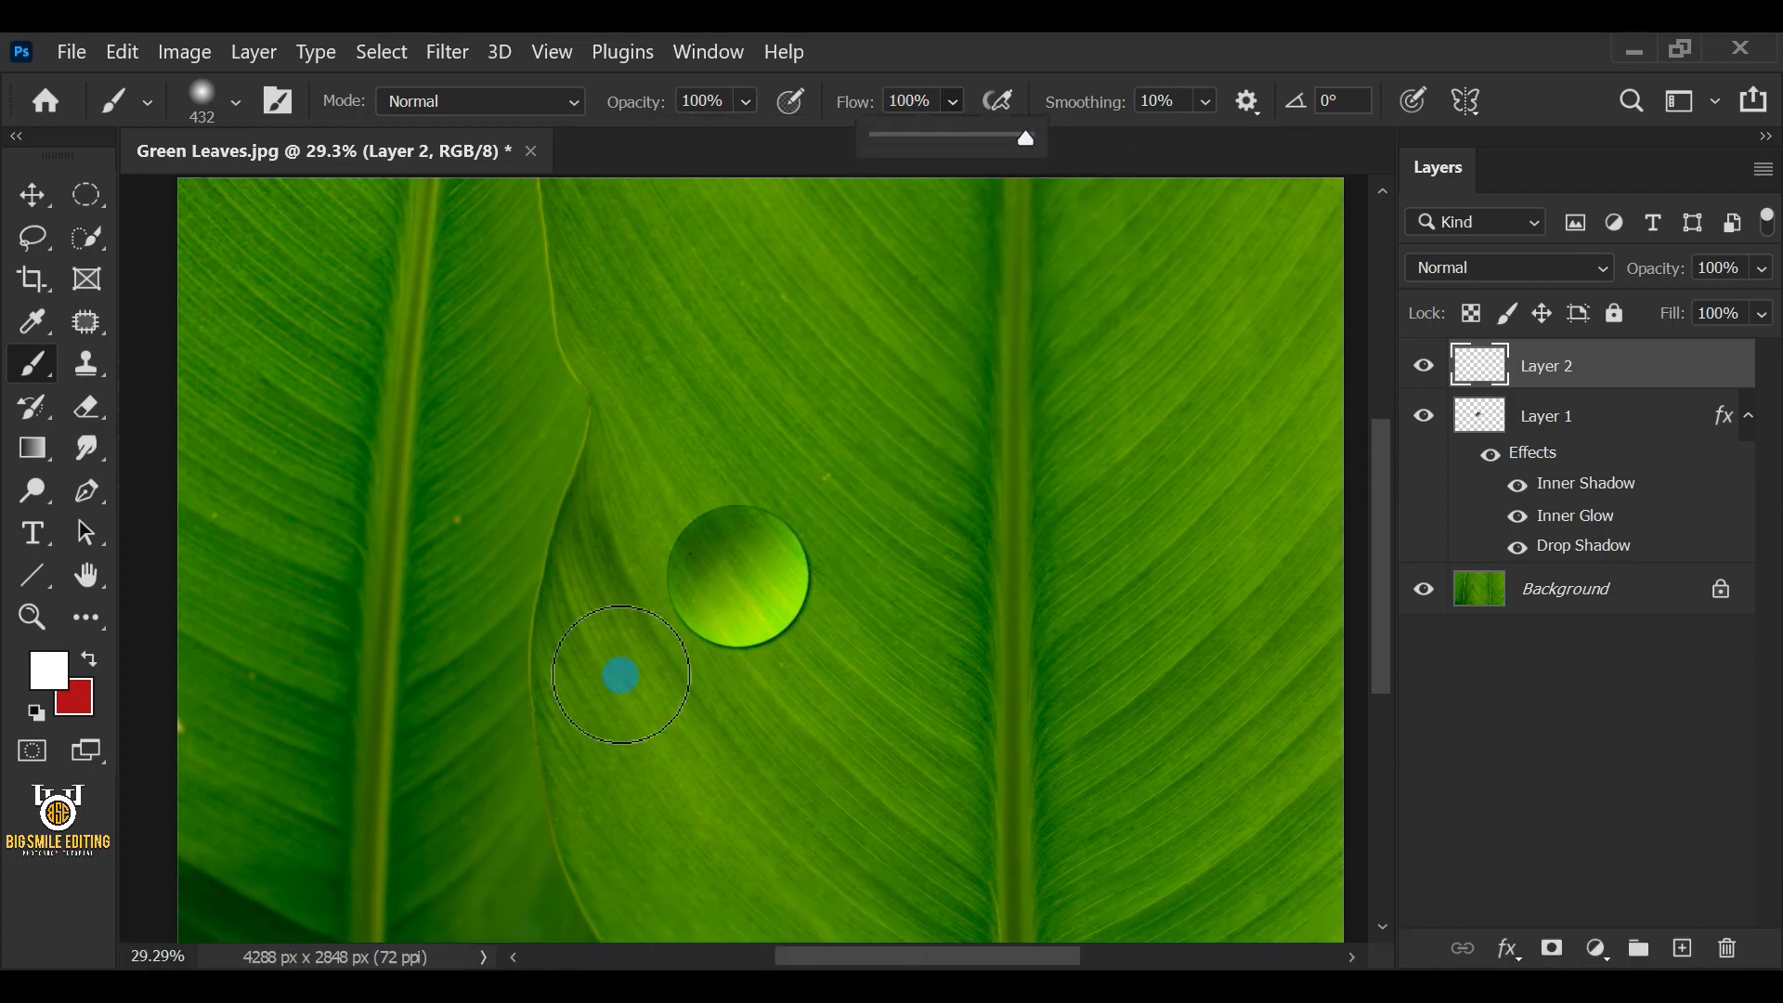
{"action": "left_click", "coordinate": [48, 671]}
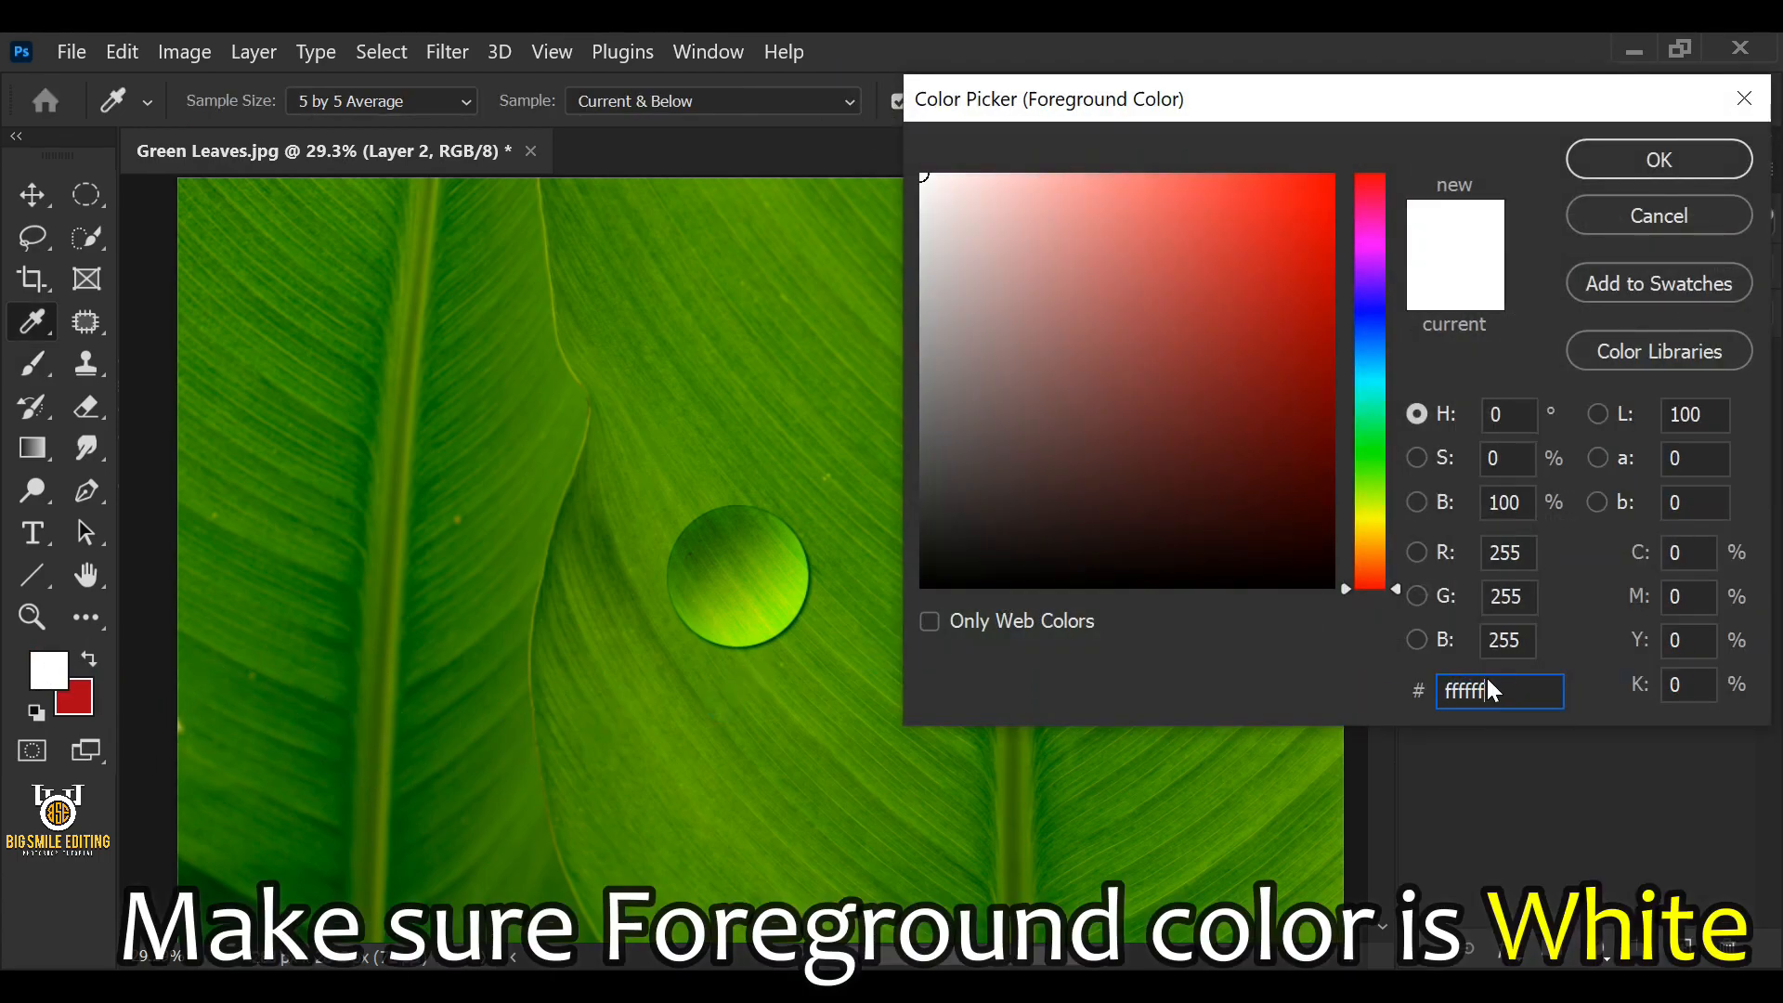
{"action": "left_click", "coordinate": [1601, 175]}
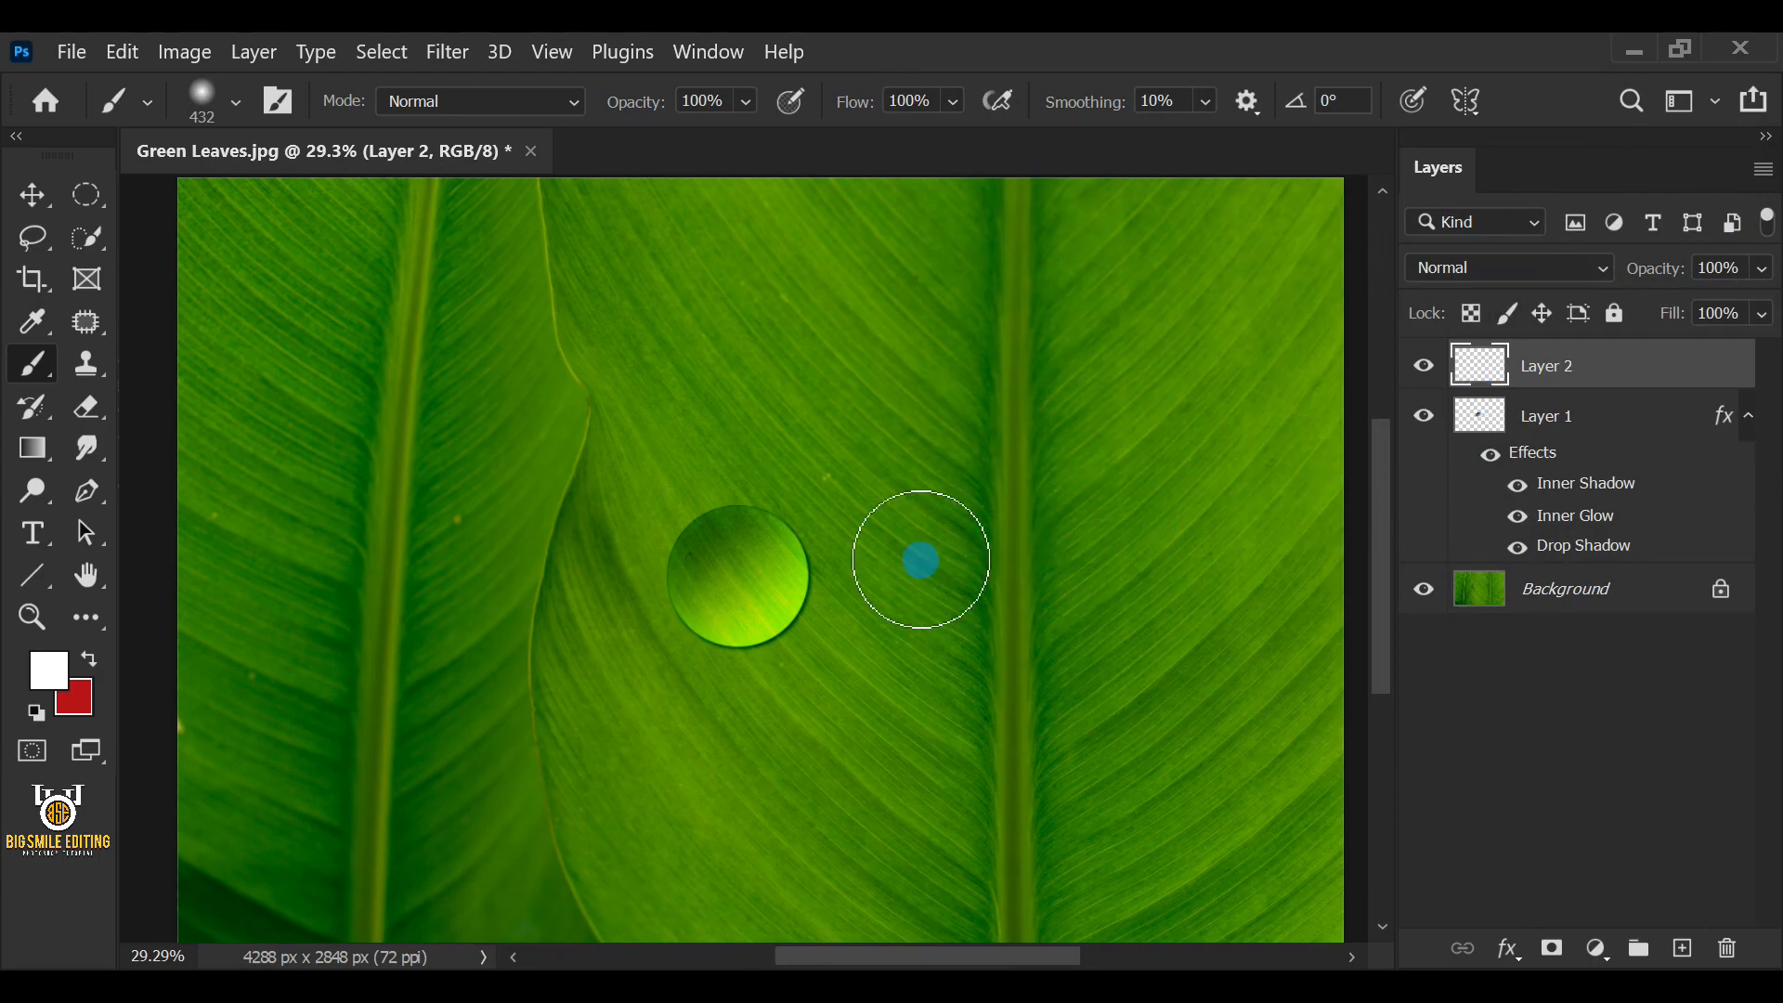
Step: Reduce the brush to about 60 px and paint a single white highlight dot on the upper left of the drop
{"action": "key", "text": "bracketleft"}
{"action": "key", "text": "bracketleft"}
{"action": "key", "text": "bracketleft"}
{"action": "key", "text": "bracketleft"}
{"action": "key", "text": "bracketleft"}
{"action": "key", "text": "bracketleft"}
{"action": "key", "text": "bracketleft"}
{"action": "key", "text": "bracketleft"}
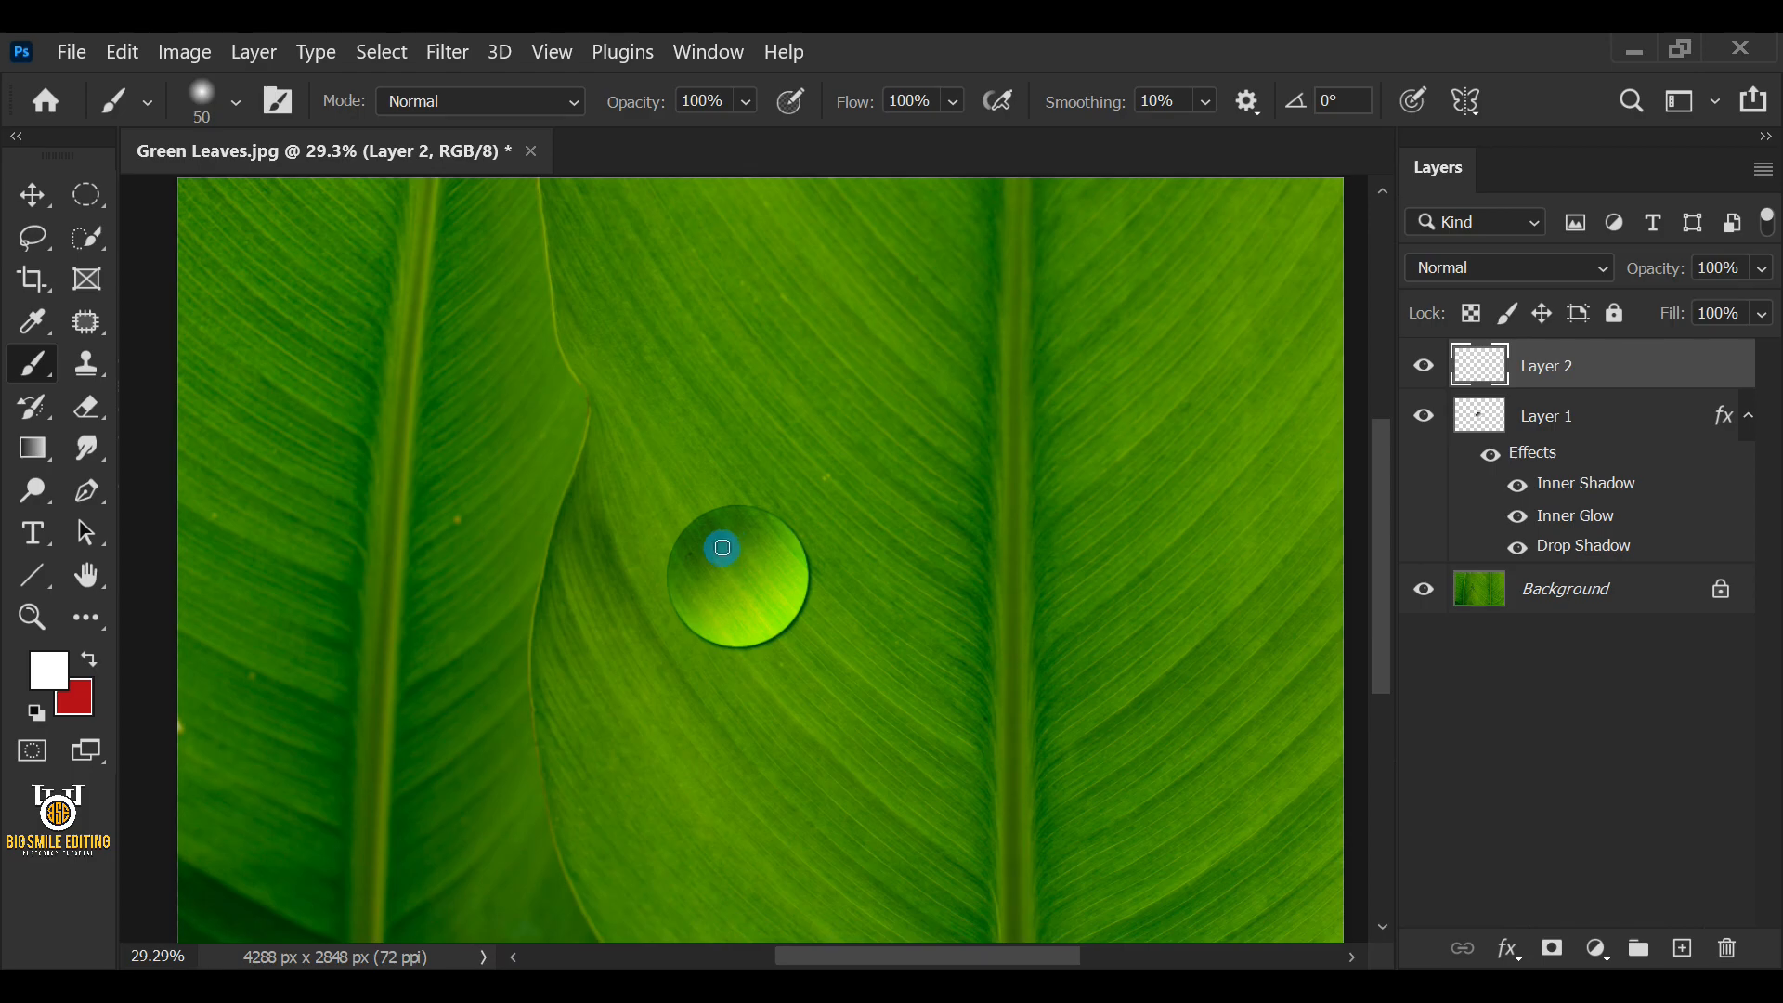
{"action": "left_click", "coordinate": [724, 548]}
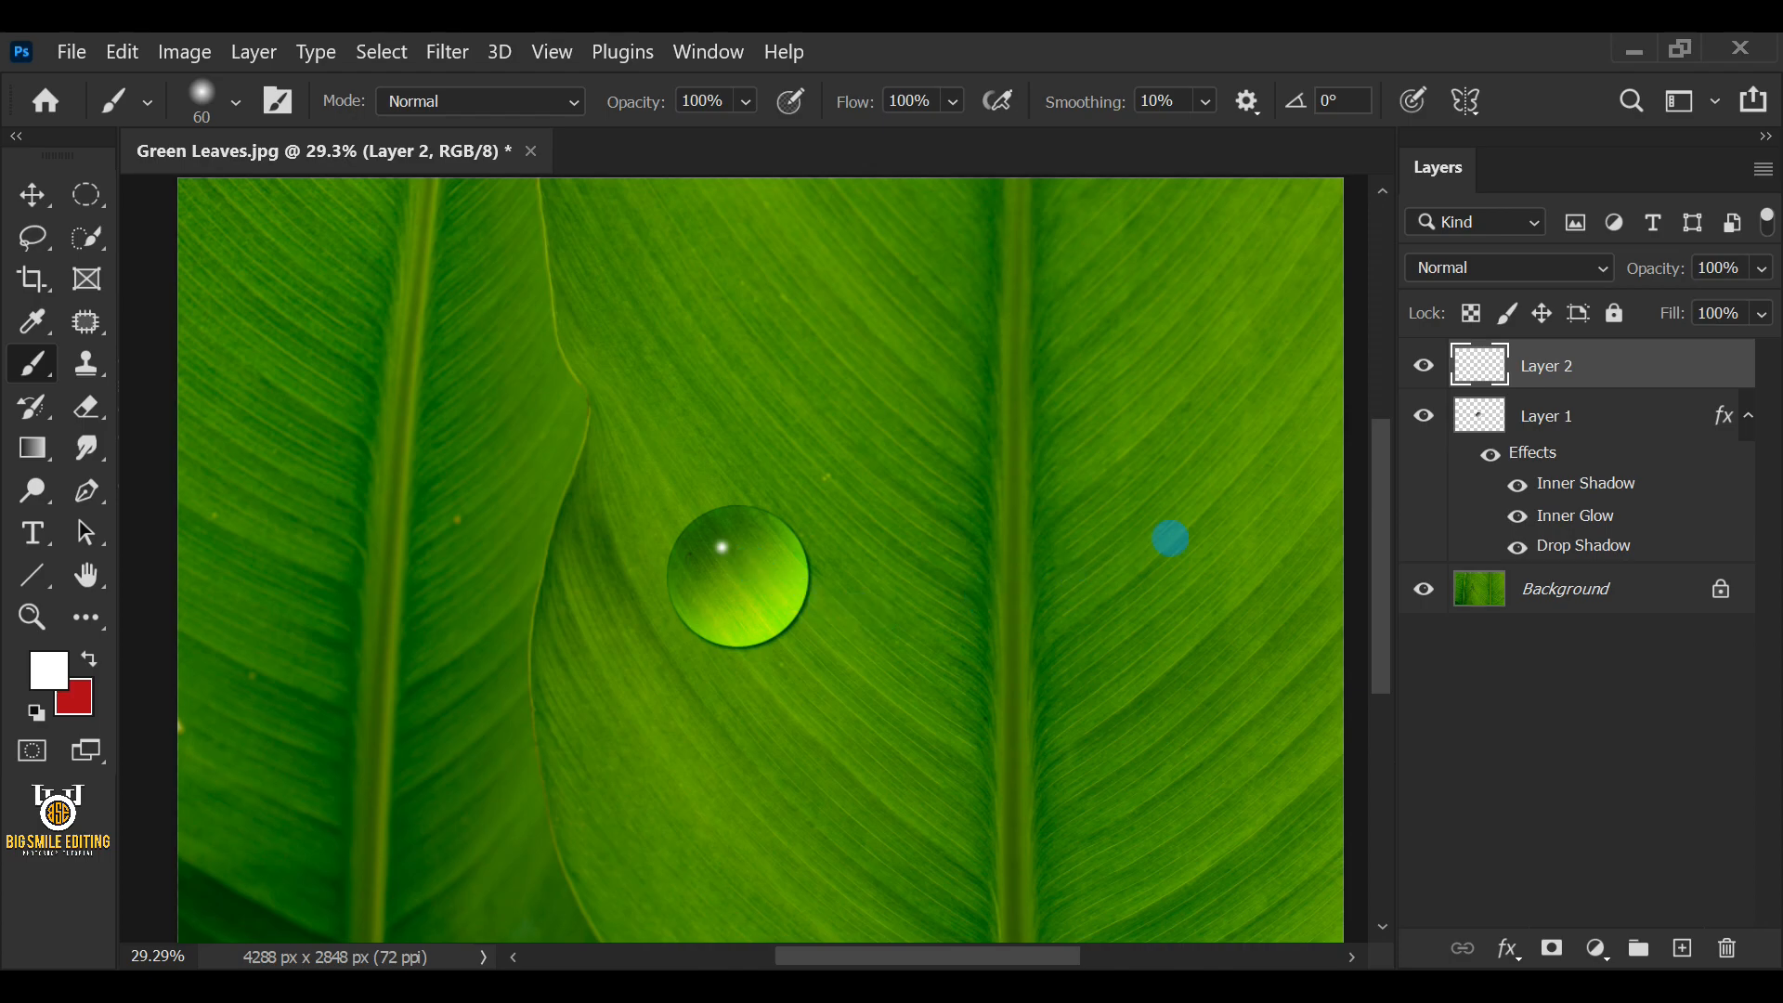
Step: Group Layer 2 and Layer 1 together
{"action": "left_click", "coordinate": [1667, 360]}
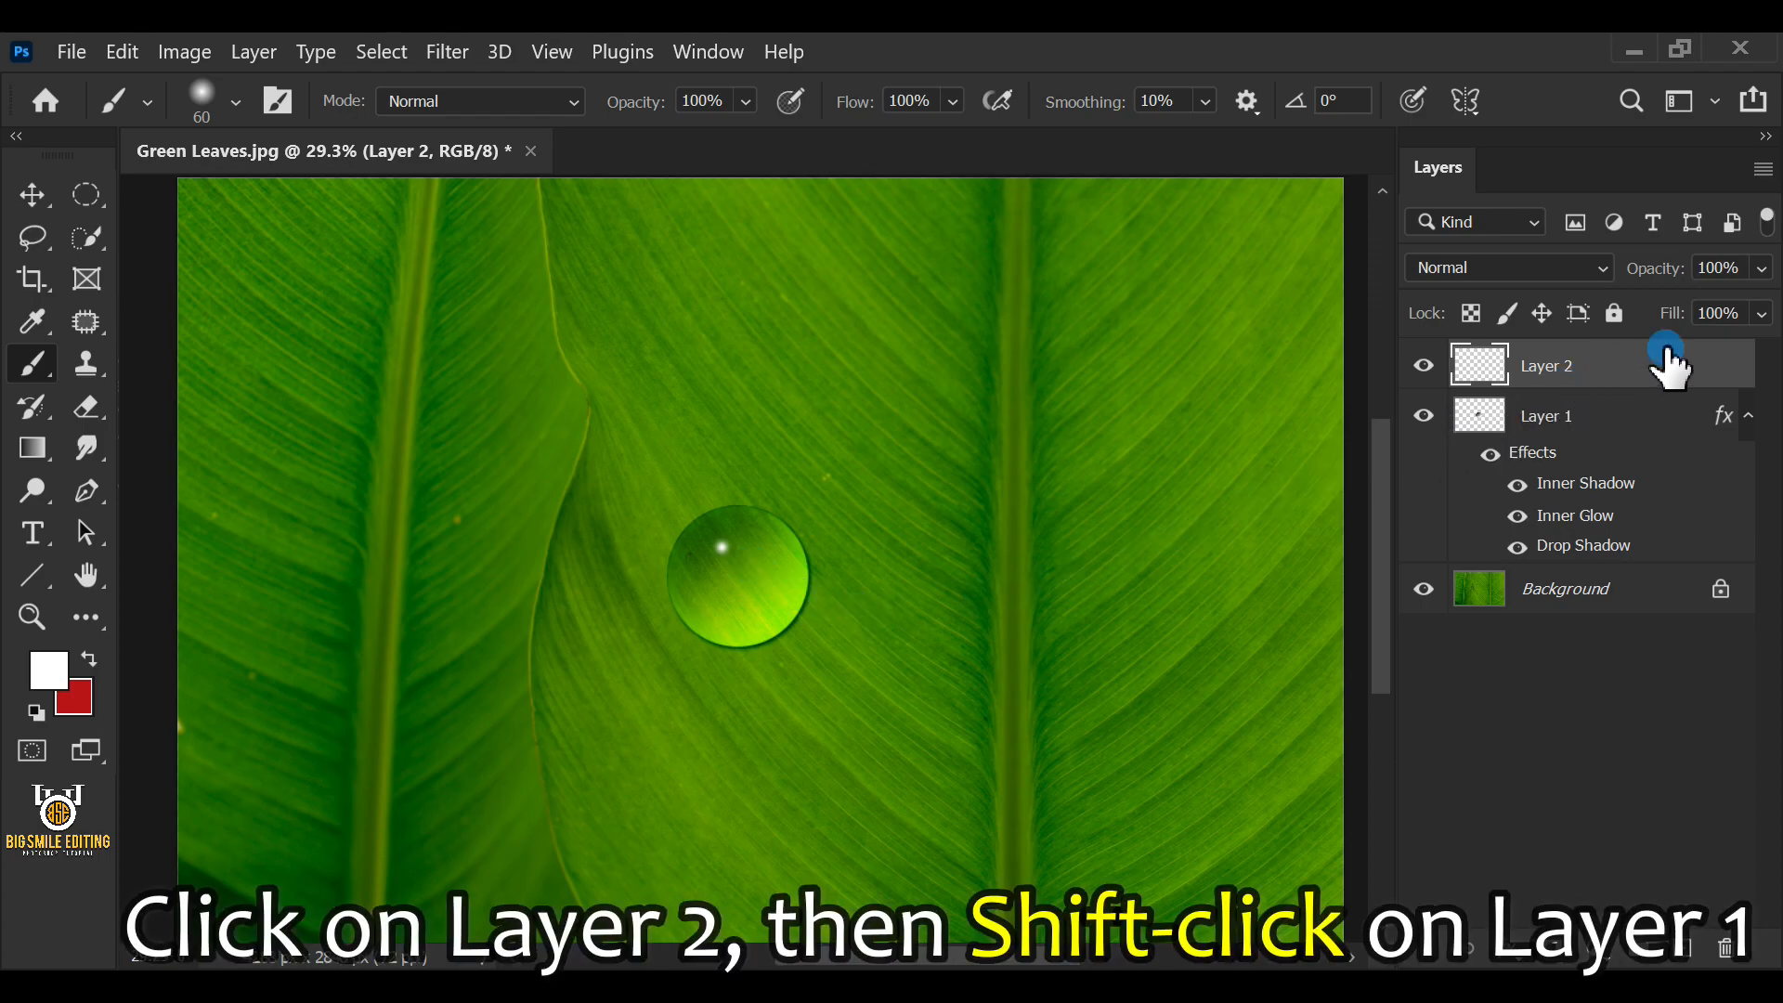
{"action": "left_click", "coordinate": [1628, 418], "text": "shift"}
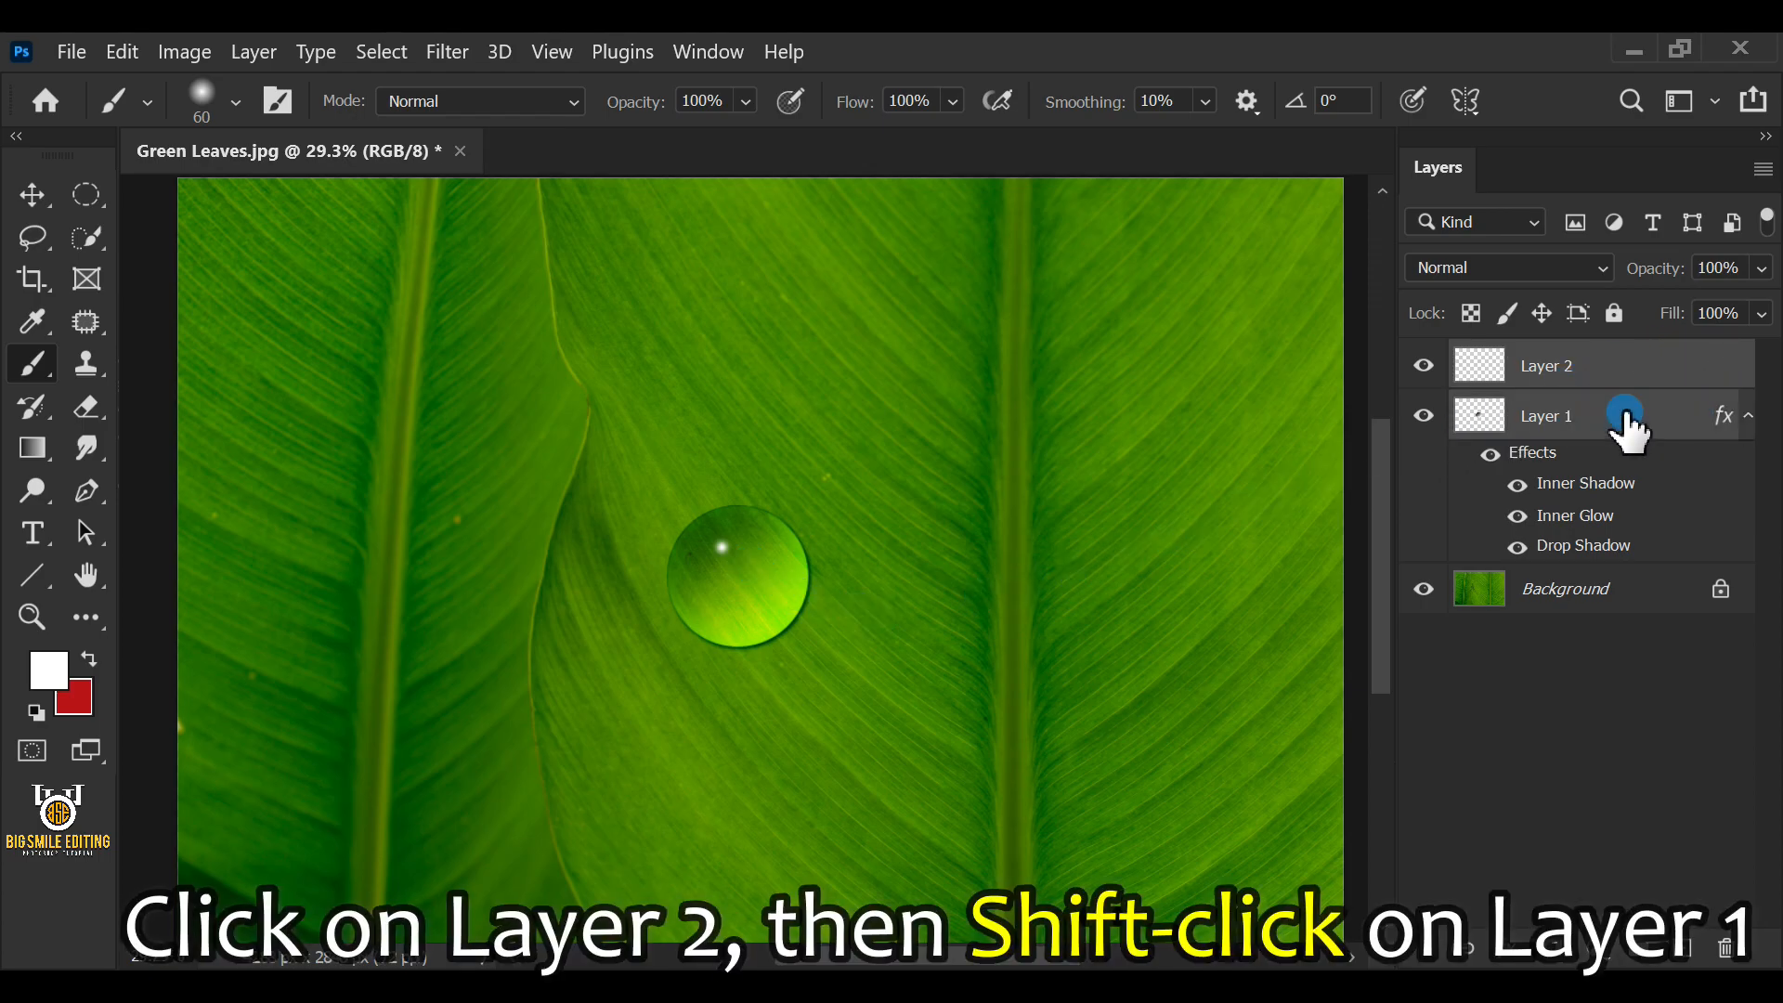
{"action": "key", "text": "ctrl+g"}
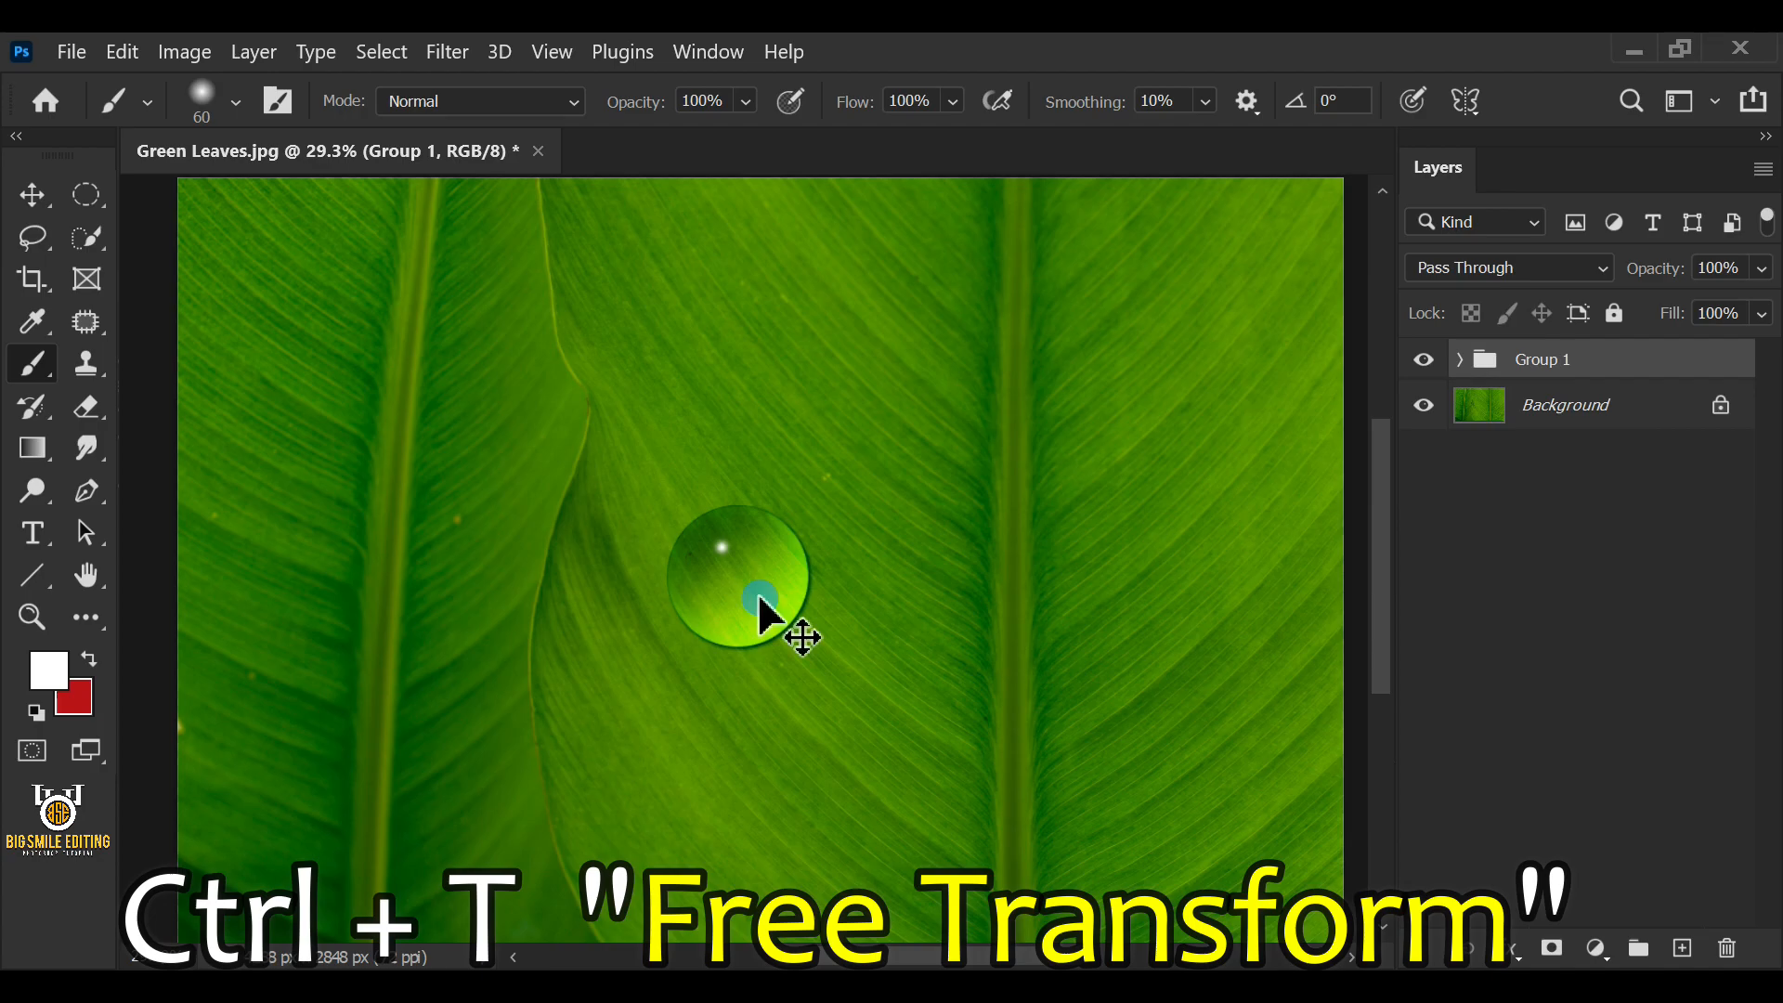
Step: Free-transform the drop group to about 70.8% scale and centre it on the image at X 2144 px, Y 1424 px
{"action": "key", "text": "ctrl+t"}
{"action": "left_click_drag", "start_coordinate": [760, 602], "coordinate": [744, 562]}
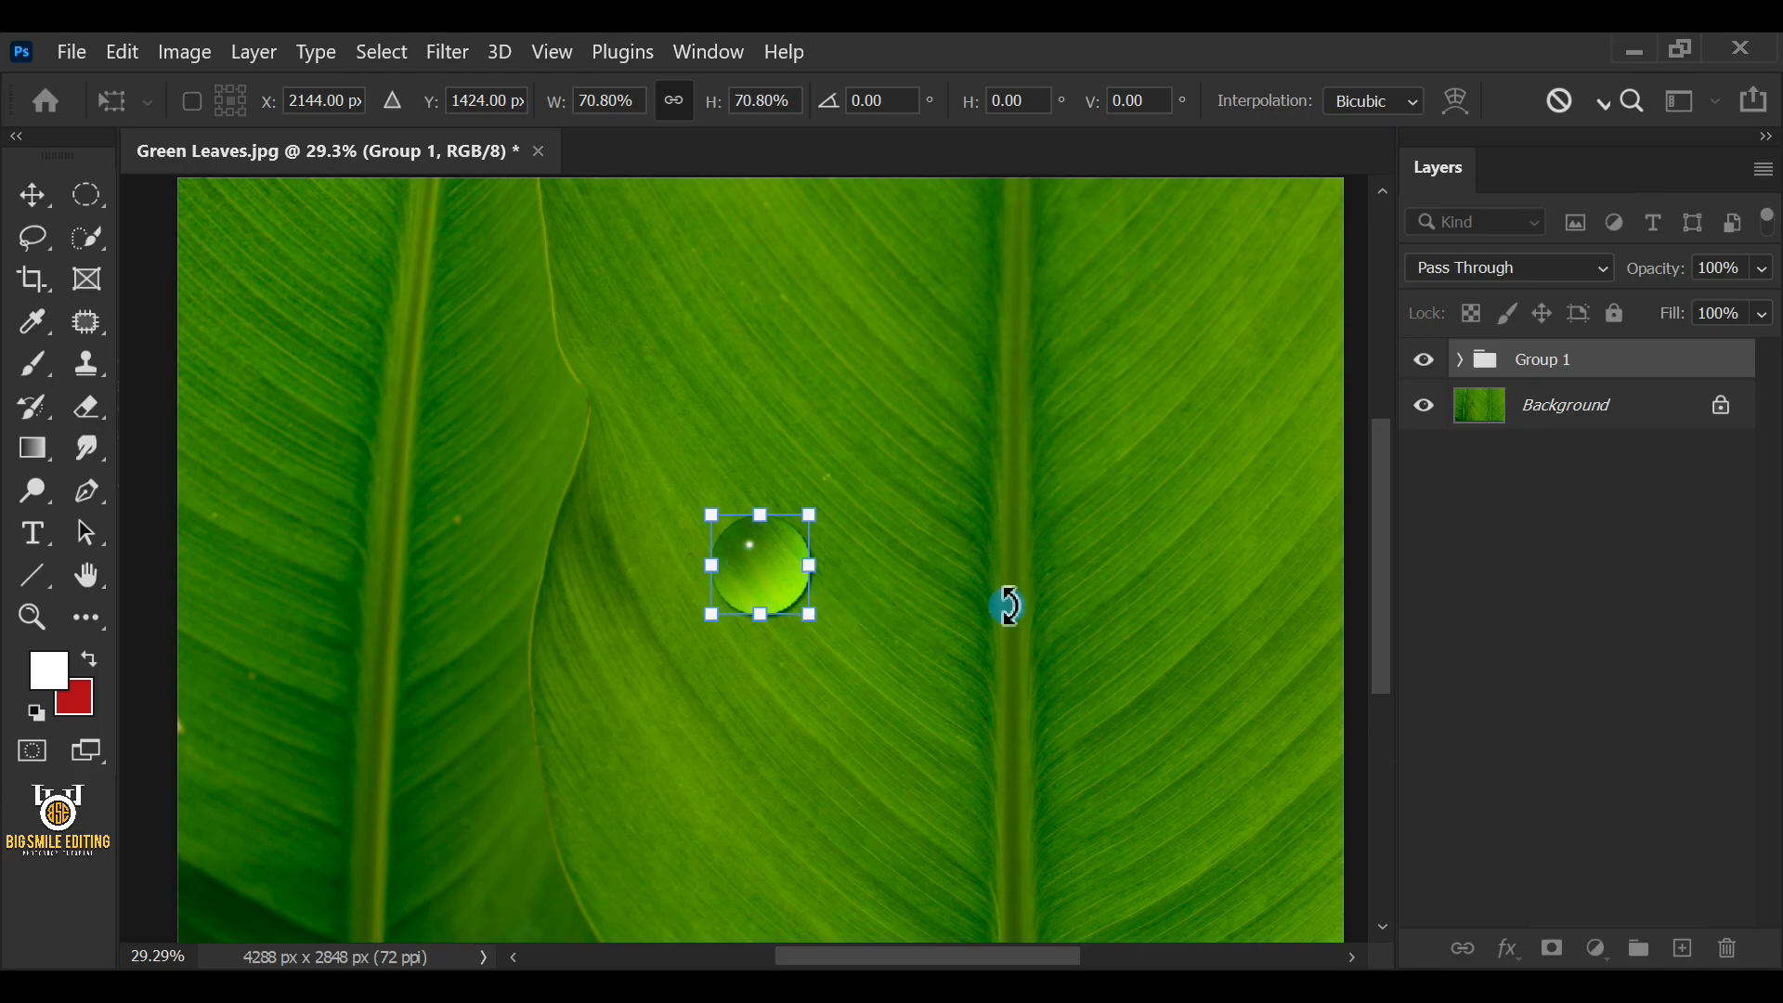
{"action": "left_click", "coordinate": [1605, 361]}
{"action": "key", "text": "b"}
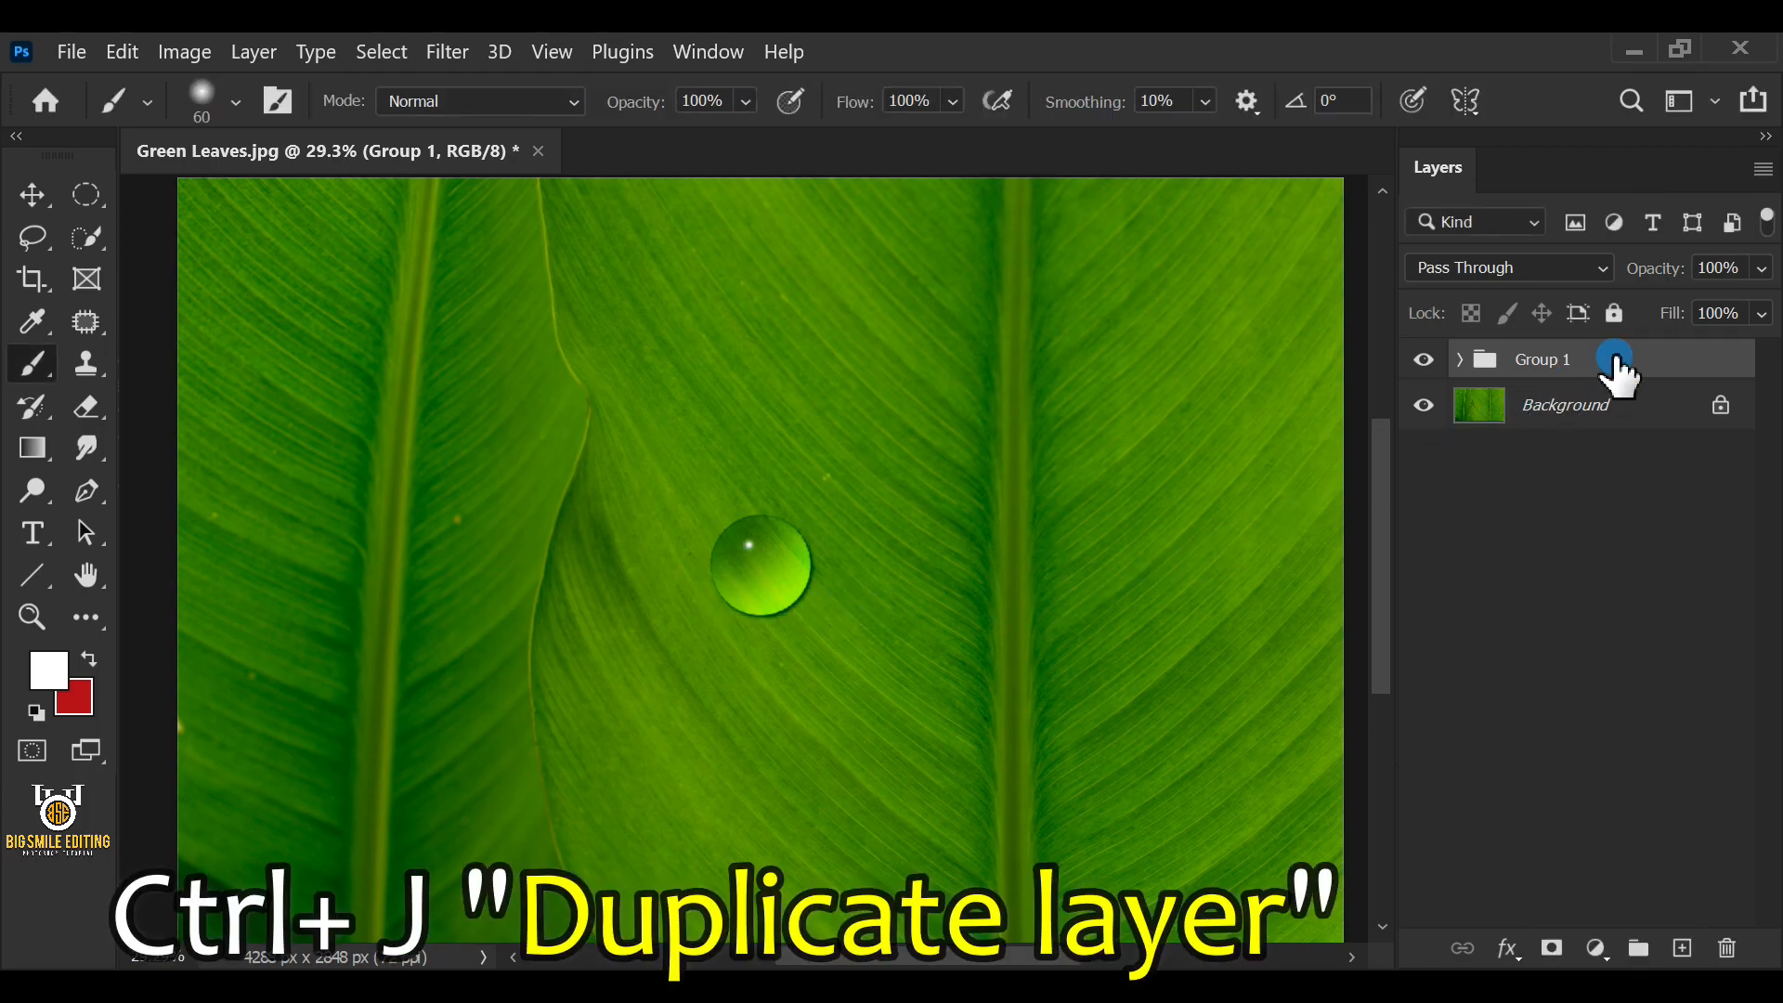
Step: Duplicate Group 1, scale the copy to about 59.2% and place it above the large drop at about Y 994 px
{"action": "key", "text": "ctrl+j"}
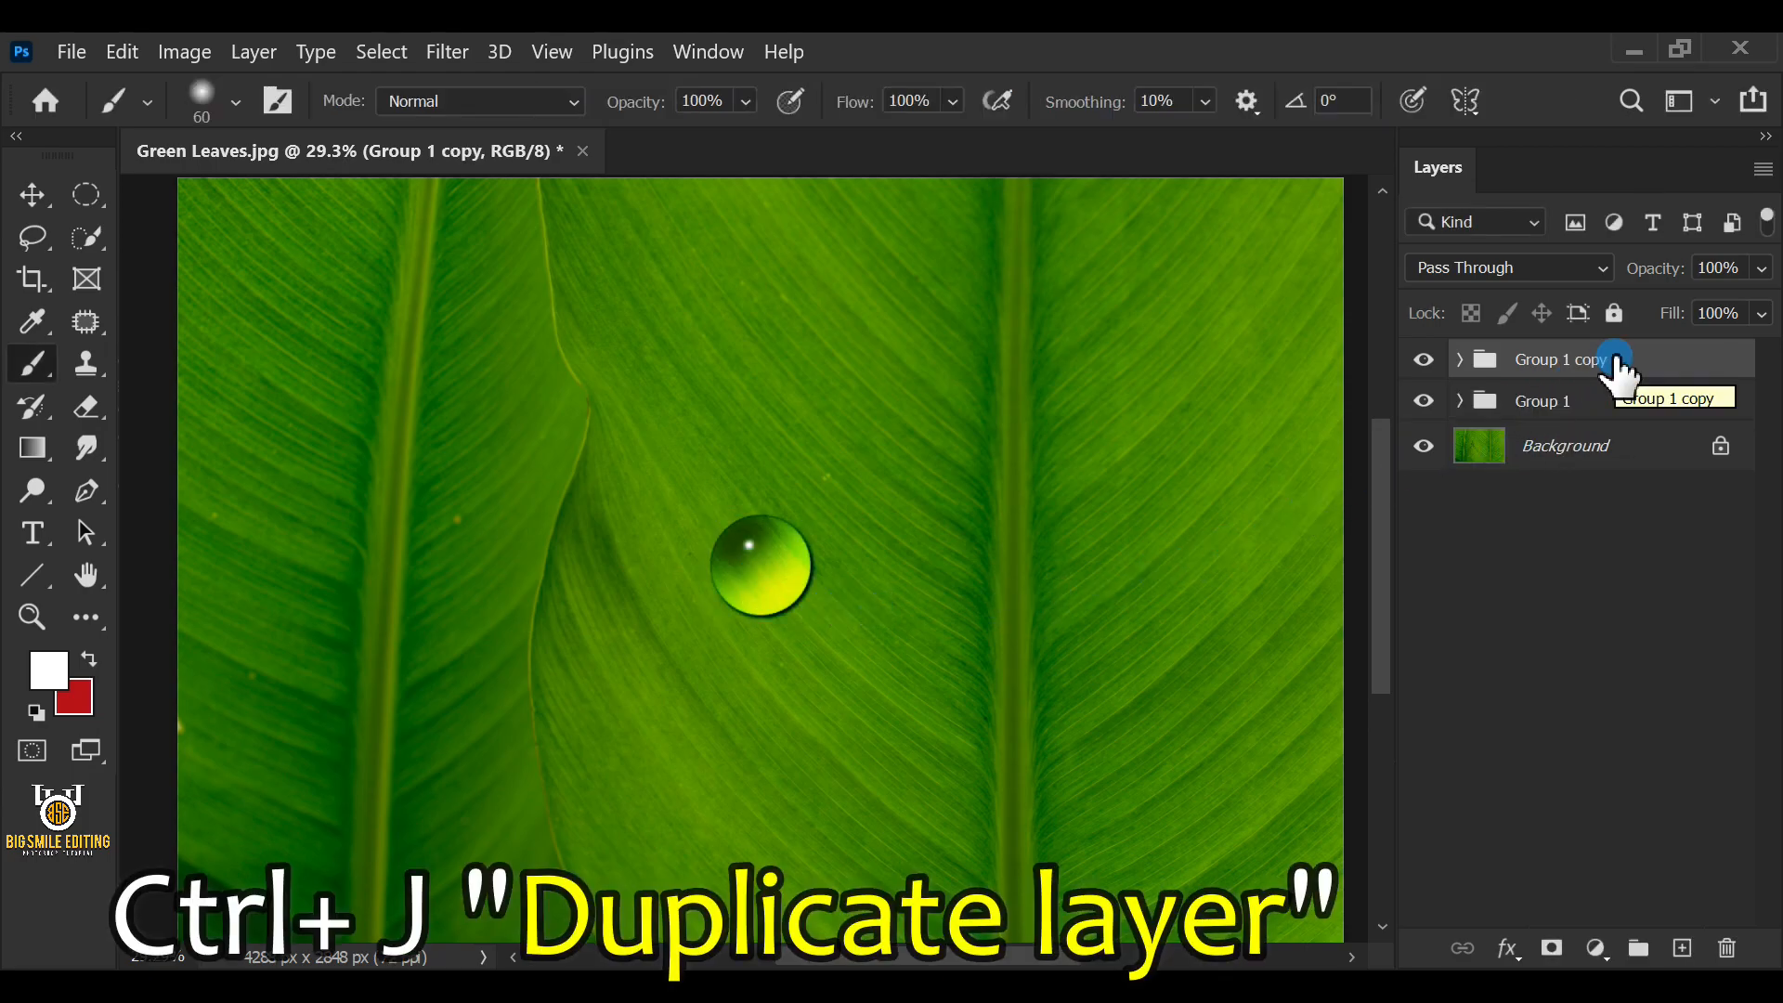
{"action": "key", "text": "ctrl+t"}
{"action": "key", "text": "ctrl+t"}
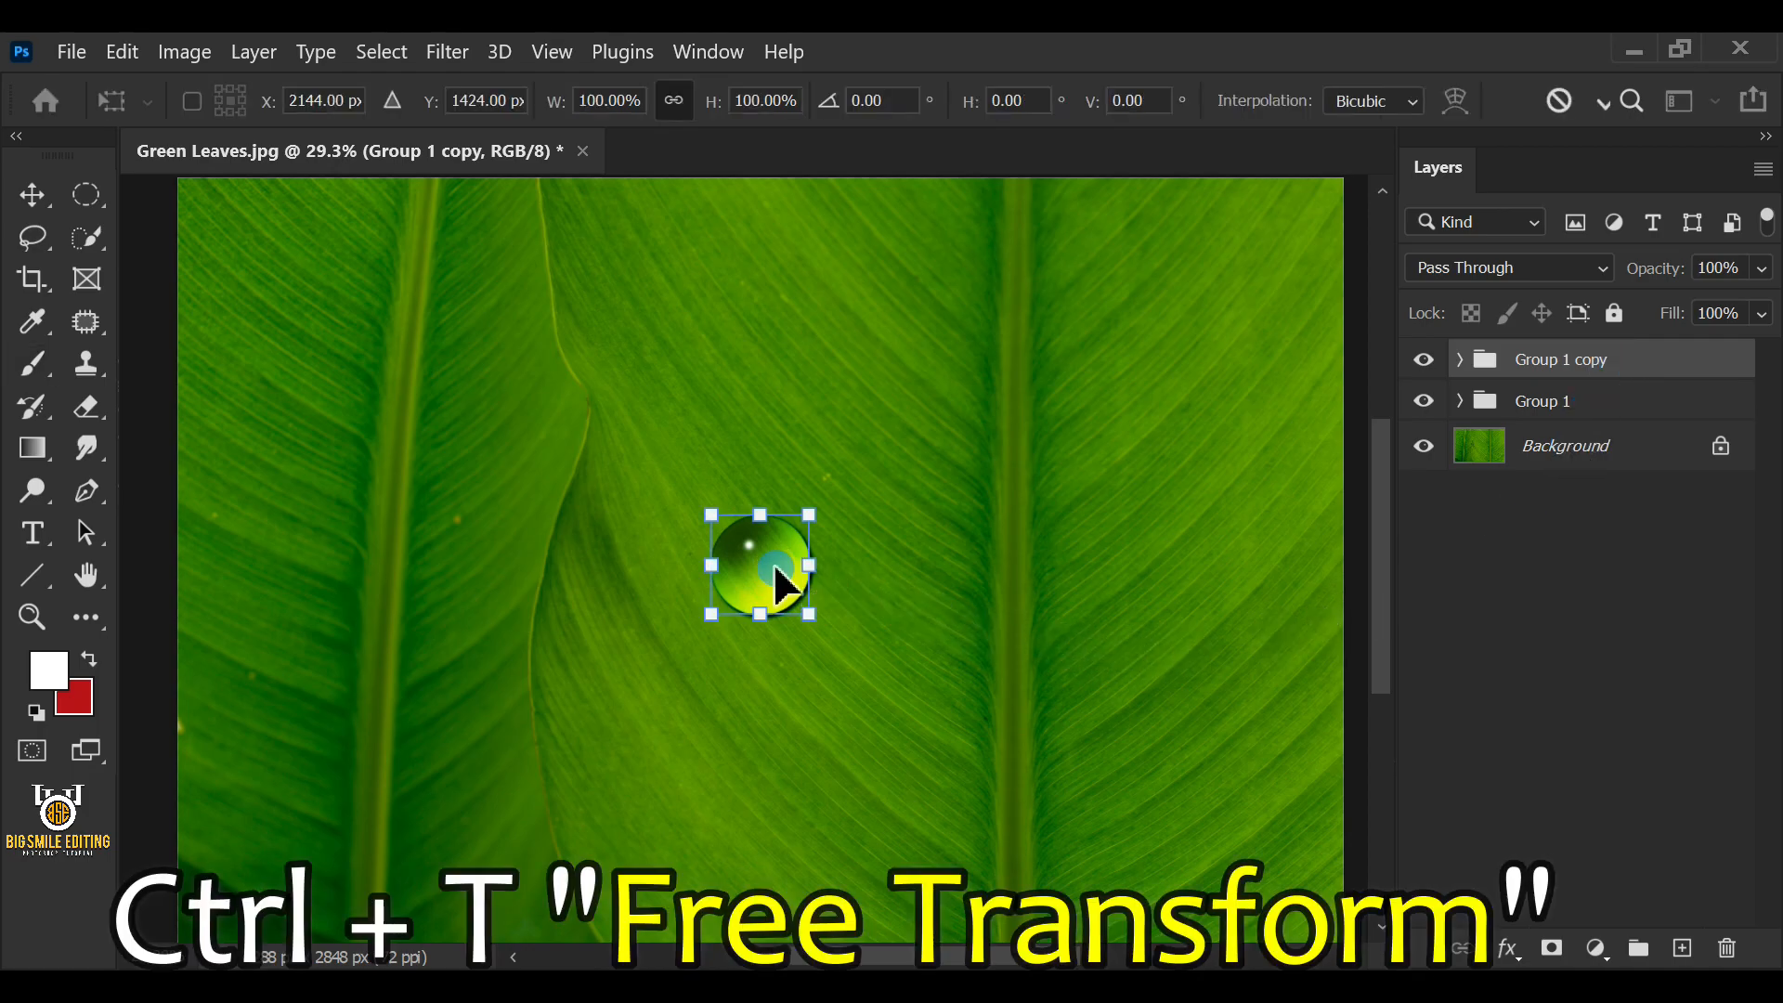
{"action": "left_click_drag", "start_coordinate": [785, 587], "coordinate": [759, 443]}
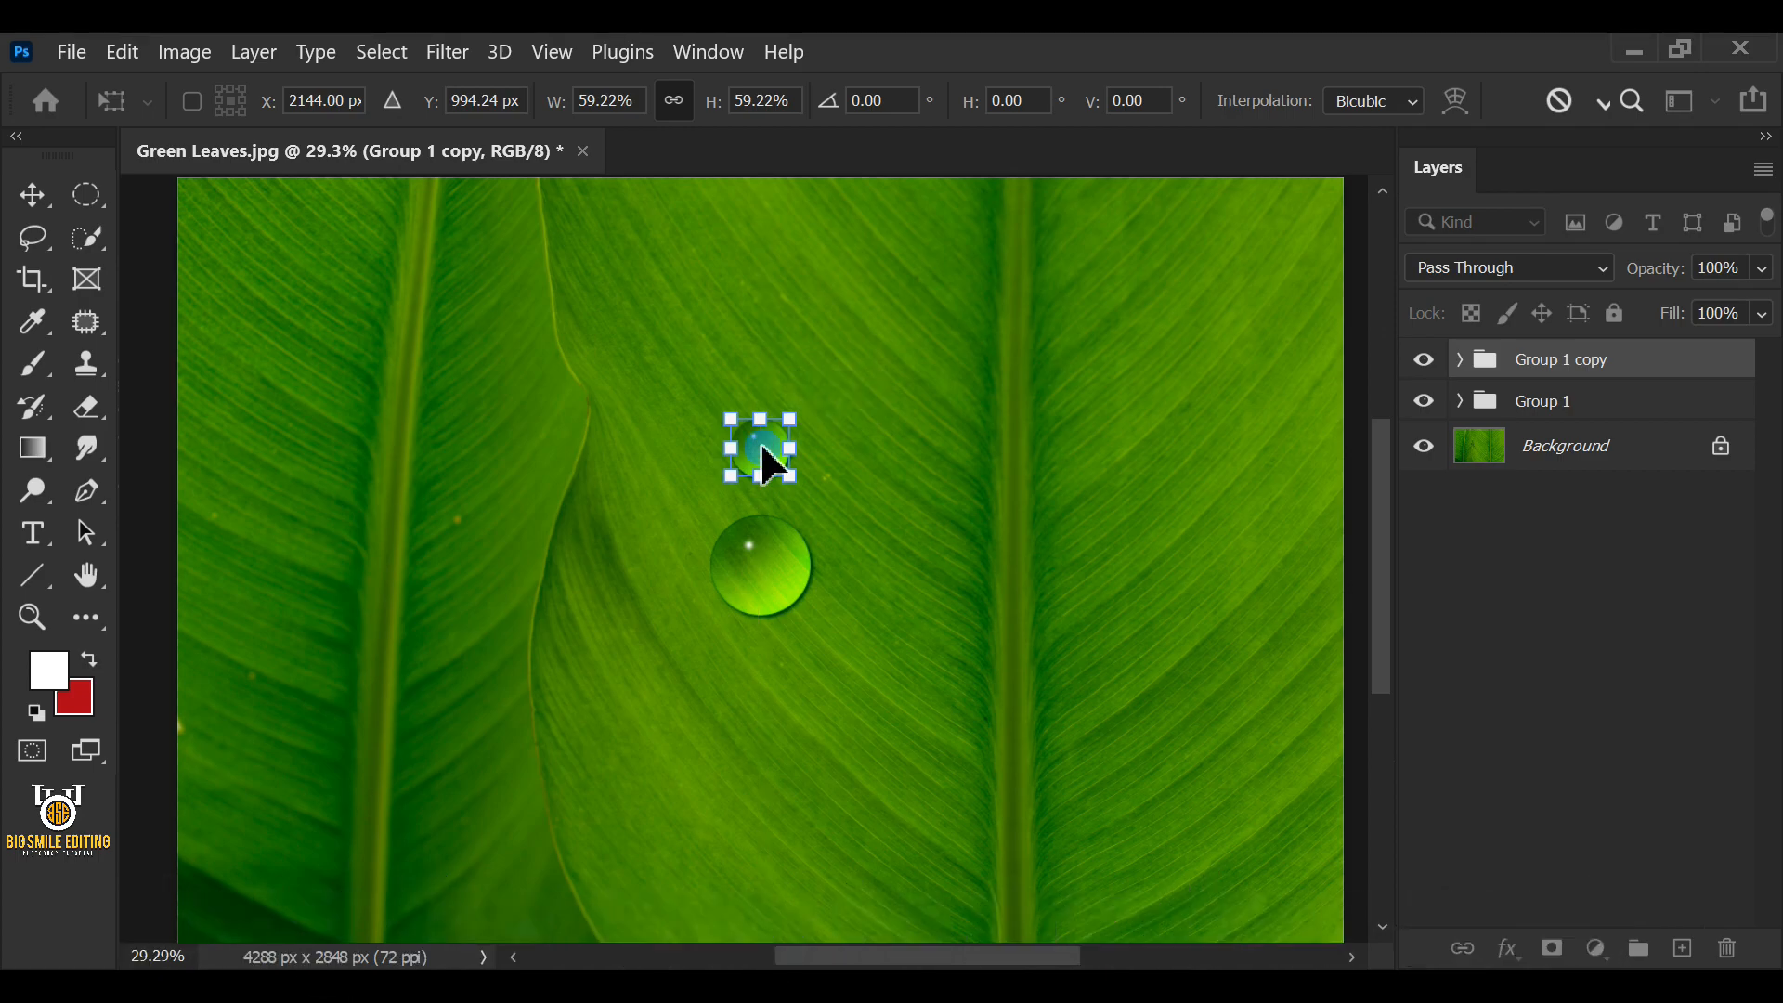
{"action": "left_click", "coordinate": [1572, 363]}
{"action": "key", "text": "b"}
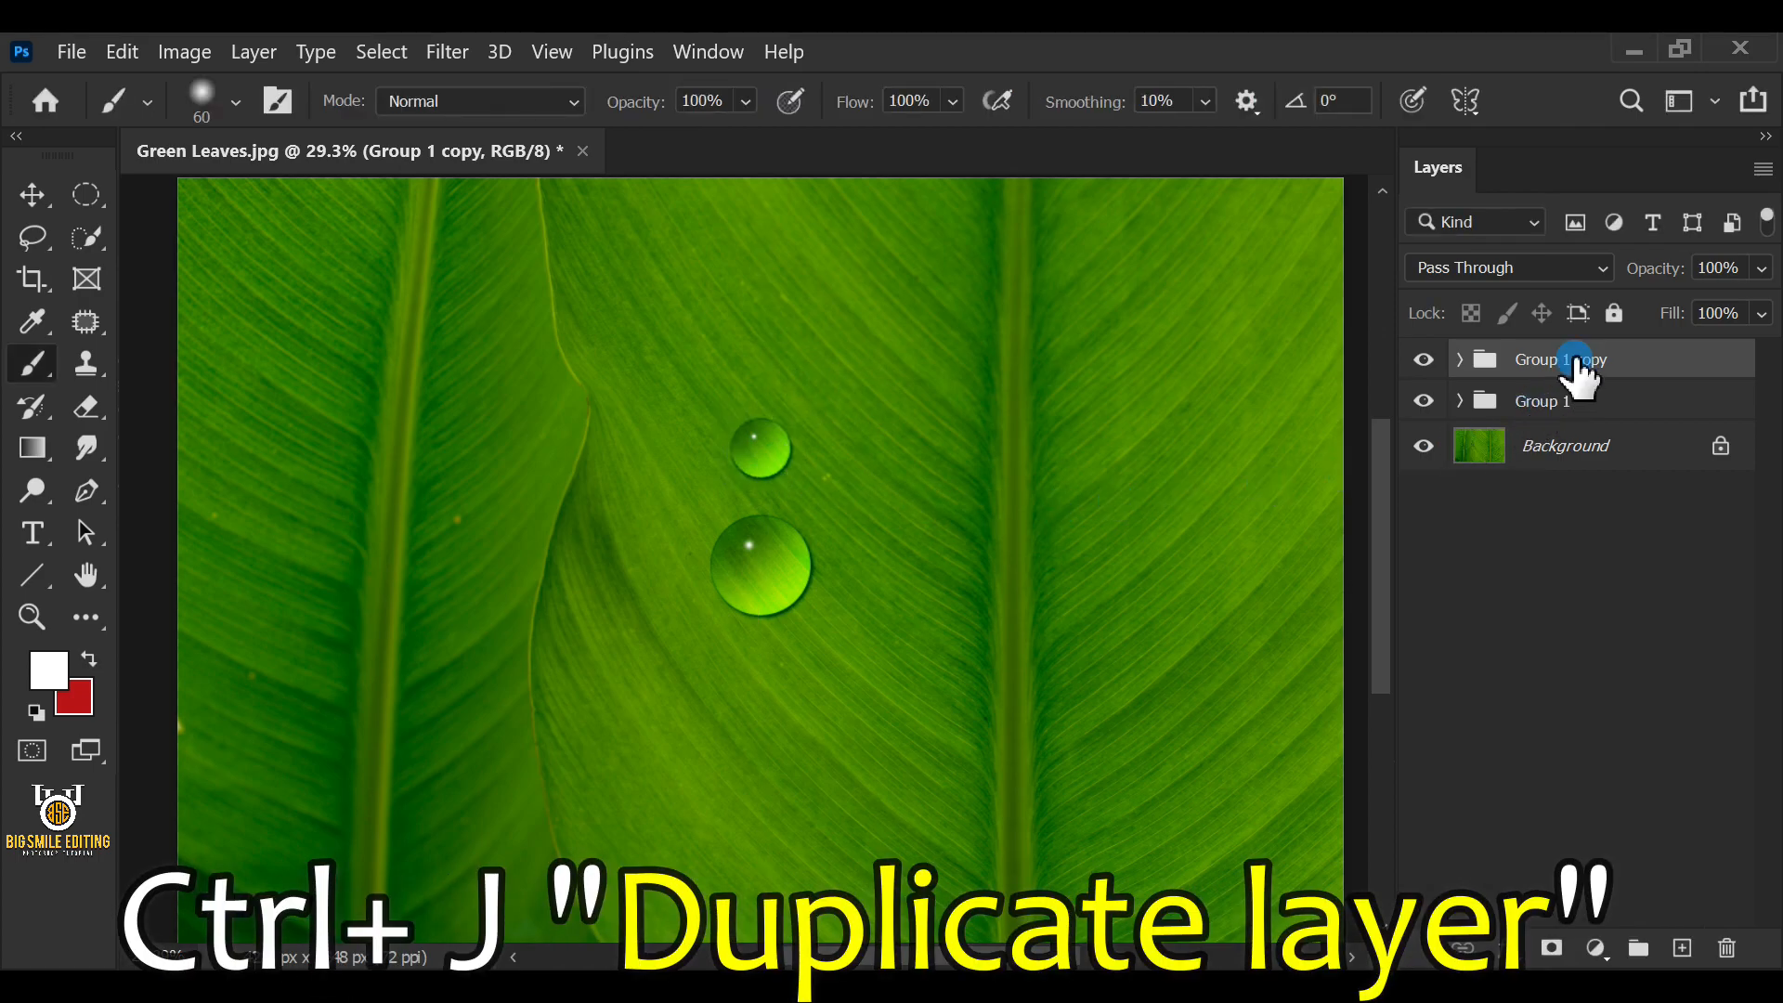
Step: Duplicate the small drop's group and move the copy below the large drop to about Y 1932 px
{"action": "key", "text": "ctrl+j"}
{"action": "key", "text": "ctrl+t"}
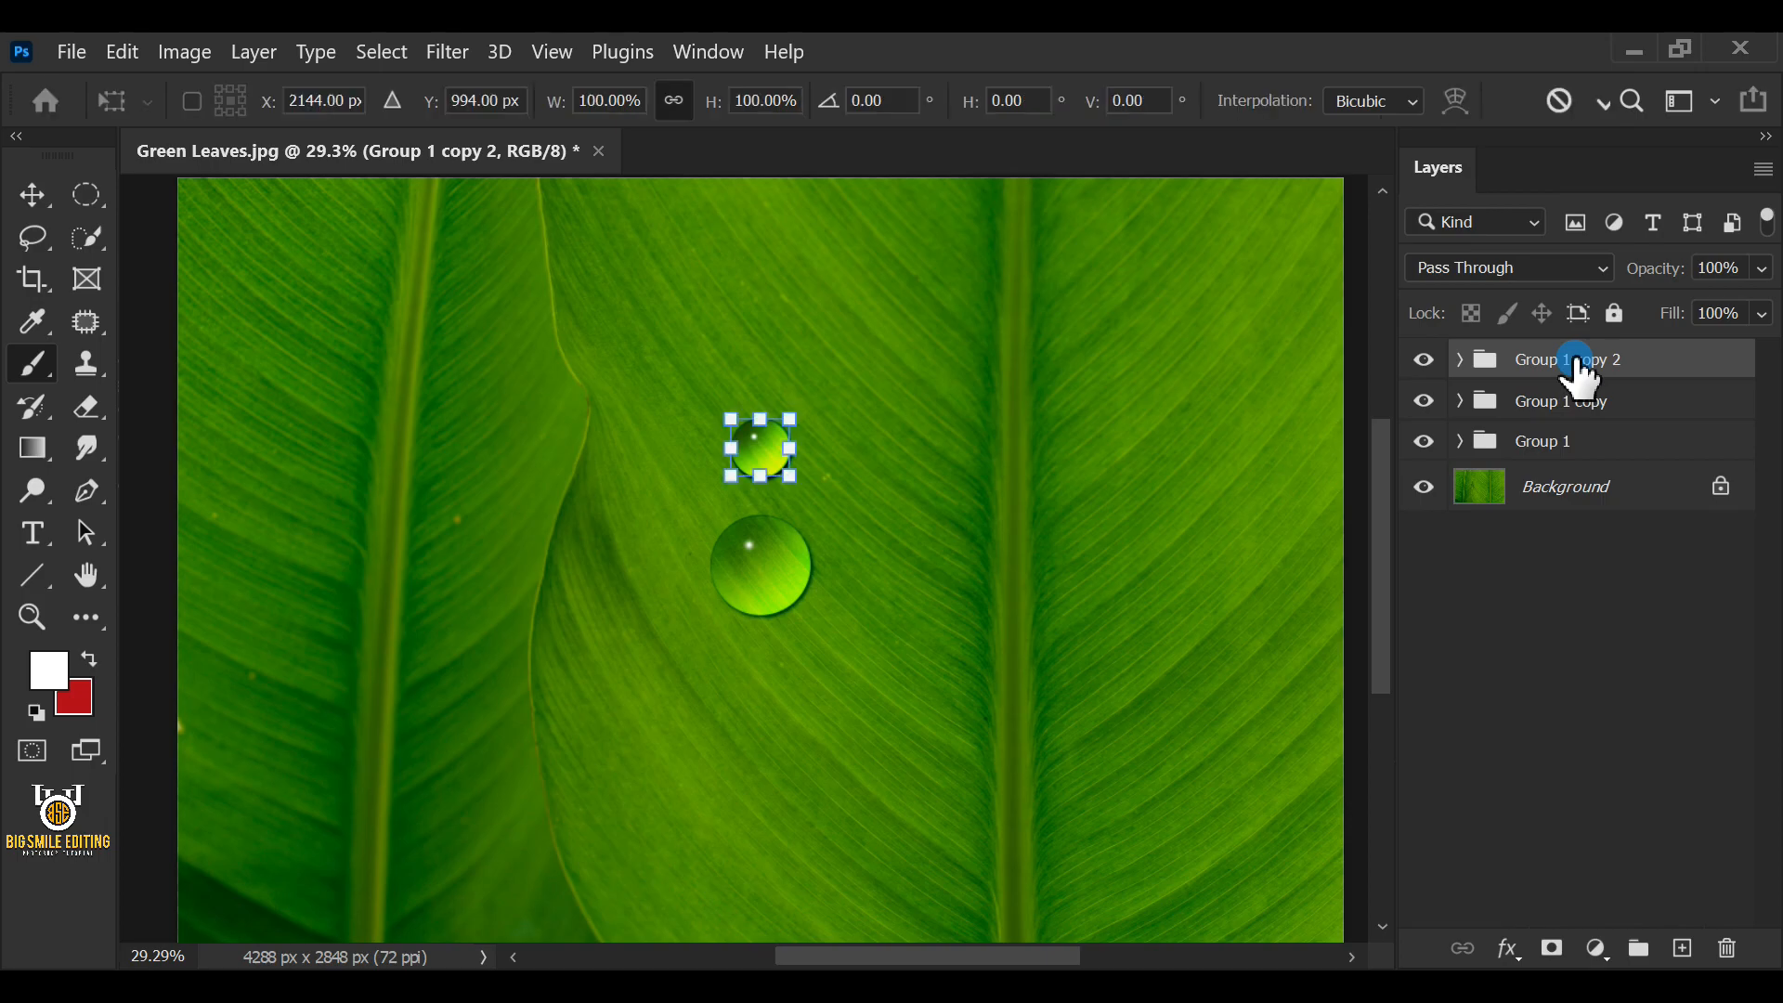
{"action": "left_click_drag", "start_coordinate": [760, 445], "coordinate": [767, 699]}
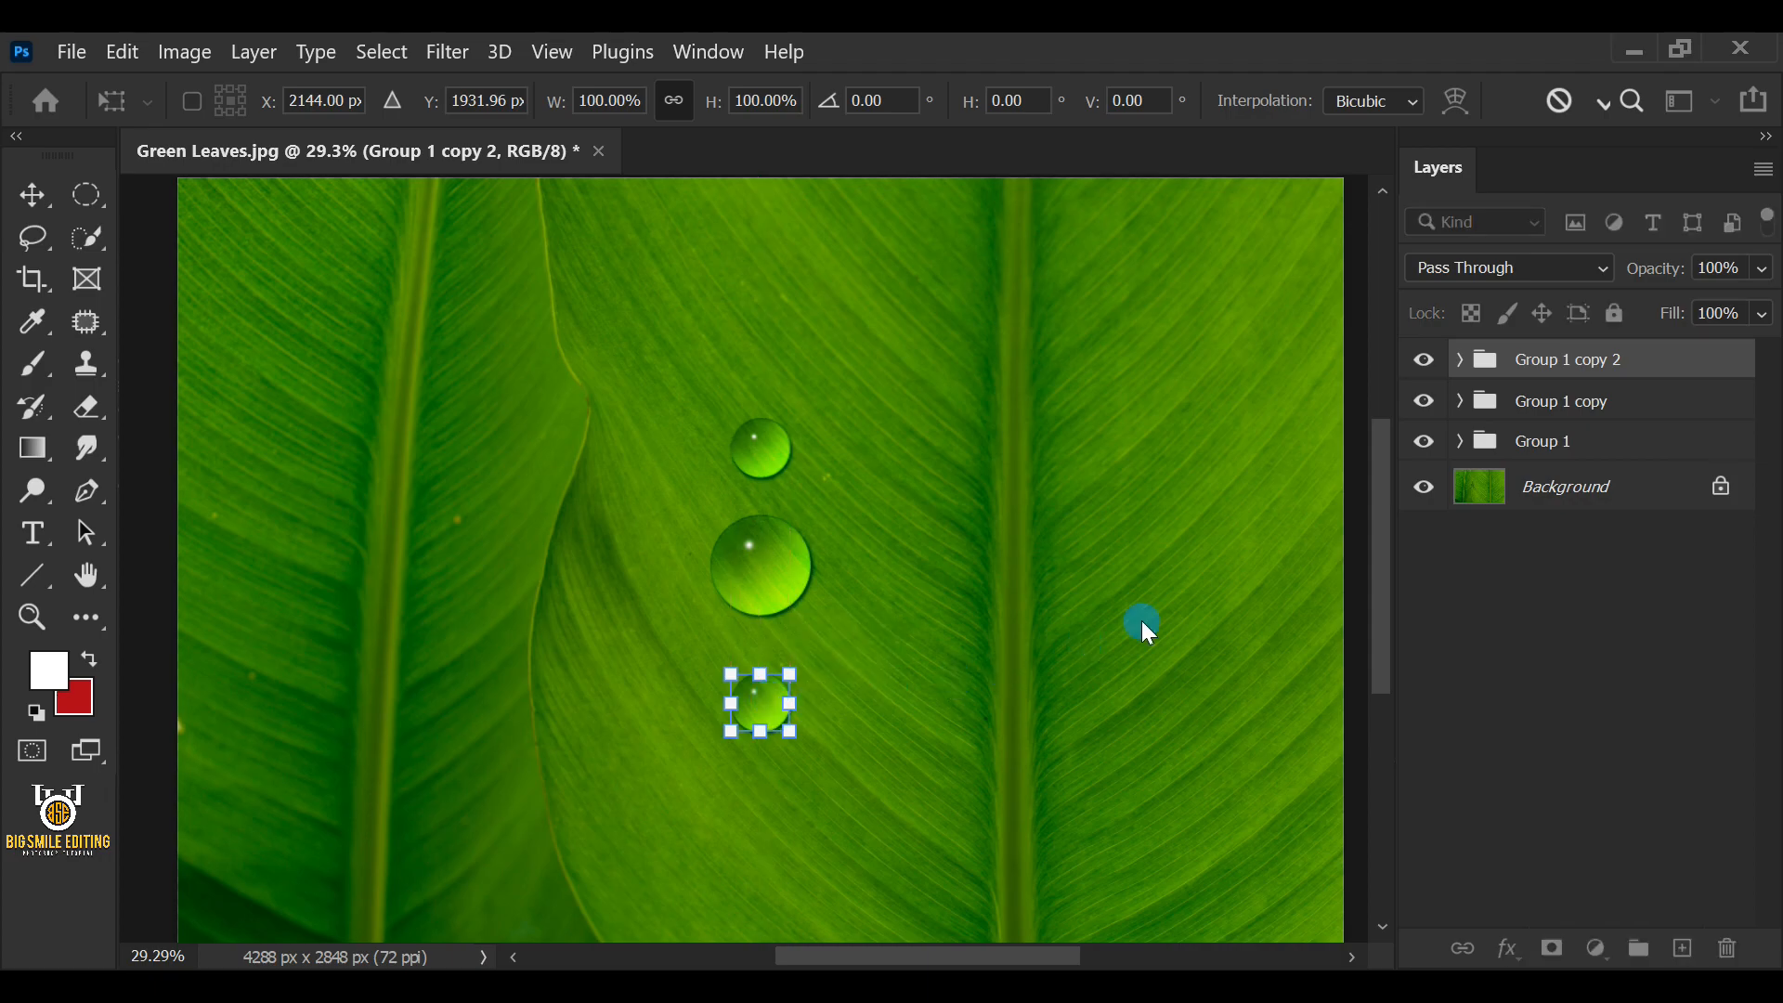
Step: Duplicate the small drop's group again and place the copy to the right of the large drop
{"action": "left_click", "coordinate": [1544, 360]}
{"action": "key", "text": "ctrl+j"}
{"action": "key", "text": "ctrl+t"}
{"action": "left_click_drag", "start_coordinate": [760, 695], "coordinate": [1005, 392]}
{"action": "scroll", "coordinate": [674, 692], "scroll_direction": "up", "scroll_amount": 2}
Step: Duplicate the drop group three more times, shrink the copies to tiny drops and scatter them left of the large drop
{"action": "left_click", "coordinate": [1545, 362]}
{"action": "key", "text": "ctrl+j"}
{"action": "key", "text": "ctrl+t"}
{"action": "left_click", "coordinate": [1524, 378]}
{"action": "key", "text": "ctrl+j"}
{"action": "key", "text": "ctrl+t"}
{"action": "left_click", "coordinate": [1552, 376]}
{"action": "key", "text": "ctrl+j"}
{"action": "key", "text": "ctrl+t"}
{"action": "left_click_drag", "start_coordinate": [1030, 416], "coordinate": [1080, 476]}
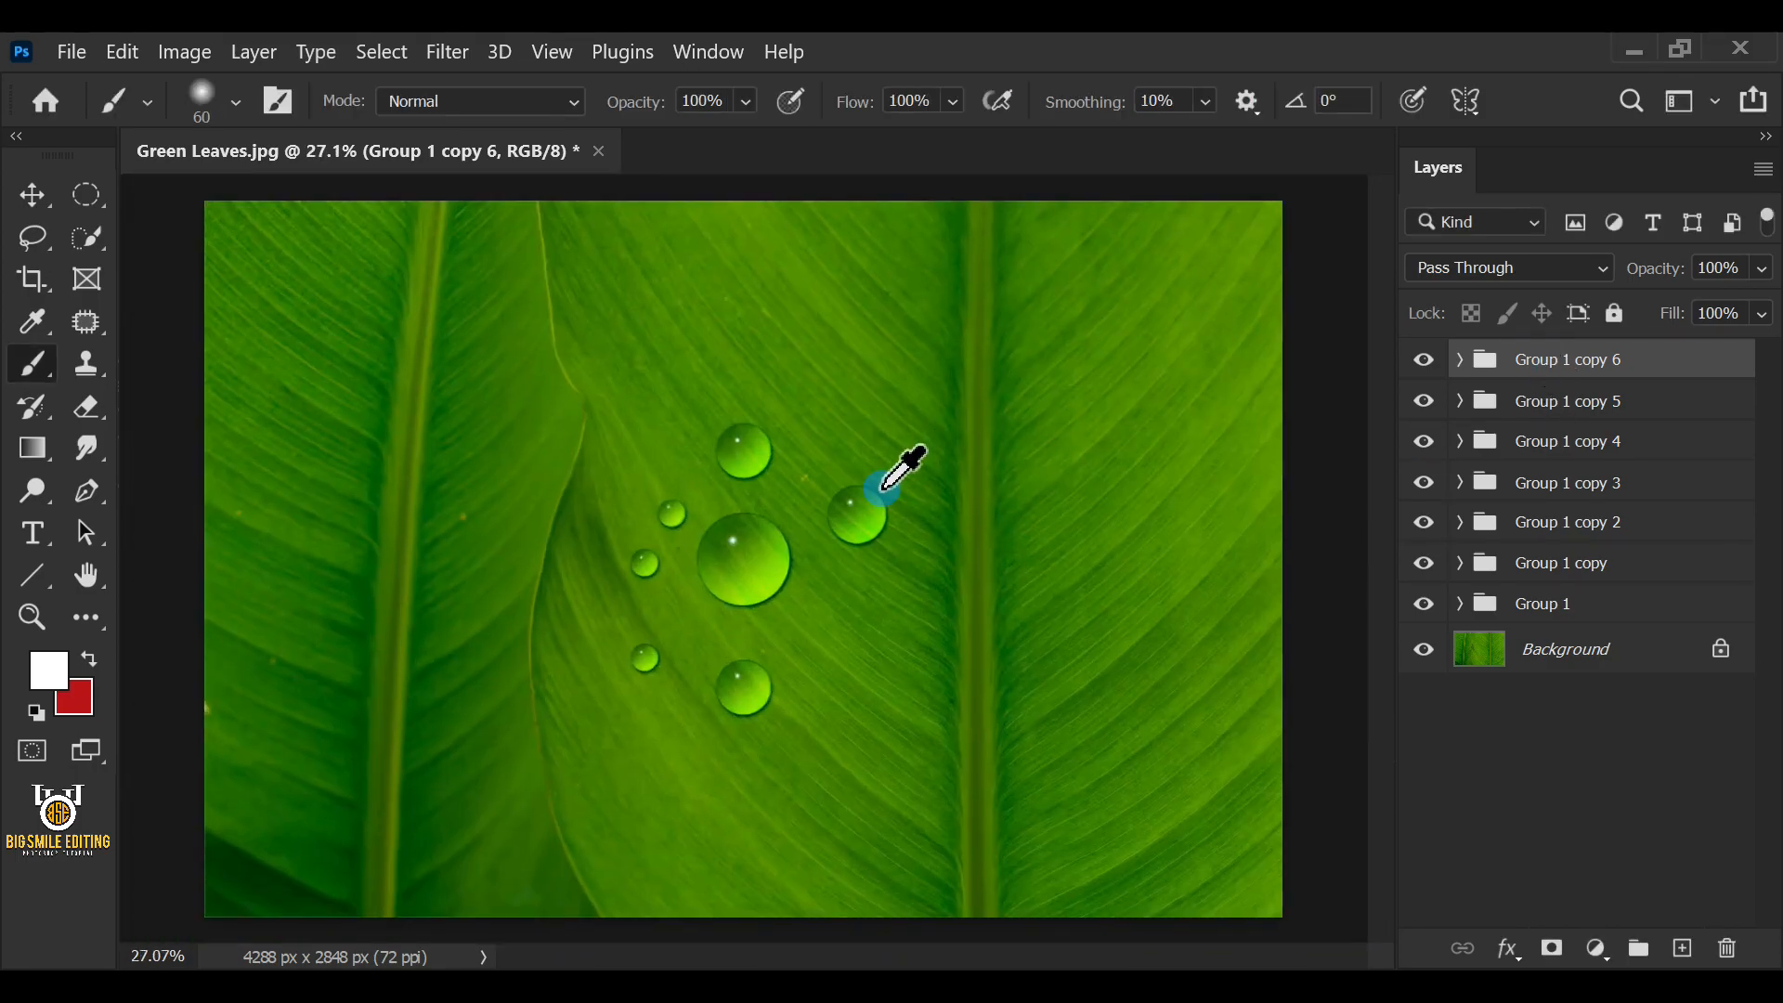
Step: Select all drop groups, duplicate them repeatedly and spread the copied clusters over the leaf's lower right and left areas
{"action": "left_click", "coordinate": [1663, 372]}
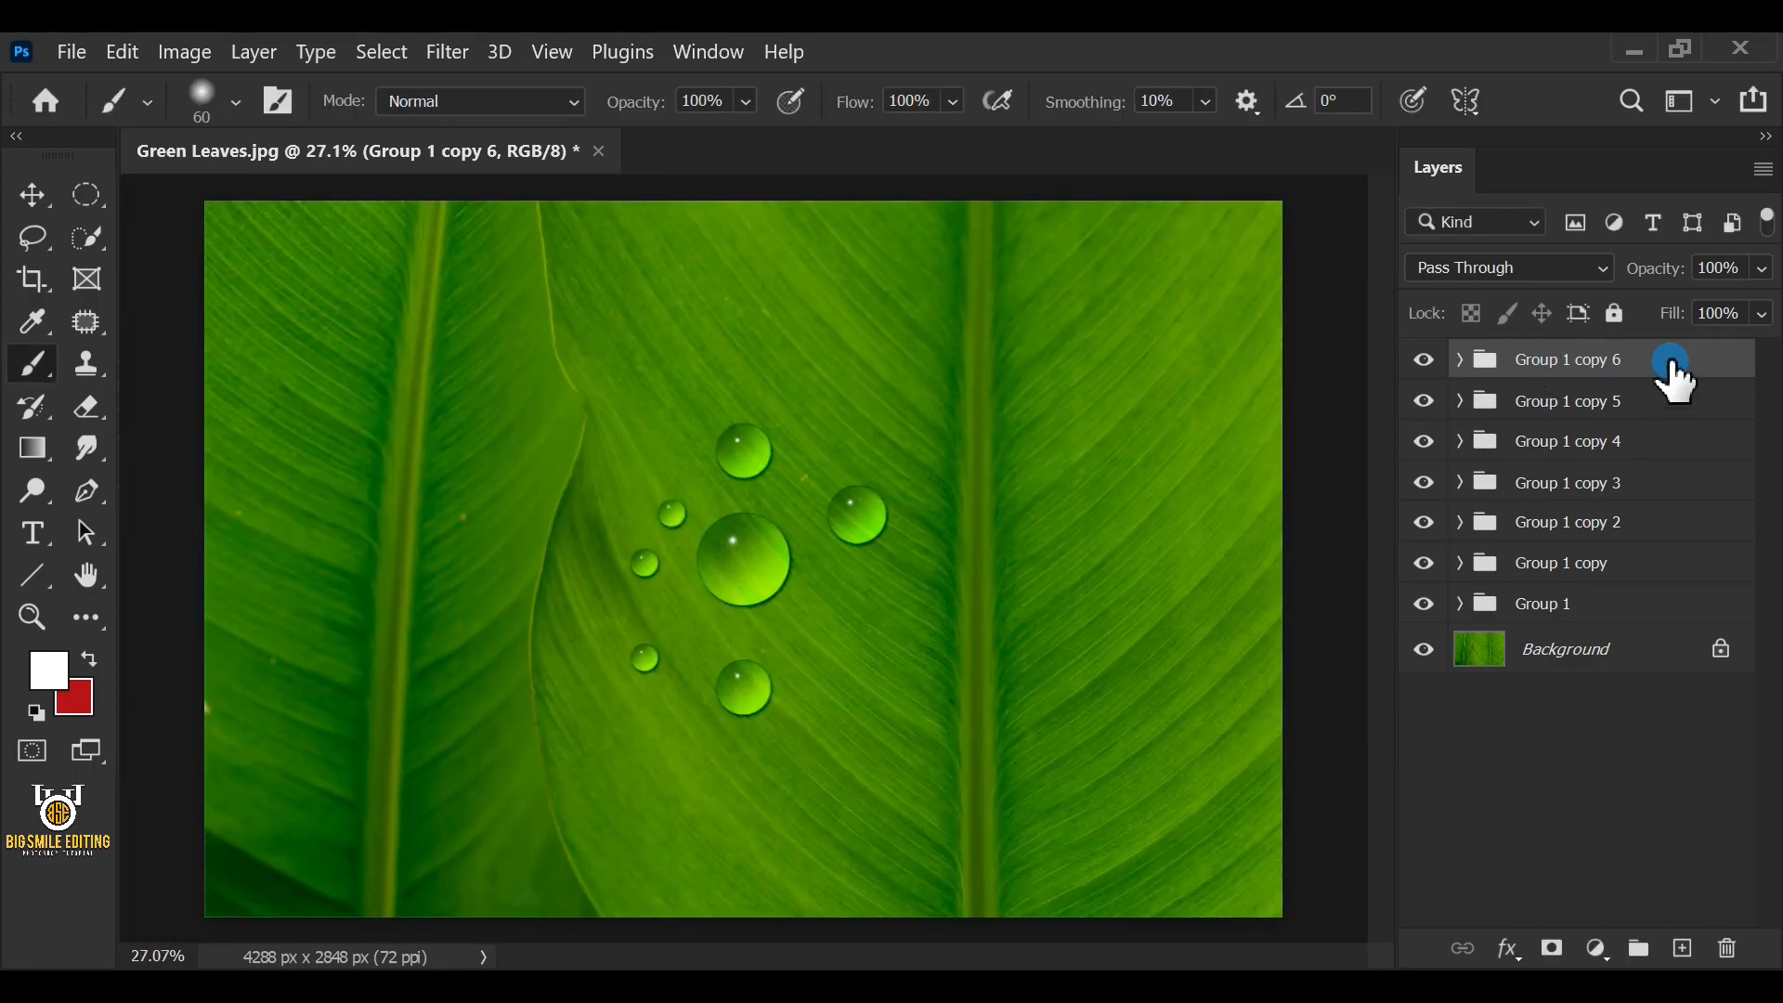
{"action": "left_click", "coordinate": [1672, 604], "text": "shift"}
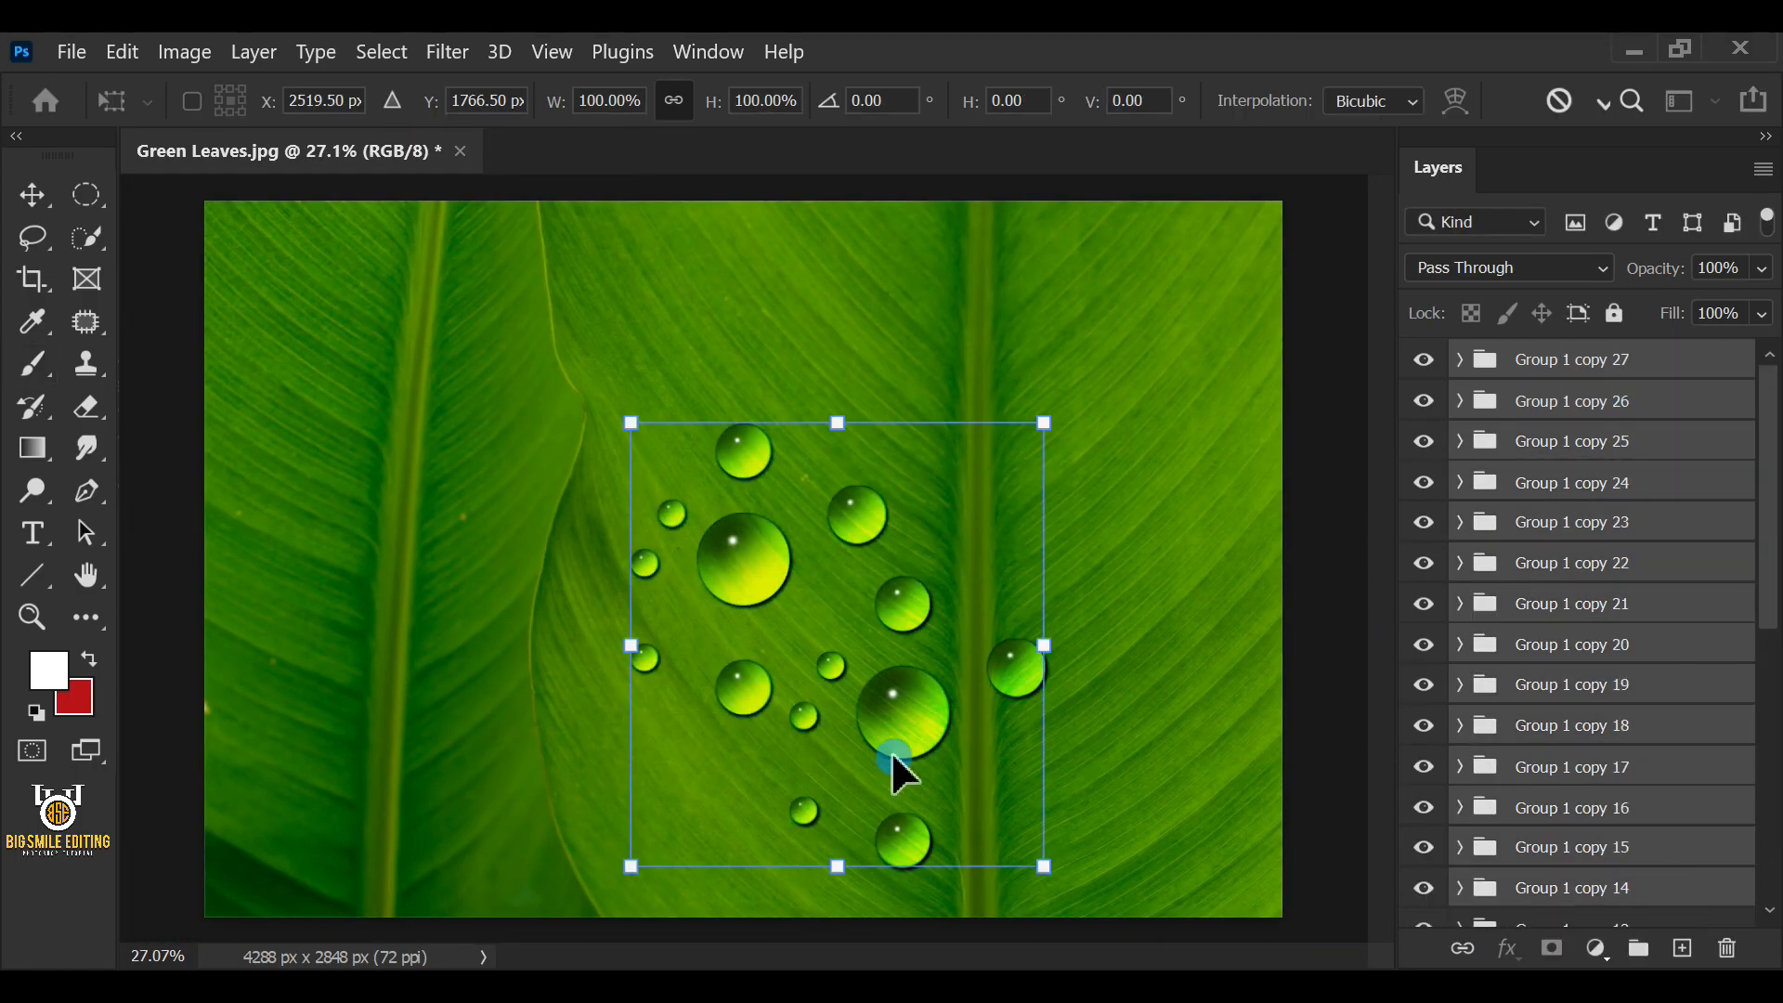
{"action": "left_click_drag", "start_coordinate": [900, 769], "coordinate": [553, 815]}
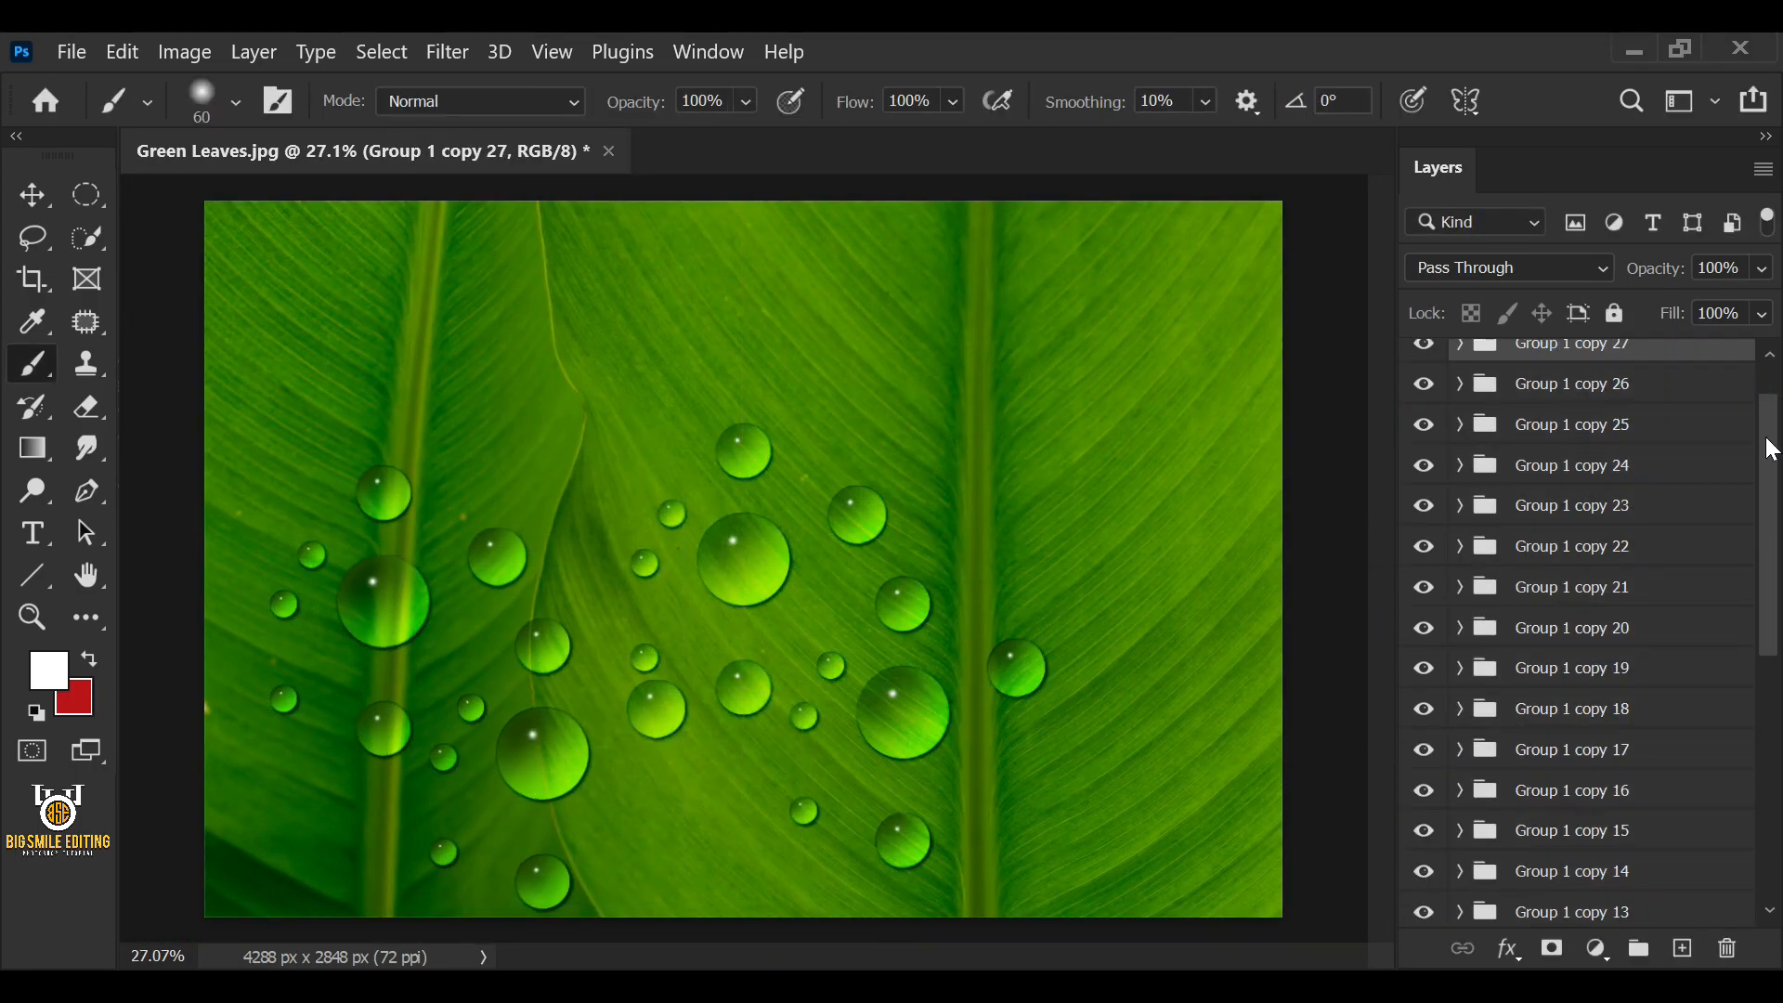
Step: Duplicate all drop groups once more, scale the copies down and place them across the upper part of the leaf
{"action": "scroll", "coordinate": [1626, 876], "scroll_direction": "down", "scroll_amount": 5}
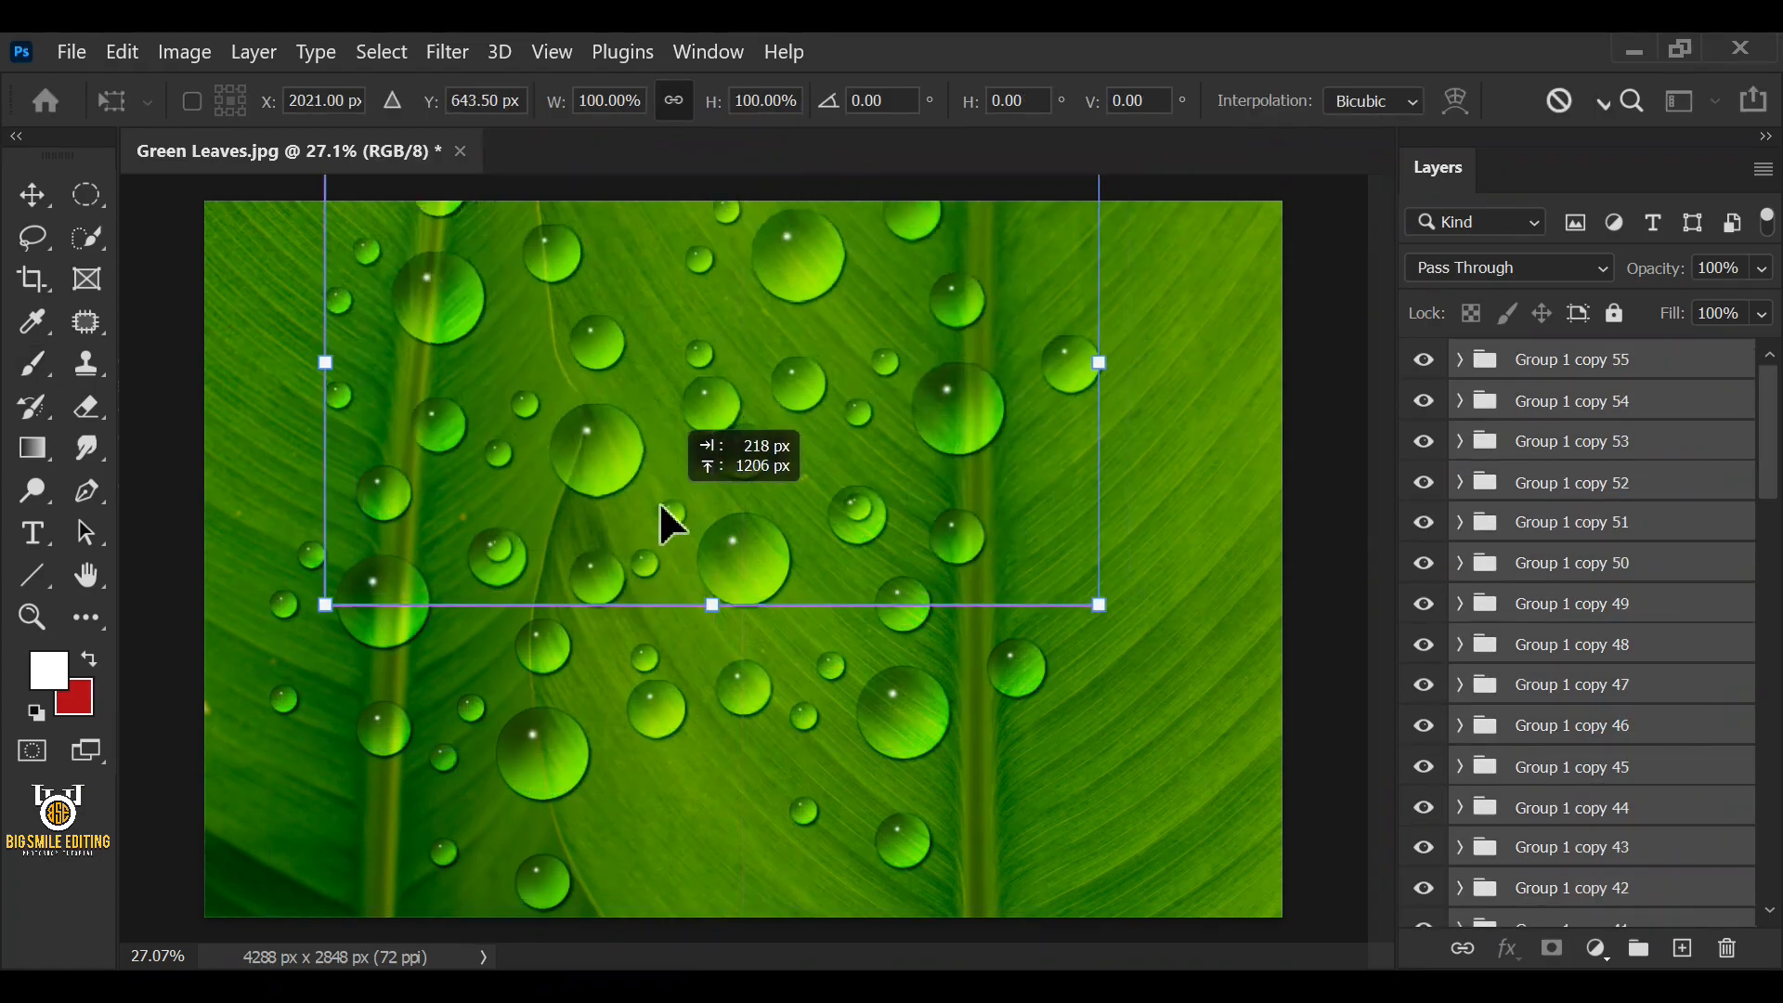
{"action": "mouse_move", "coordinate": [669, 524]}
{"action": "left_mouse_down"}
{"action": "mouse_move", "coordinate": [733, 427]}
{"action": "mouse_move", "coordinate": [804, 403]}
{"action": "left_mouse_up"}
{"action": "left_click", "coordinate": [1373, 437]}
{"action": "key", "text": "b"}
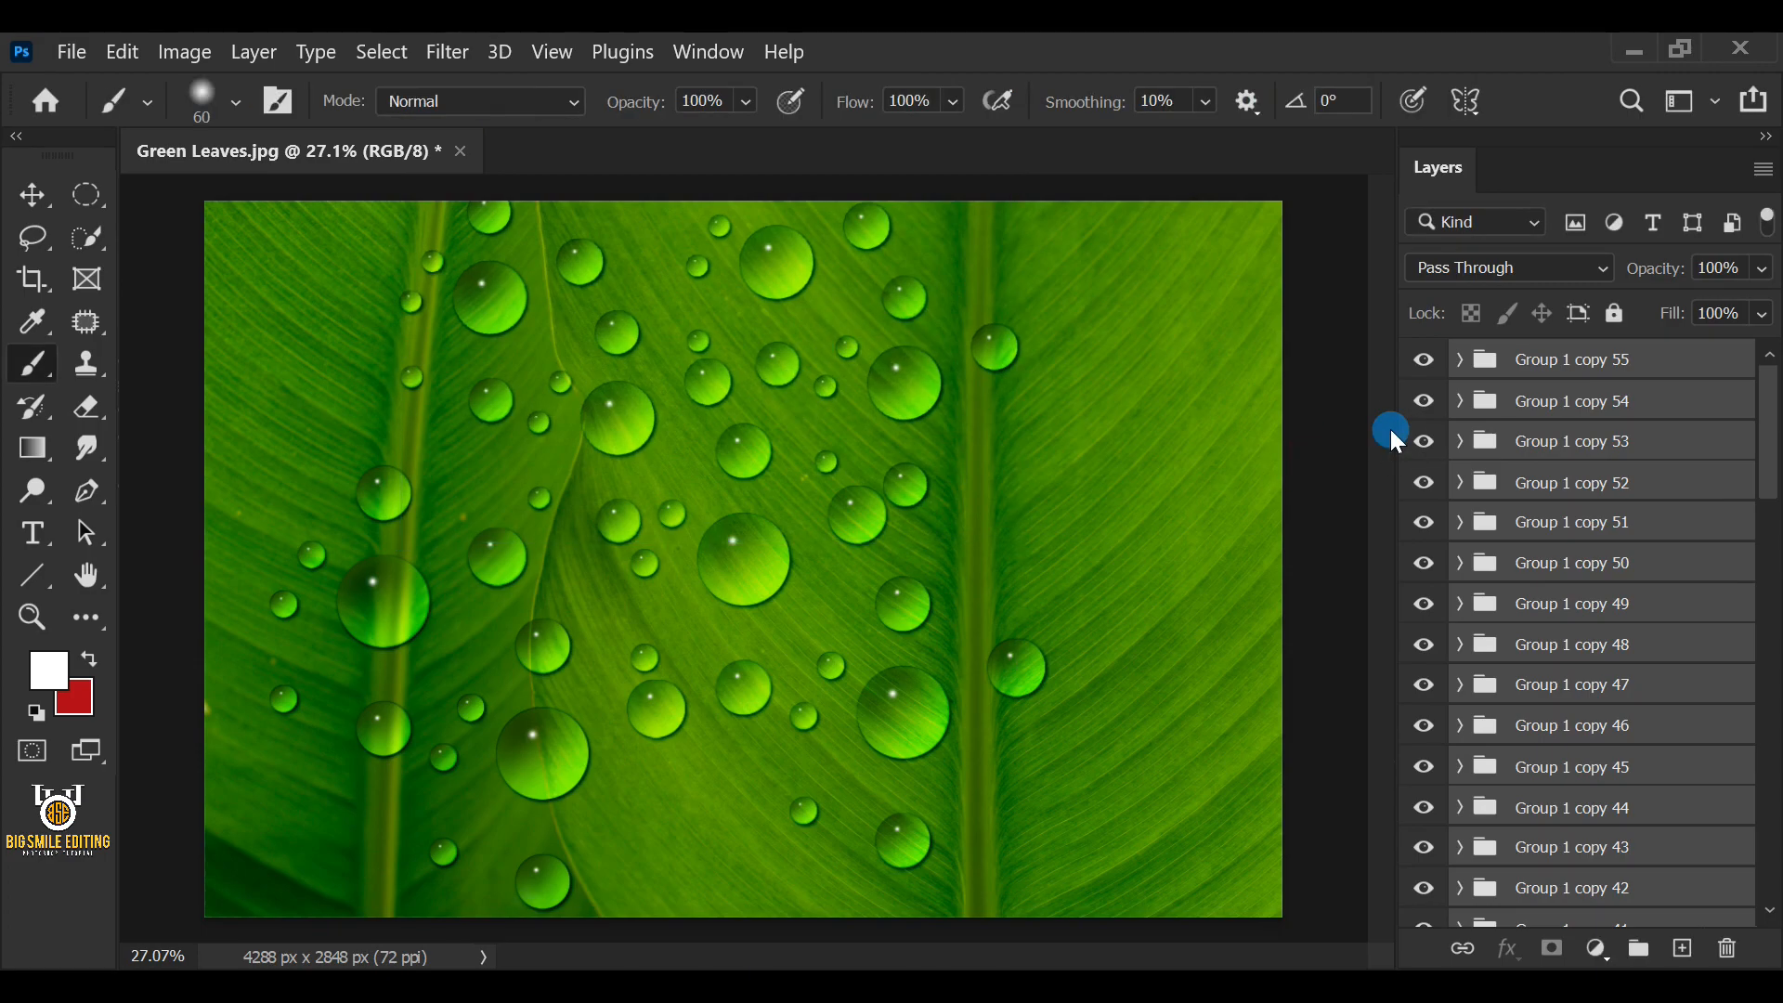
Step: Select every group from Group 1 copy 55 to Group 1 and move all drops together to the horizontal centre at X 2144 px
{"action": "left_click", "coordinate": [1650, 374]}
{"action": "left_click", "coordinate": [1753, 408]}
{"action": "left_click_drag", "start_coordinate": [1774, 395], "coordinate": [1769, 932]}
{"action": "left_click", "coordinate": [1602, 862], "text": "shift"}
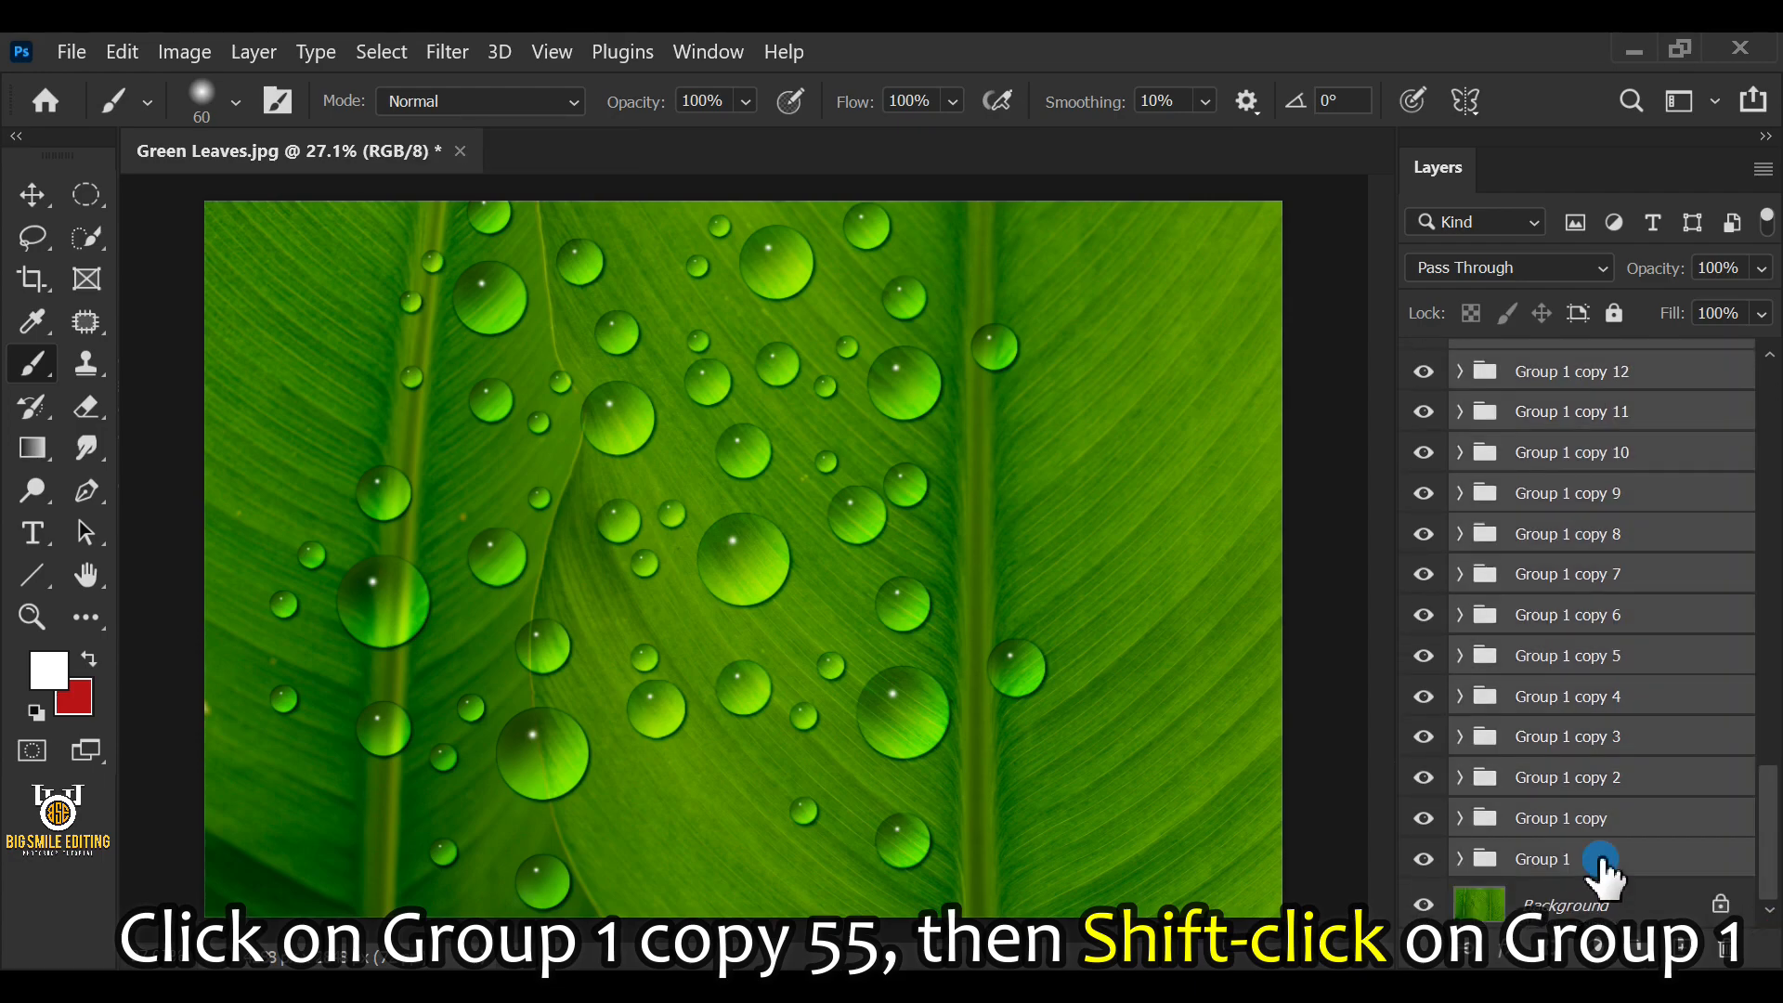
{"action": "key", "text": "ctrl+t"}
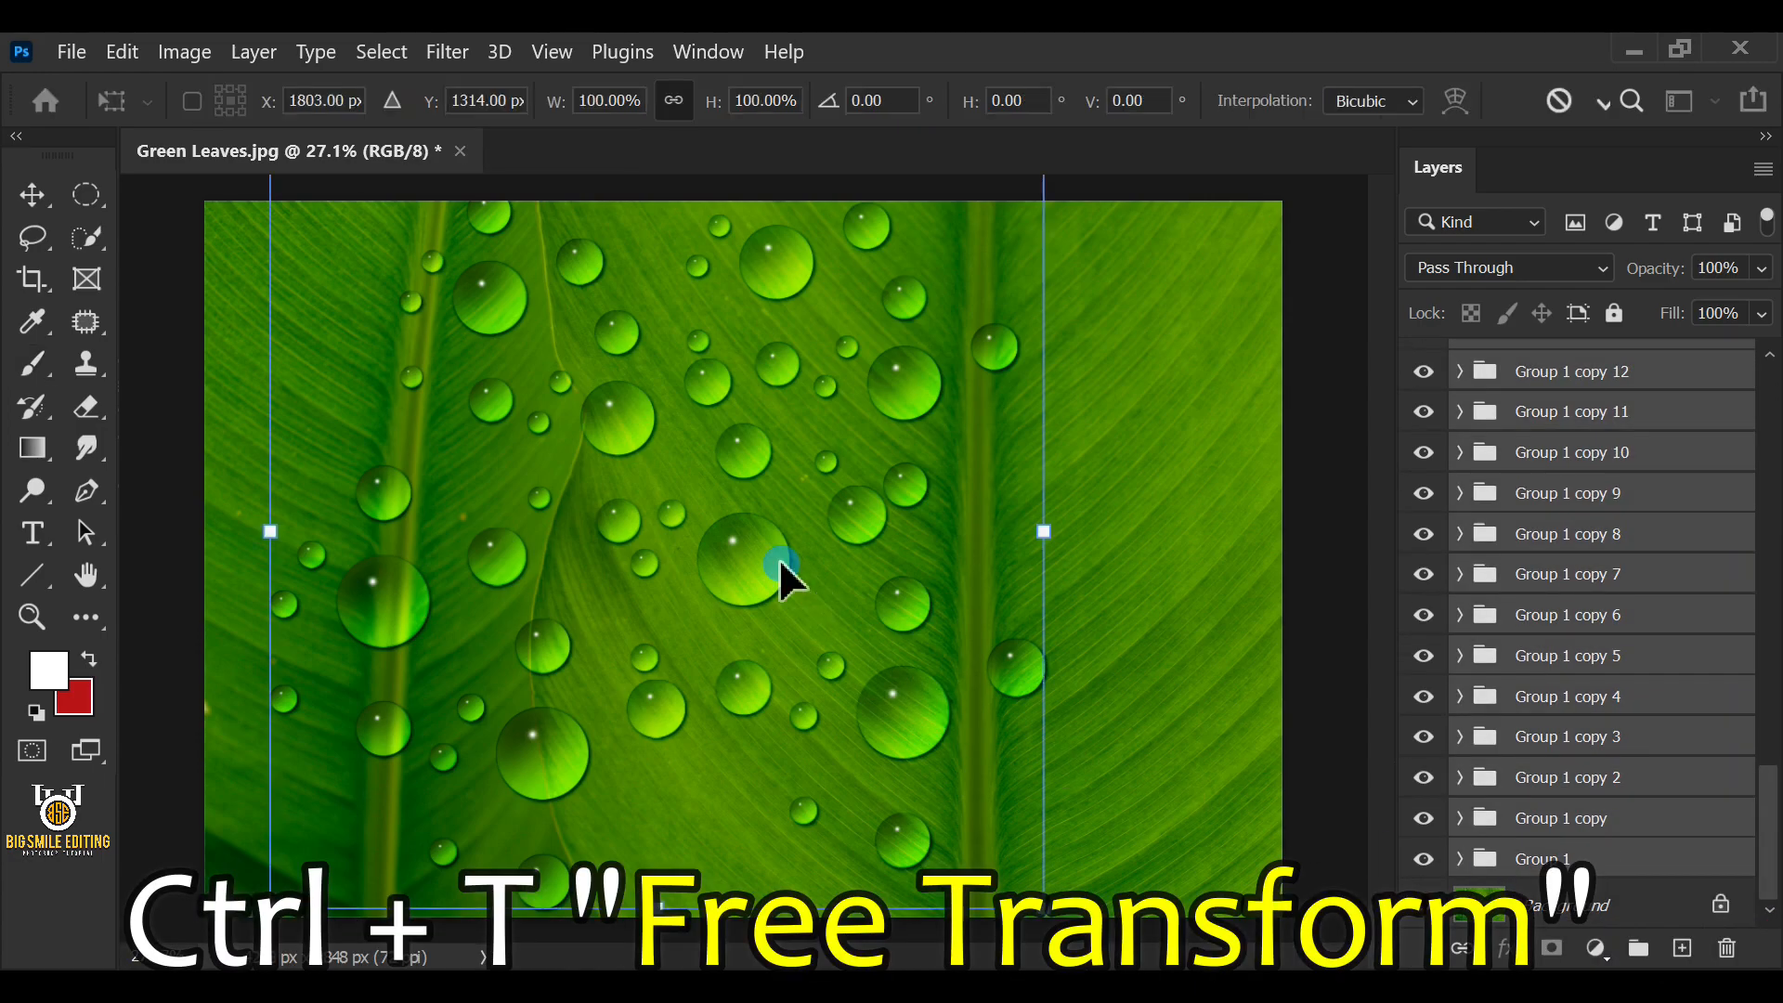
{"action": "left_click_drag", "start_coordinate": [727, 558], "coordinate": [793, 517]}
{"action": "key", "text": "Return"}
{"action": "key", "text": "b"}
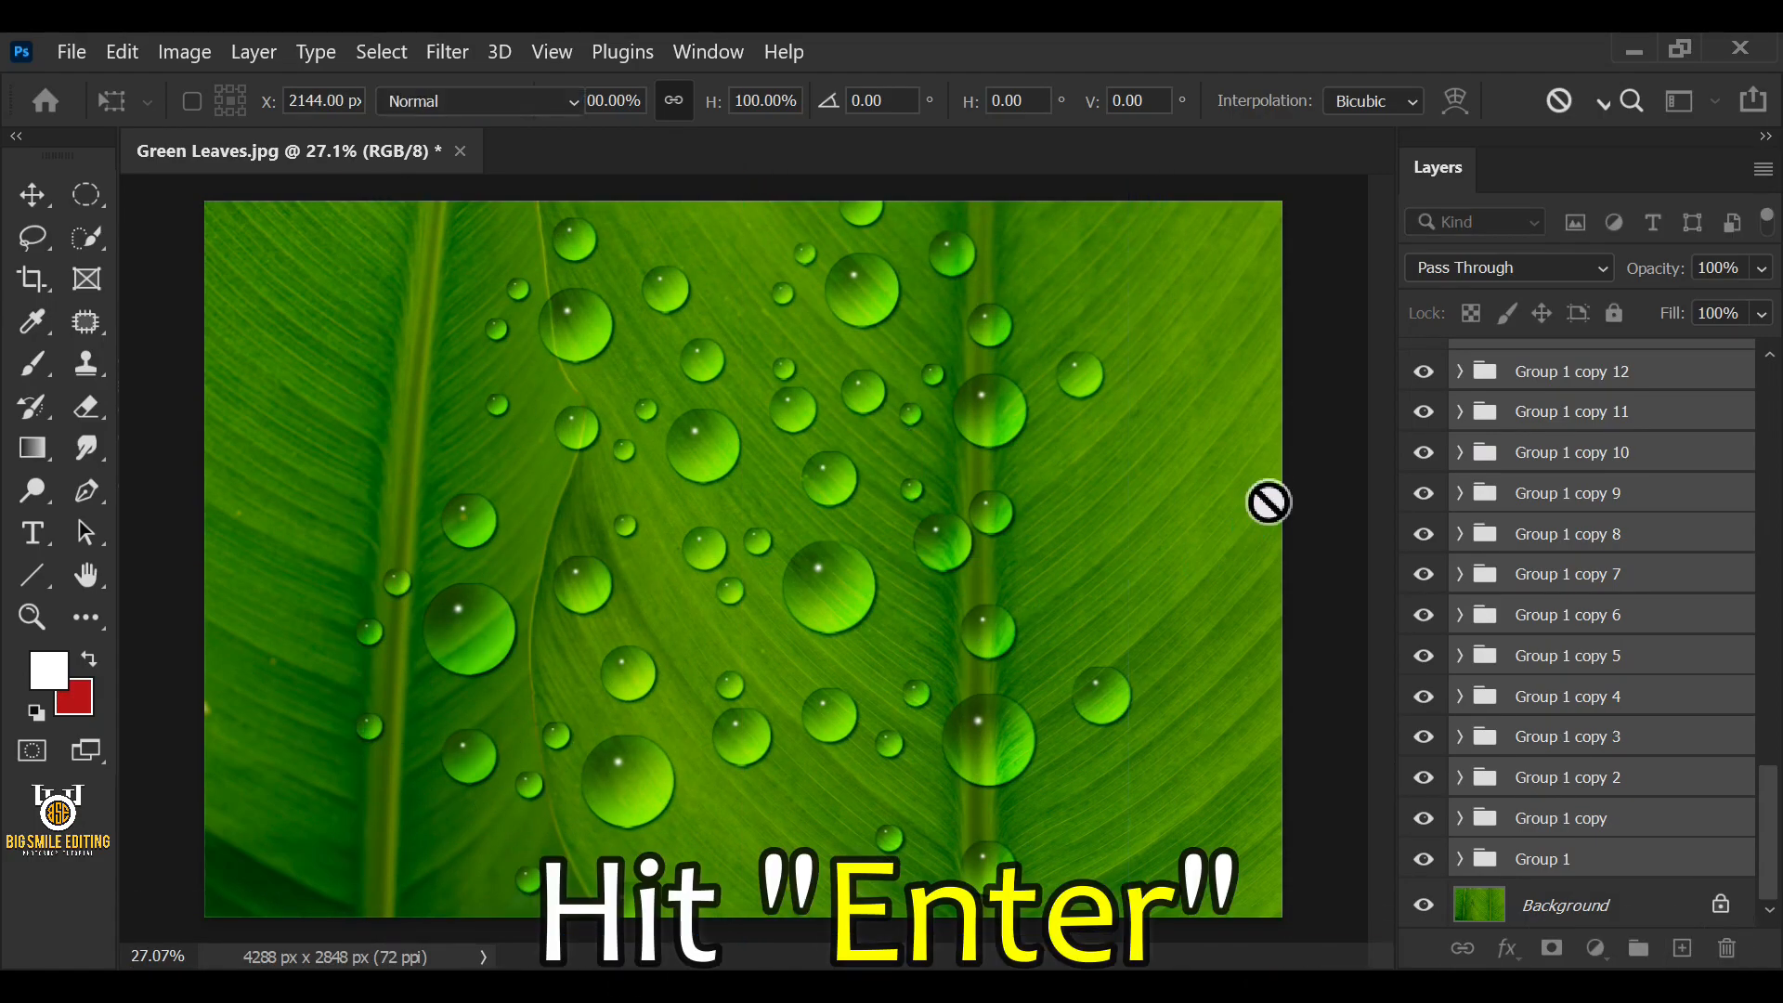